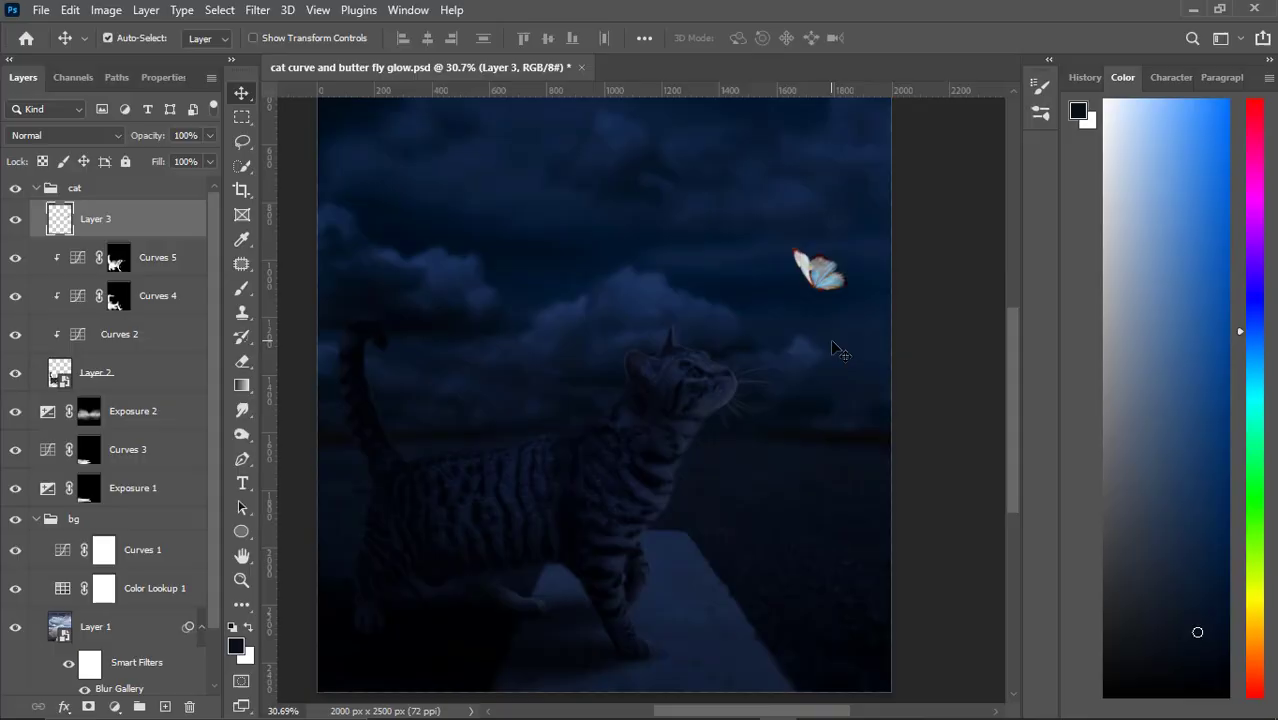
Convert the butterfly layer (Layer 3) into a smart object.
{"action": "scroll", "coordinate": [838, 350], "scroll_direction": "up", "scroll_amount": 3}
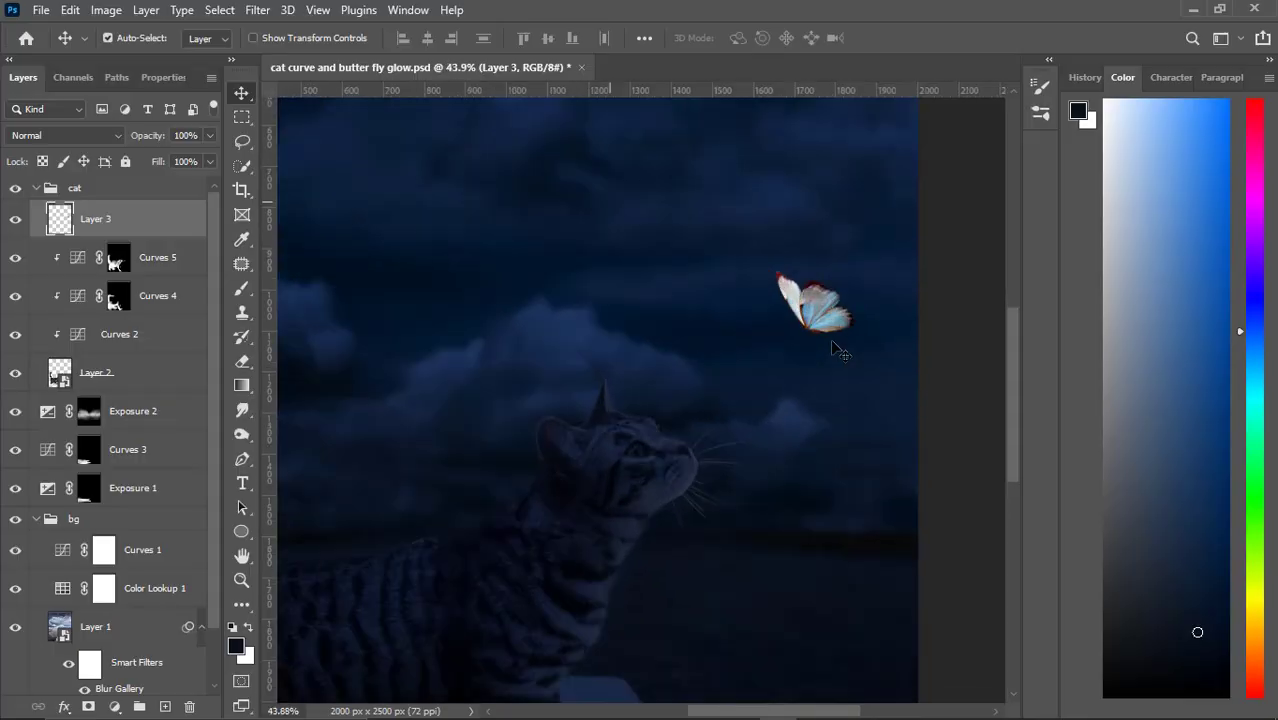
{"action": "right_click", "coordinate": [134, 243]}
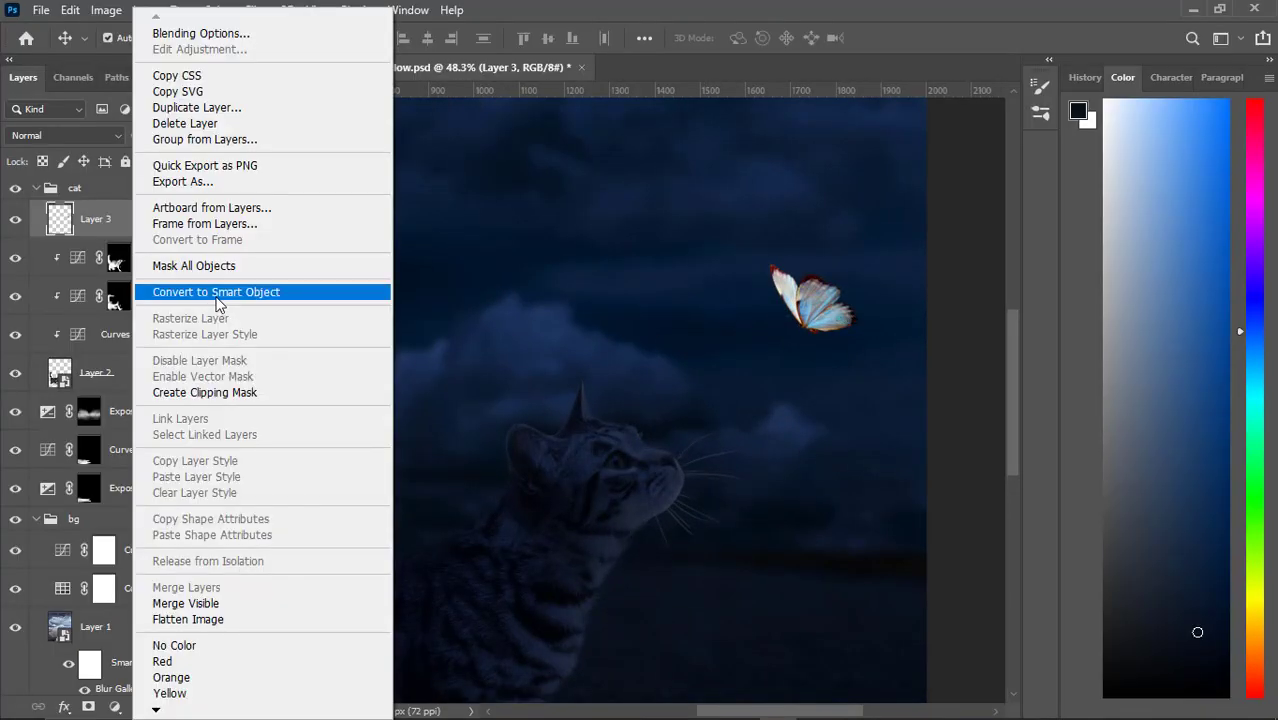
{"action": "left_click", "coordinate": [170, 293]}
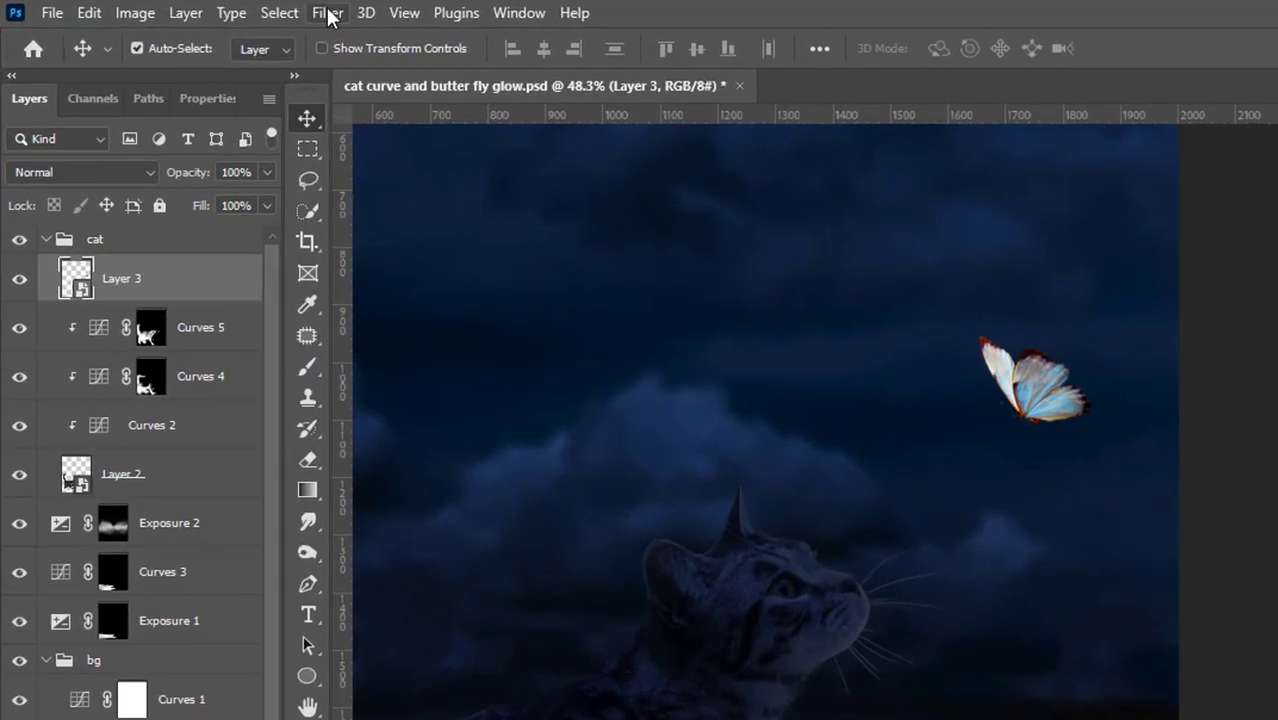
Apply a Glowing Edges filter with edge width 4, brightness 7 and smoothness 6.
{"action": "left_click", "coordinate": [328, 13]}
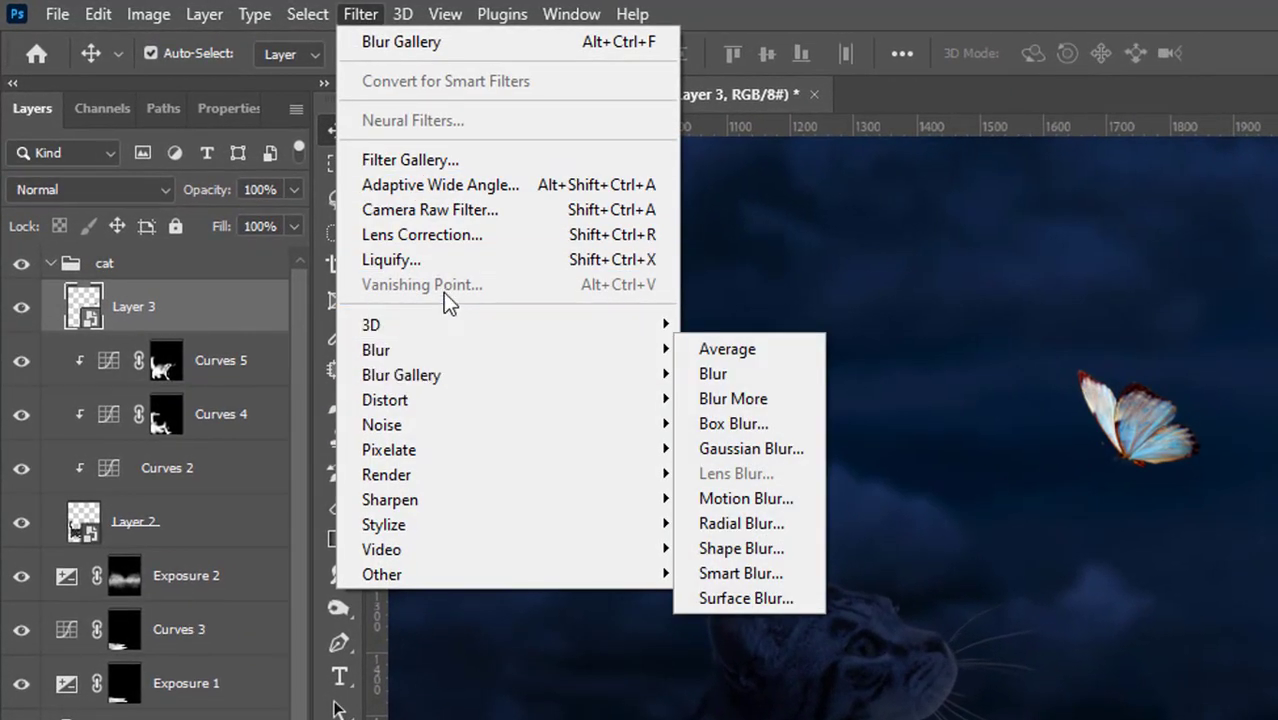
{"action": "left_click", "coordinate": [430, 160]}
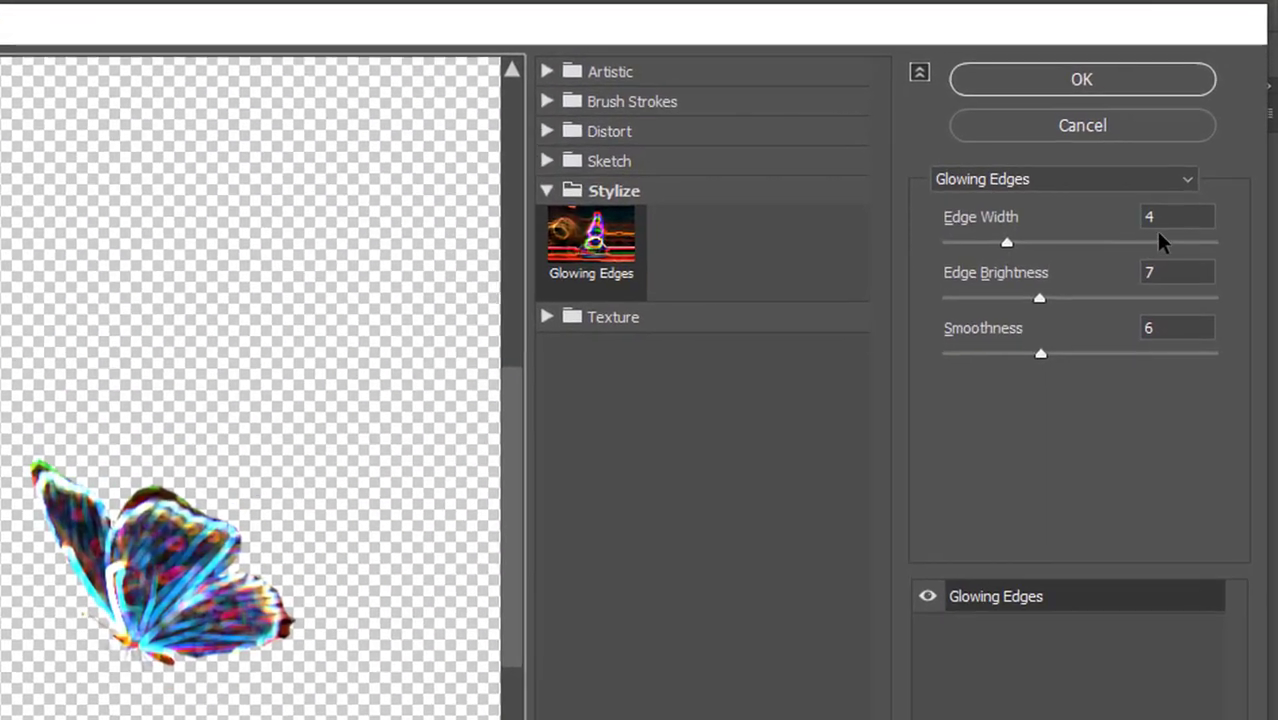
{"action": "key", "text": "Tab"}
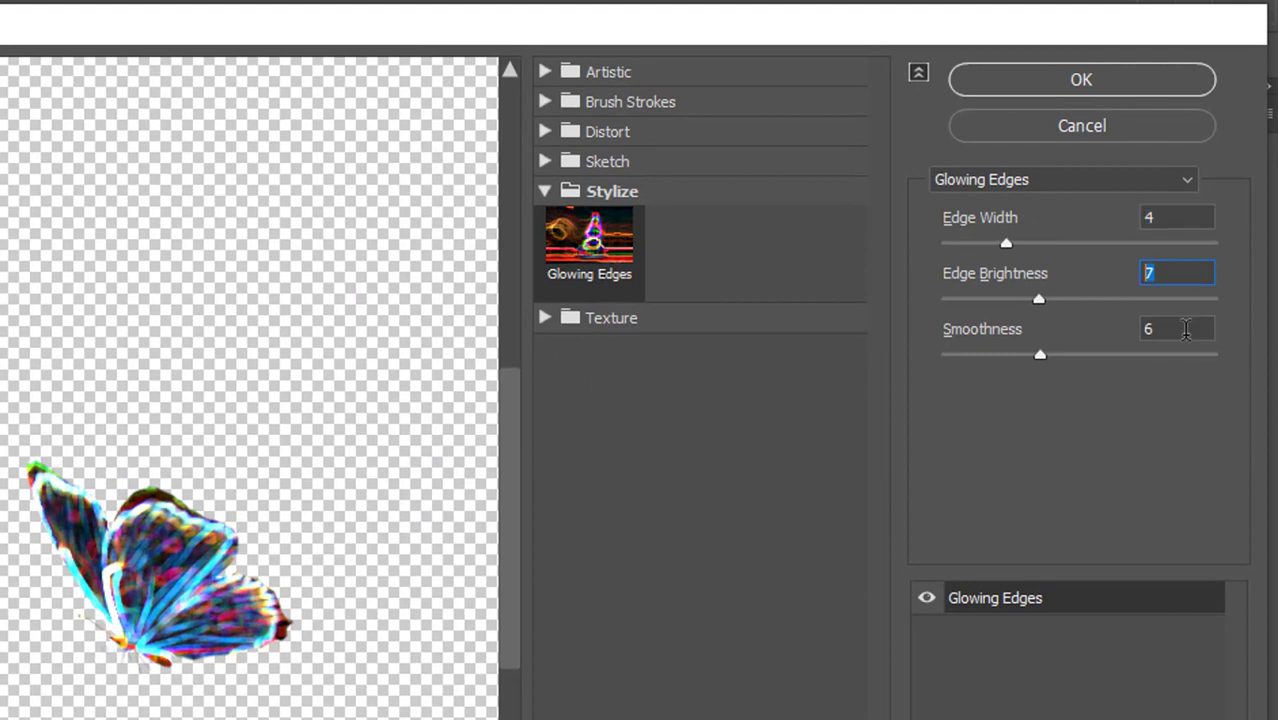
{"action": "key", "text": "Tab"}
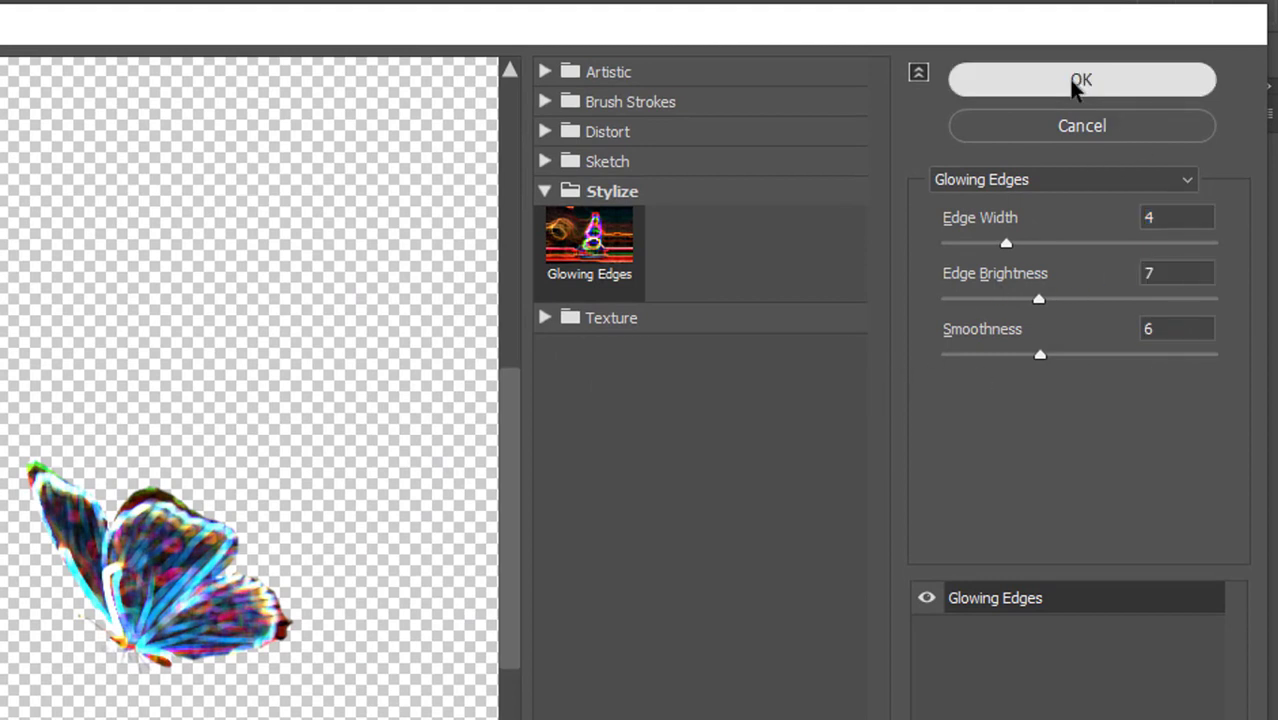
{"action": "left_click", "coordinate": [1075, 85]}
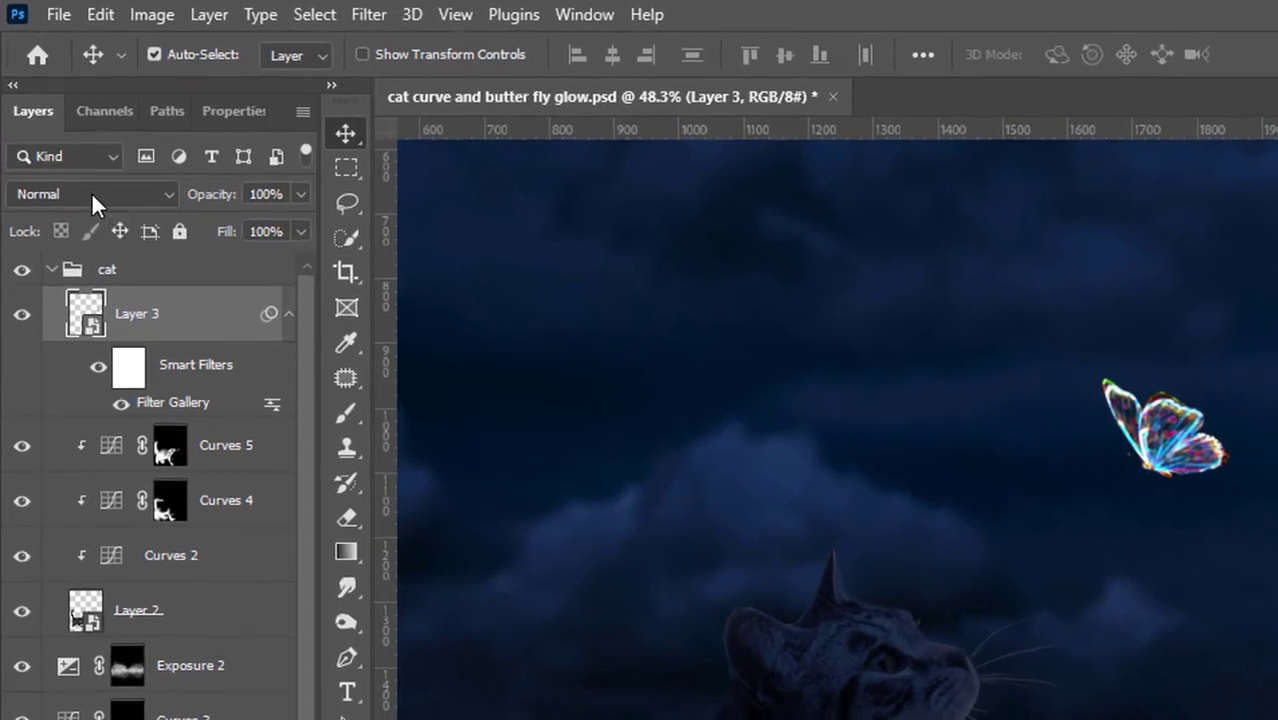
Blend the butterfly with Color Dodge and add a Black & White adjustment with Greens 43.
{"action": "left_click", "coordinate": [63, 134]}
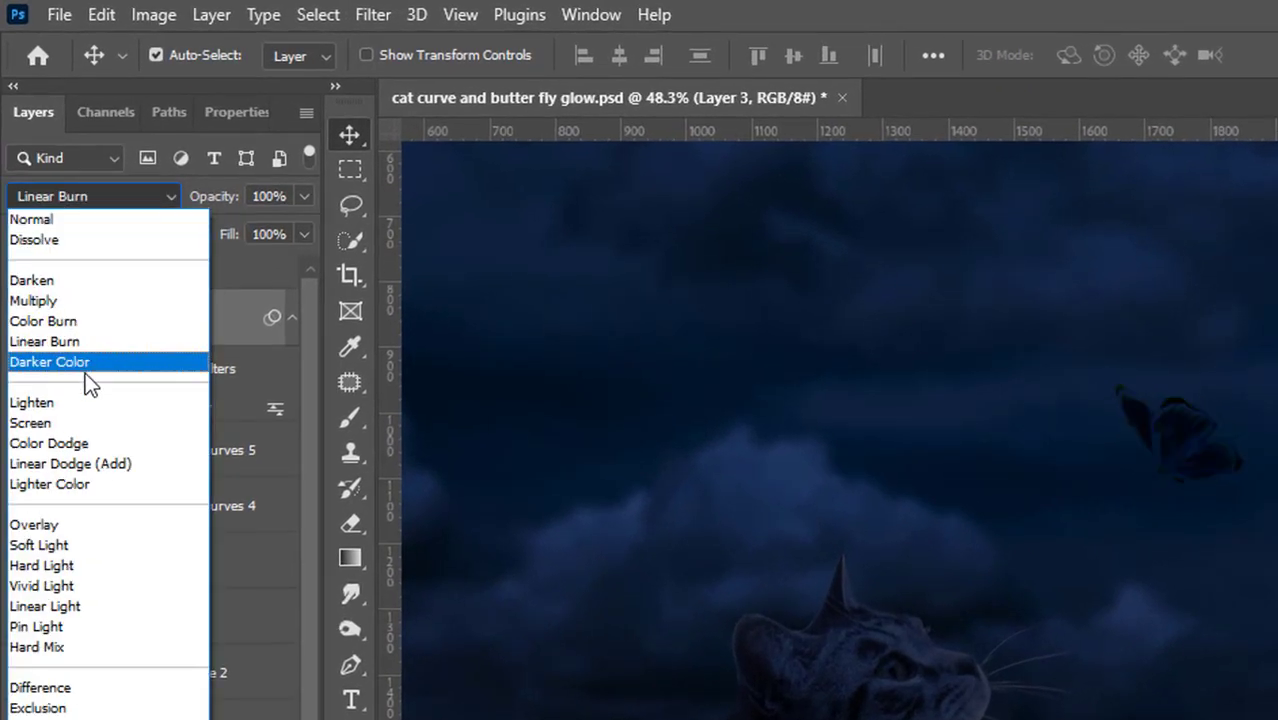
{"action": "left_click", "coordinate": [77, 445]}
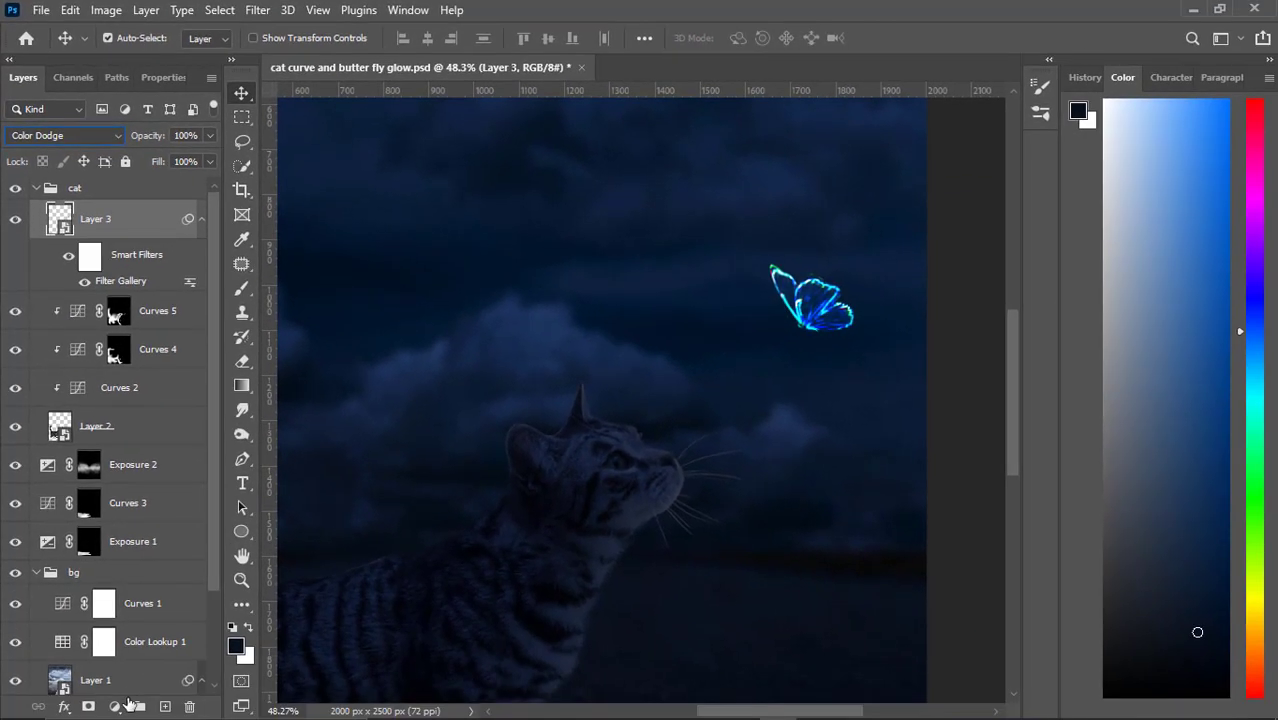
{"action": "left_click", "coordinate": [115, 707]}
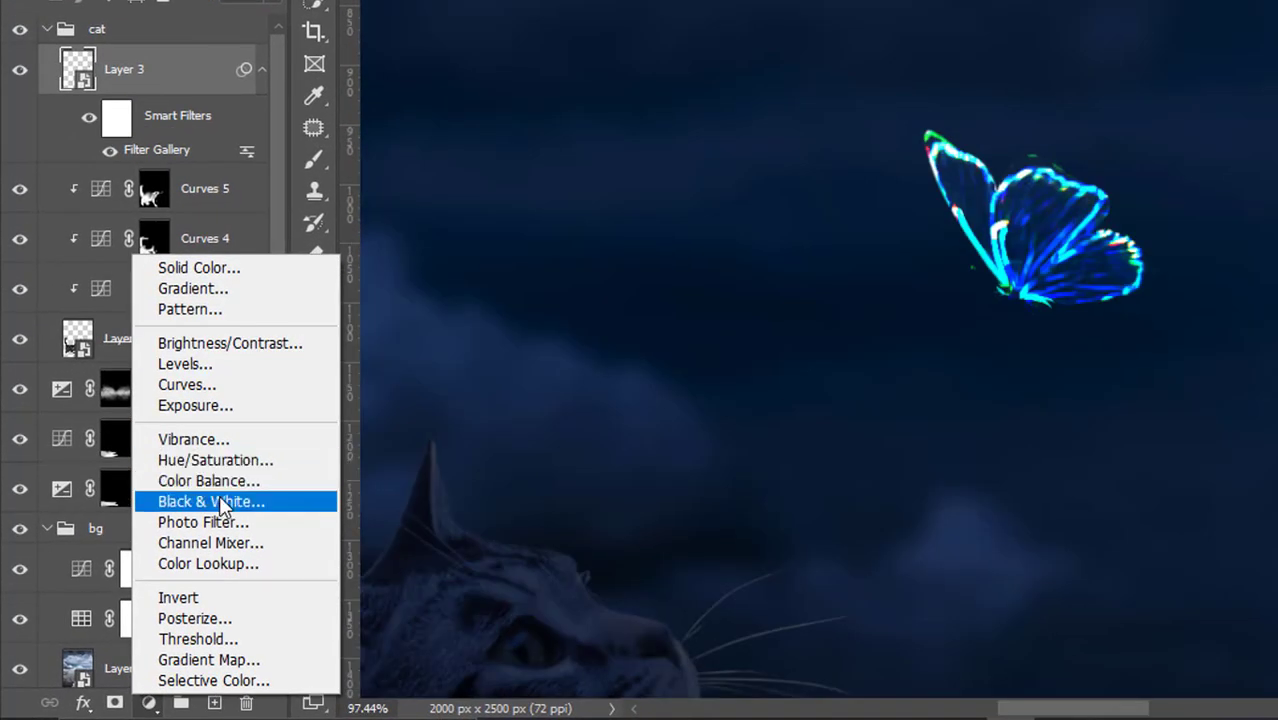
{"action": "left_click", "coordinate": [222, 501]}
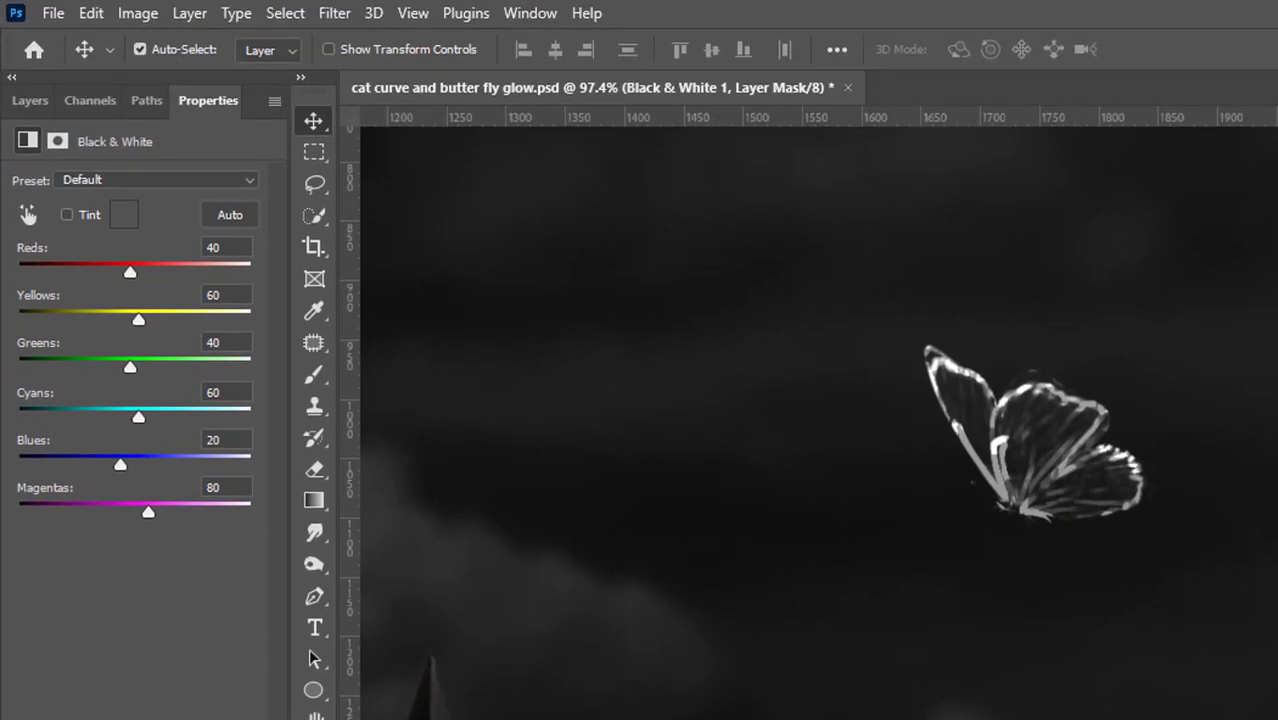
{"action": "mouse_move", "coordinate": [136, 270]}
{"action": "left_mouse_down"}
{"action": "mouse_move", "coordinate": [153, 265]}
{"action": "mouse_move", "coordinate": [114, 272]}
{"action": "mouse_move", "coordinate": [163, 282]}
{"action": "mouse_move", "coordinate": [162, 318]}
{"action": "left_mouse_up"}
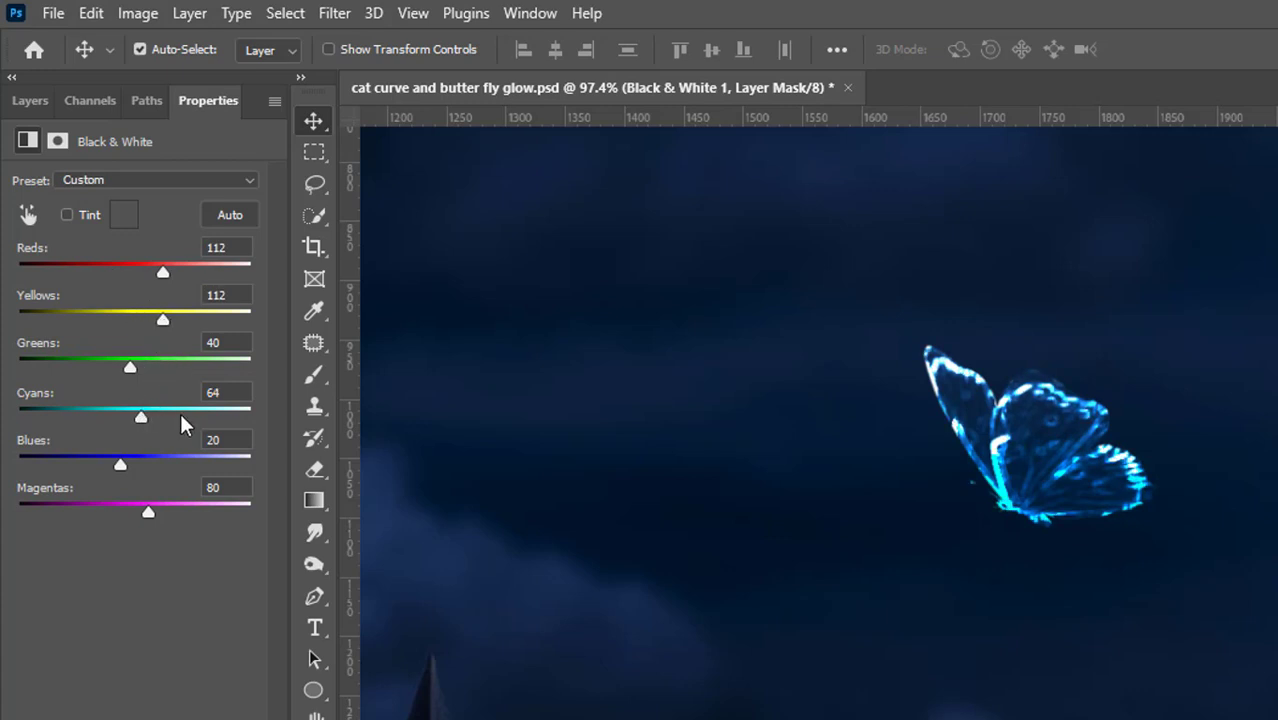
{"action": "mouse_move", "coordinate": [141, 417]}
{"action": "left_mouse_down"}
{"action": "mouse_move", "coordinate": [181, 416]}
{"action": "mouse_move", "coordinate": [163, 415]}
{"action": "left_mouse_up"}
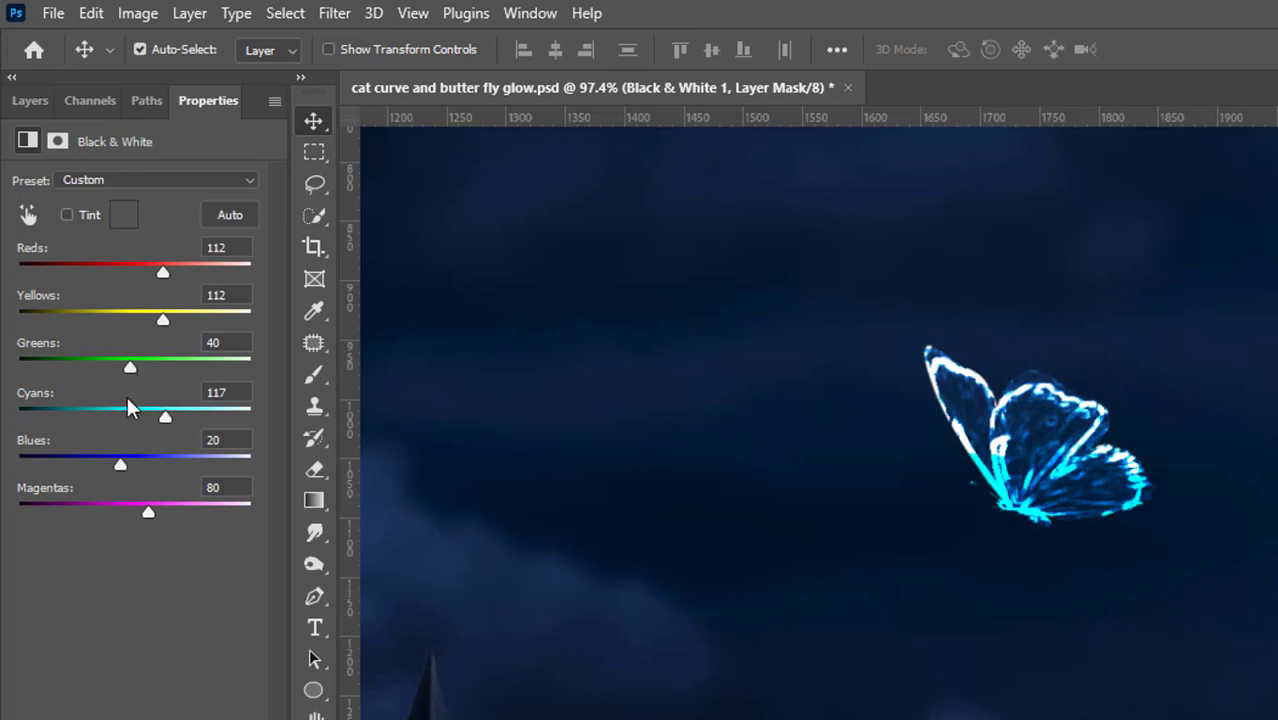
{"action": "mouse_move", "coordinate": [129, 369]}
{"action": "left_mouse_down"}
{"action": "mouse_move", "coordinate": [114, 364]}
{"action": "mouse_move", "coordinate": [128, 366]}
{"action": "left_mouse_up"}
Switch the butterfly layer's blend mode to Linear Dodge (Add).
{"action": "left_click", "coordinate": [32, 101]}
{"action": "left_click", "coordinate": [135, 340]}
{"action": "left_click", "coordinate": [80, 175]}
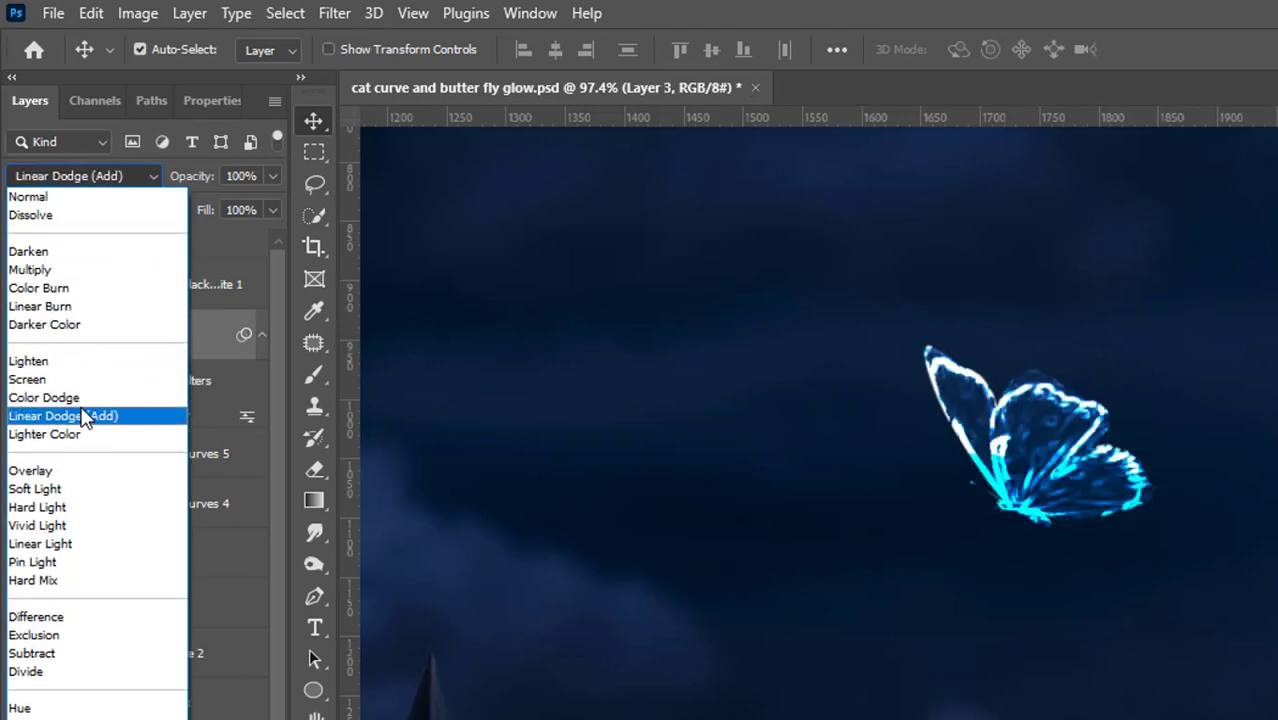
{"action": "left_click", "coordinate": [85, 416]}
Tune the Black & White adjustment to Blues 33, Cyans 91, Magentas 64 and Reds 106.
{"action": "left_click", "coordinate": [101, 287]}
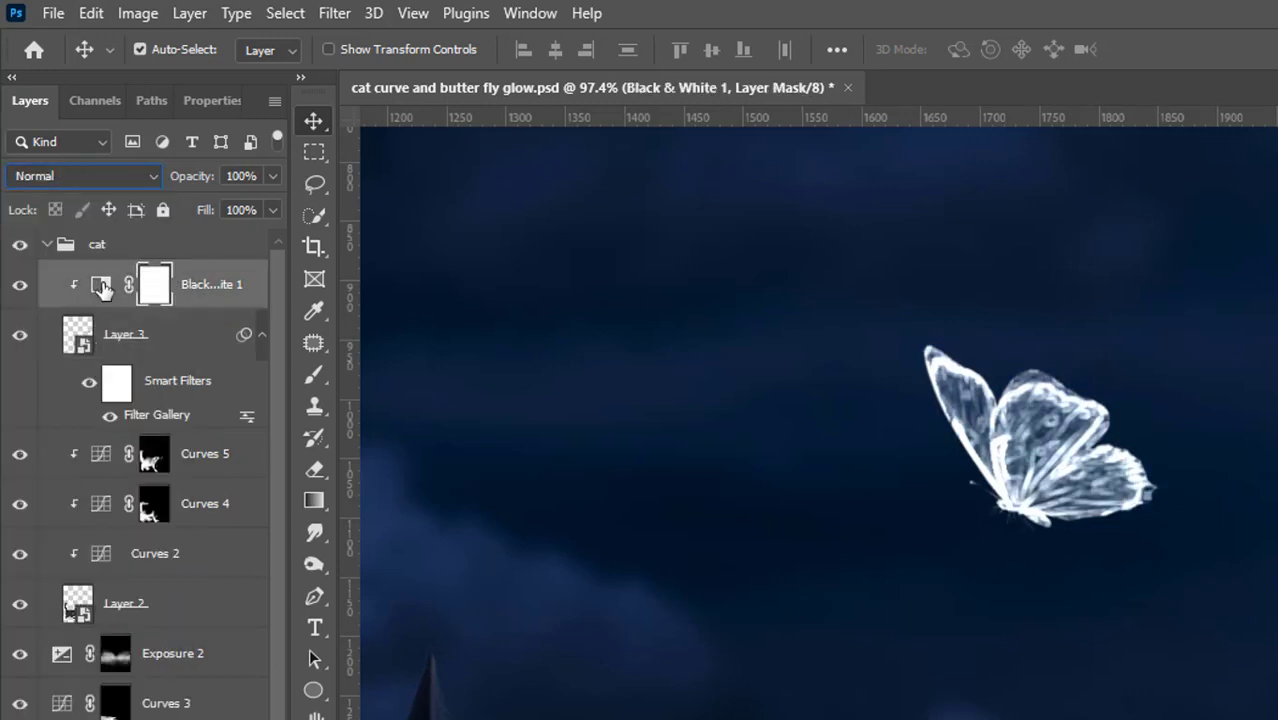
{"action": "double_click", "coordinate": [101, 287]}
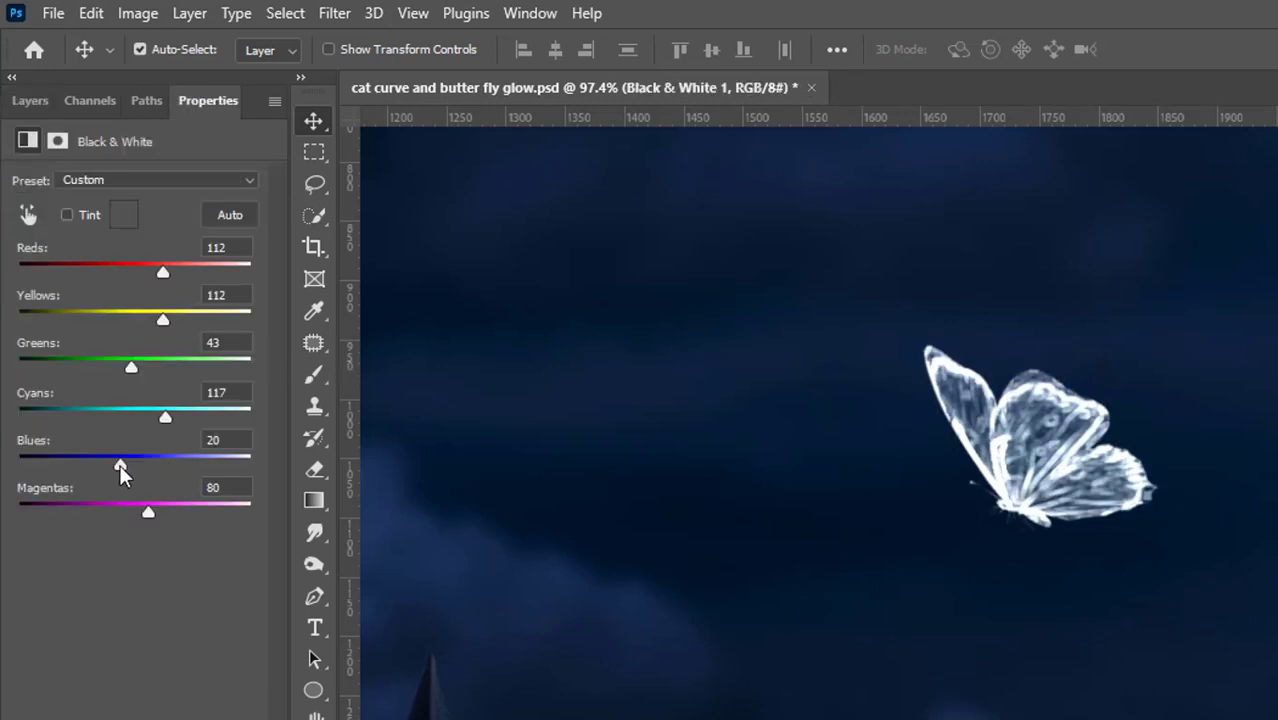
{"action": "left_click_drag", "start_coordinate": [119, 464], "coordinate": [127, 454]}
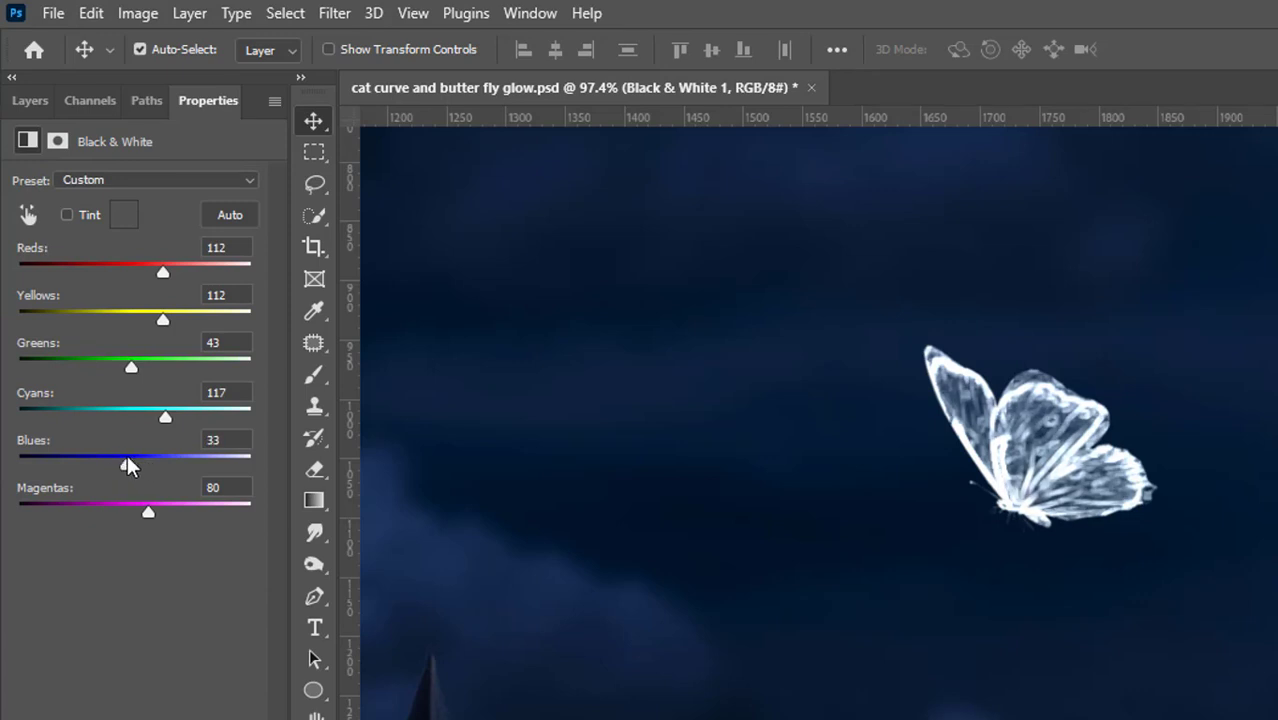
{"action": "mouse_move", "coordinate": [163, 415]}
{"action": "left_mouse_down"}
{"action": "mouse_move", "coordinate": [141, 415]}
{"action": "mouse_move", "coordinate": [154, 416]}
{"action": "left_mouse_up"}
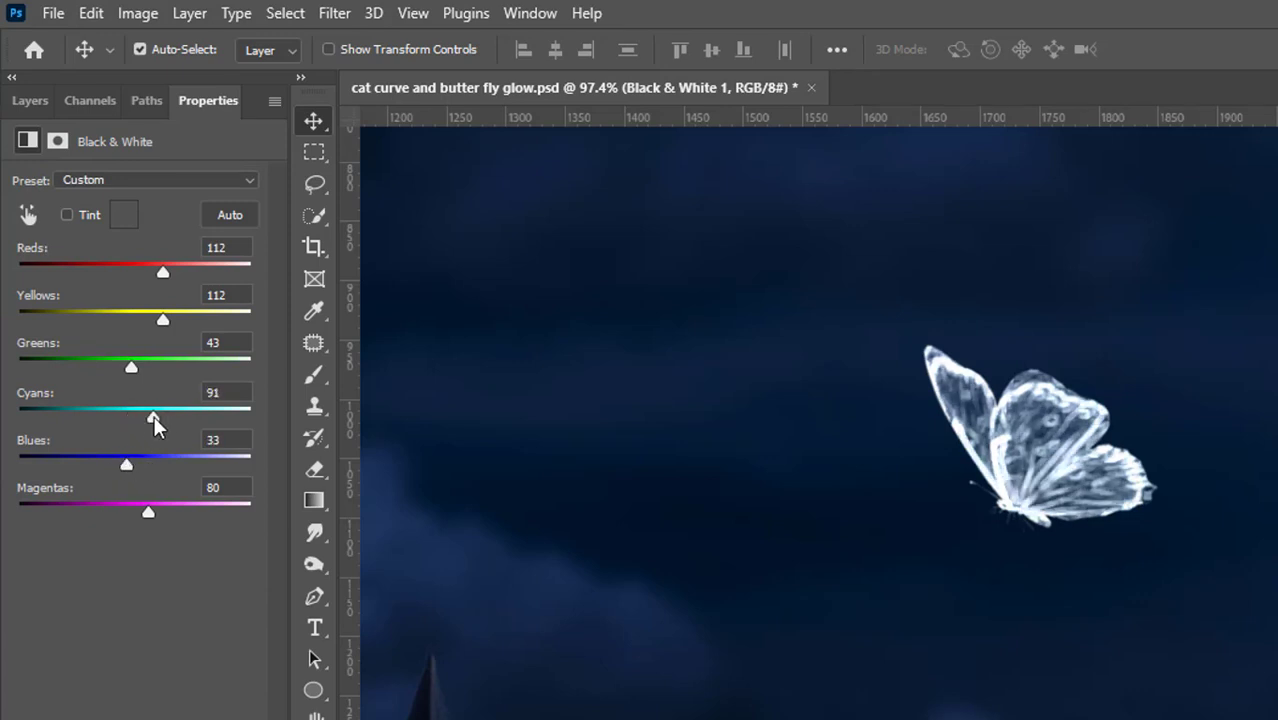
{"action": "left_click_drag", "start_coordinate": [153, 512], "coordinate": [141, 514]}
{"action": "mouse_move", "coordinate": [161, 273]}
{"action": "left_mouse_down"}
{"action": "mouse_move", "coordinate": [136, 268]}
{"action": "mouse_move", "coordinate": [161, 270]}
{"action": "left_mouse_up"}
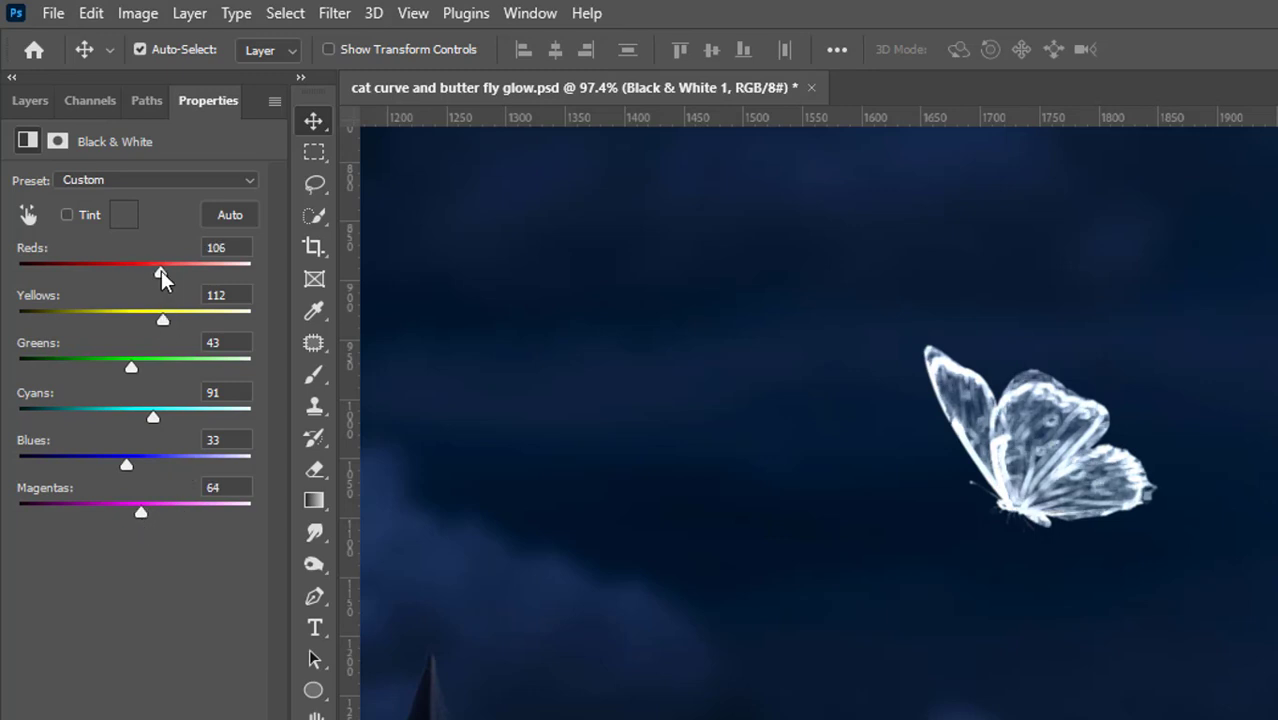
{"action": "left_click", "coordinate": [29, 101]}
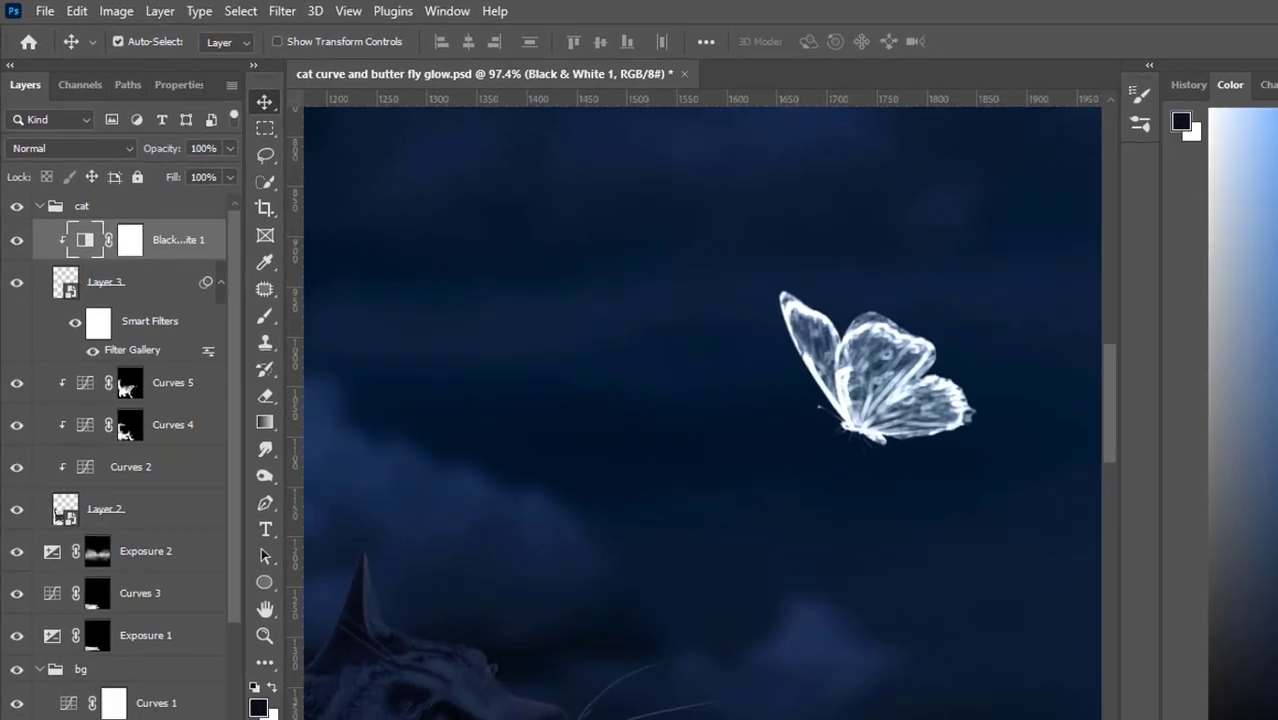
{"action": "left_click", "coordinate": [121, 706]}
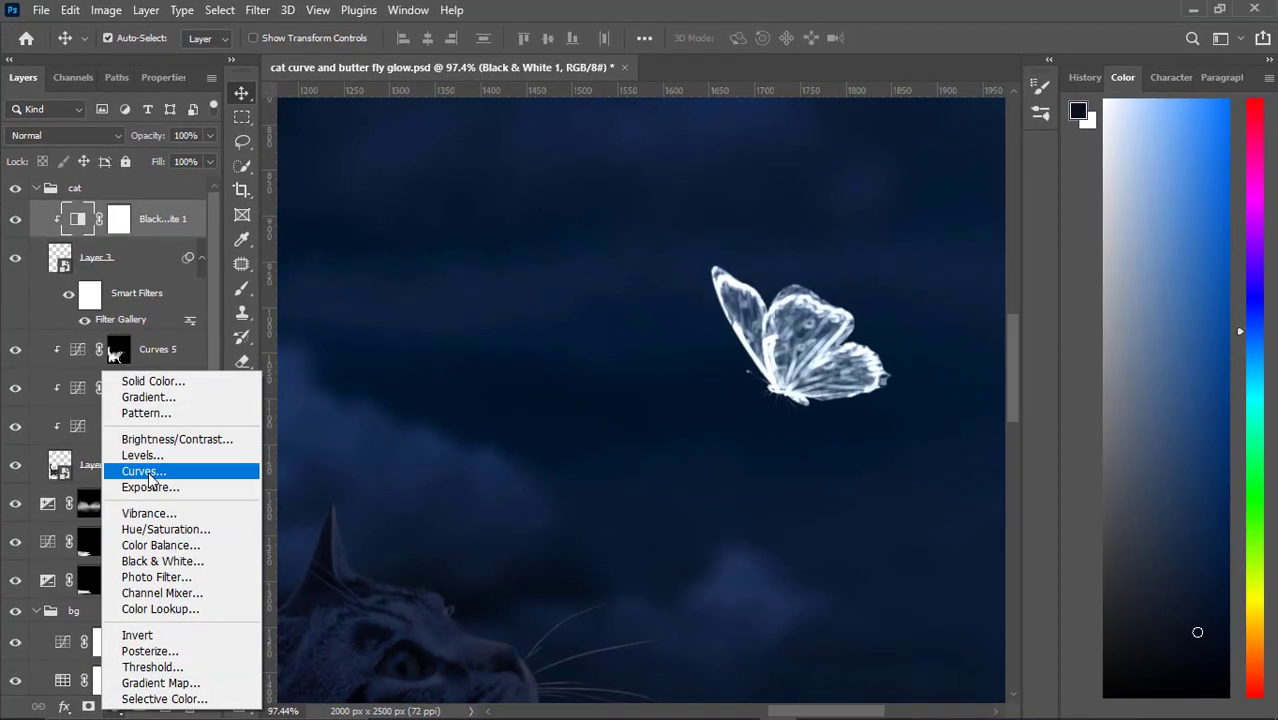
Add a colorized Hue/Saturation adjustment tinting the butterfly blue, saturation 72, hue 198.
{"action": "left_click", "coordinate": [152, 529]}
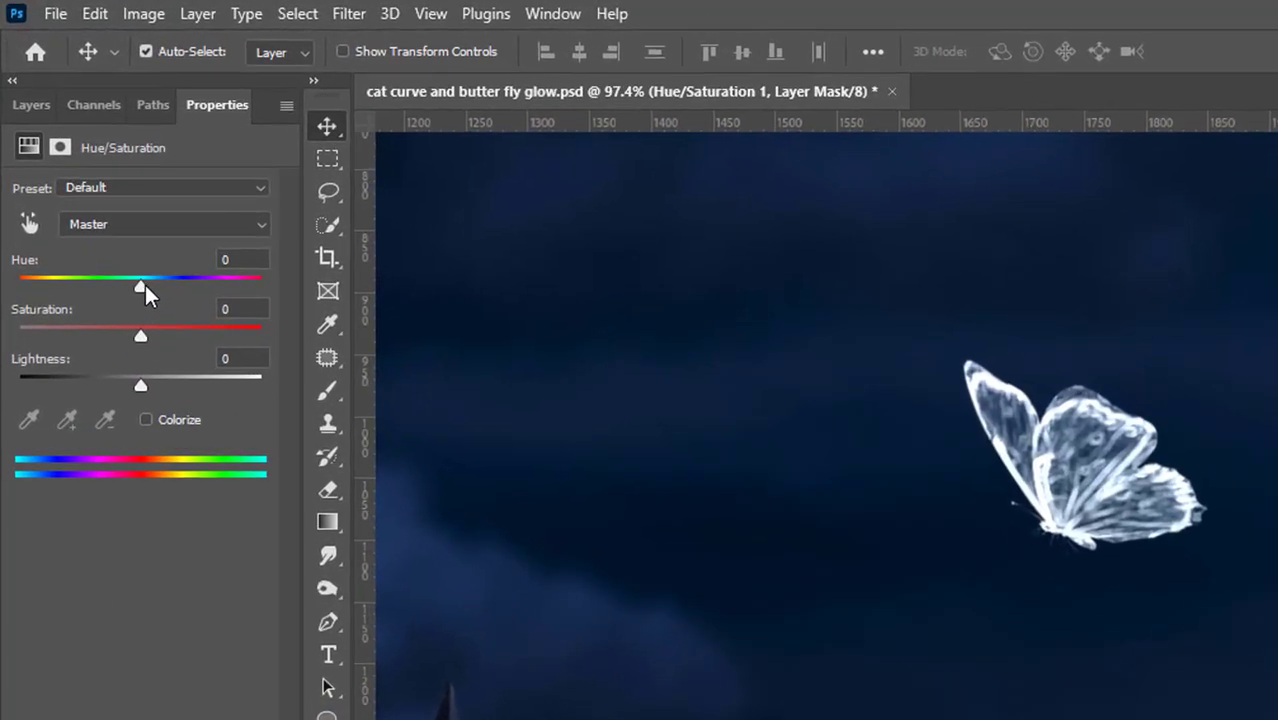
{"action": "left_click", "coordinate": [146, 419]}
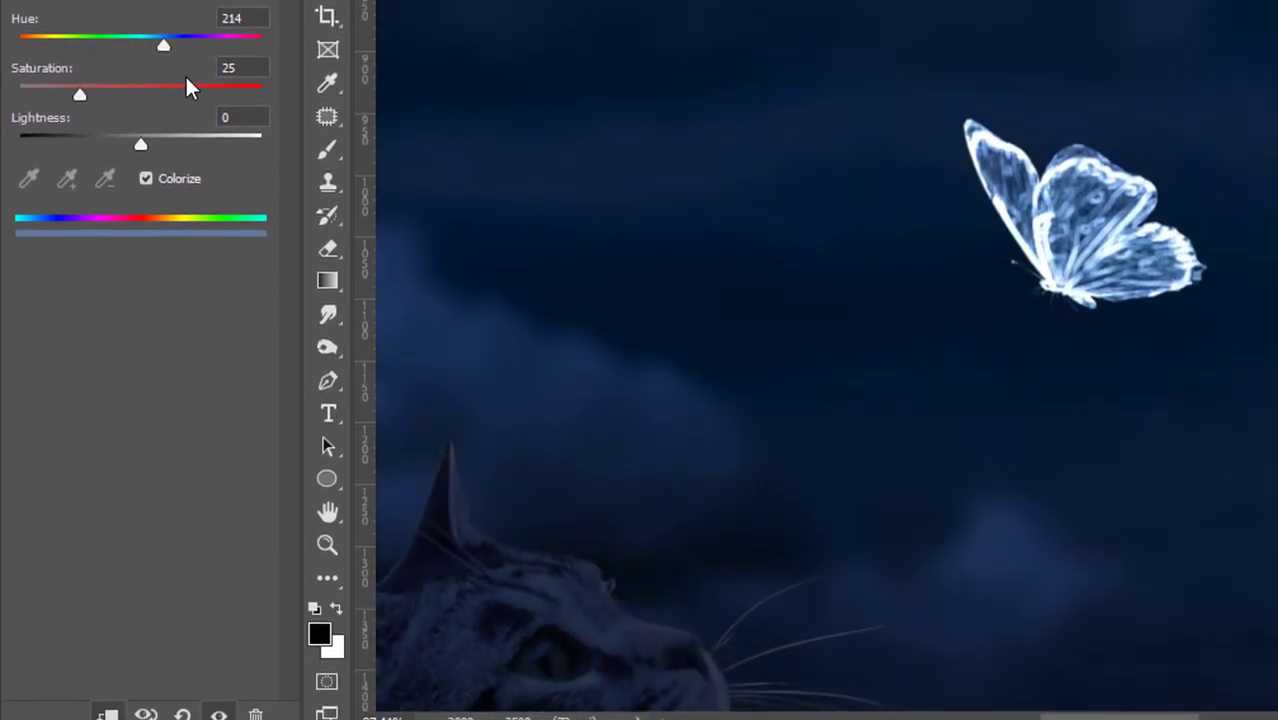
{"action": "left_click", "coordinate": [191, 79]}
{"action": "scroll", "coordinate": [1060, 413], "scroll_direction": "down", "scroll_amount": 2}
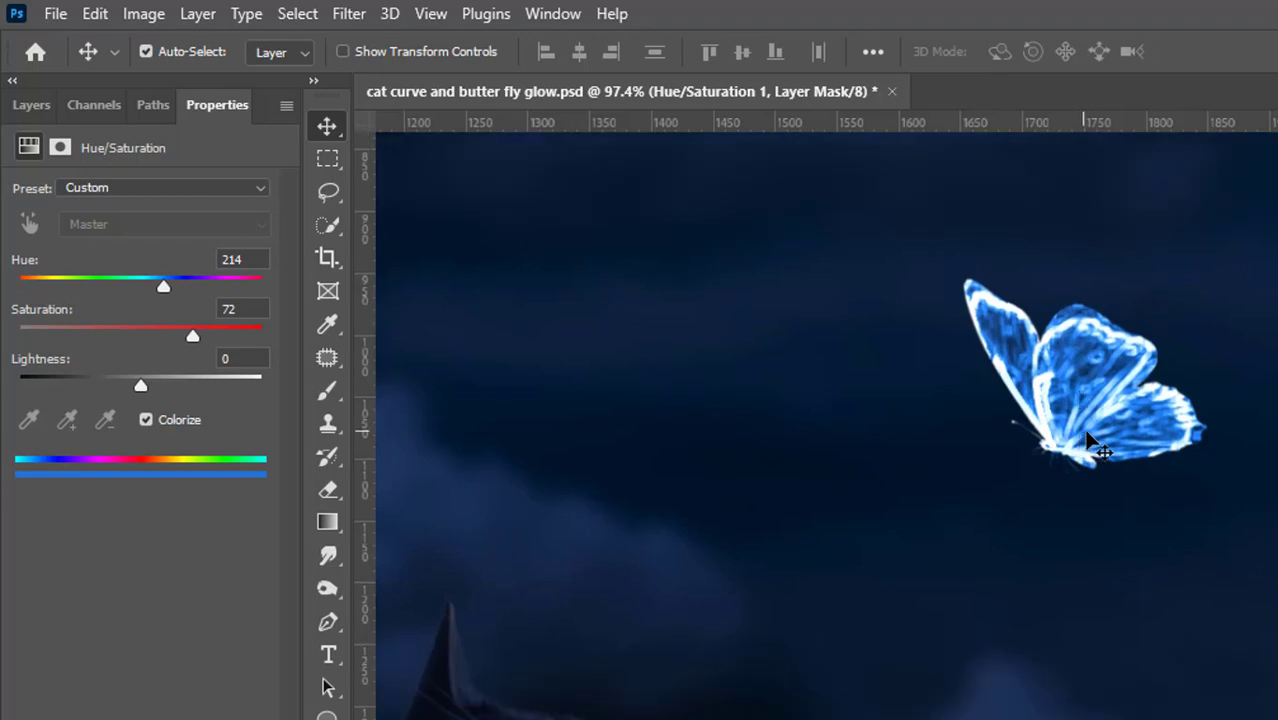
{"action": "scroll", "coordinate": [1093, 442], "scroll_direction": "down", "scroll_amount": 2}
{"action": "scroll", "coordinate": [1091, 442], "scroll_direction": "up", "scroll_amount": 2}
{"action": "left_click_drag", "start_coordinate": [163, 287], "coordinate": [152, 290]}
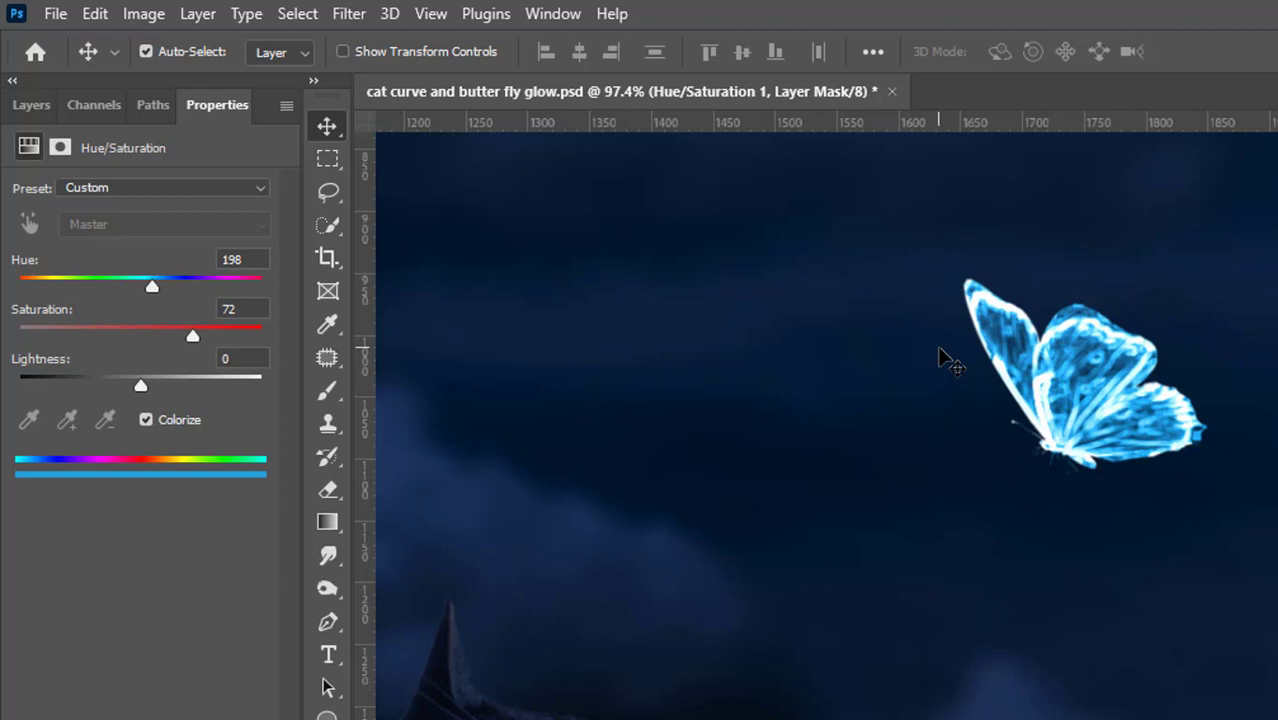
Shift the Hue/Saturation tint to a deeper blue while viewing the whole scene.
{"action": "key", "text": "ctrl+0"}
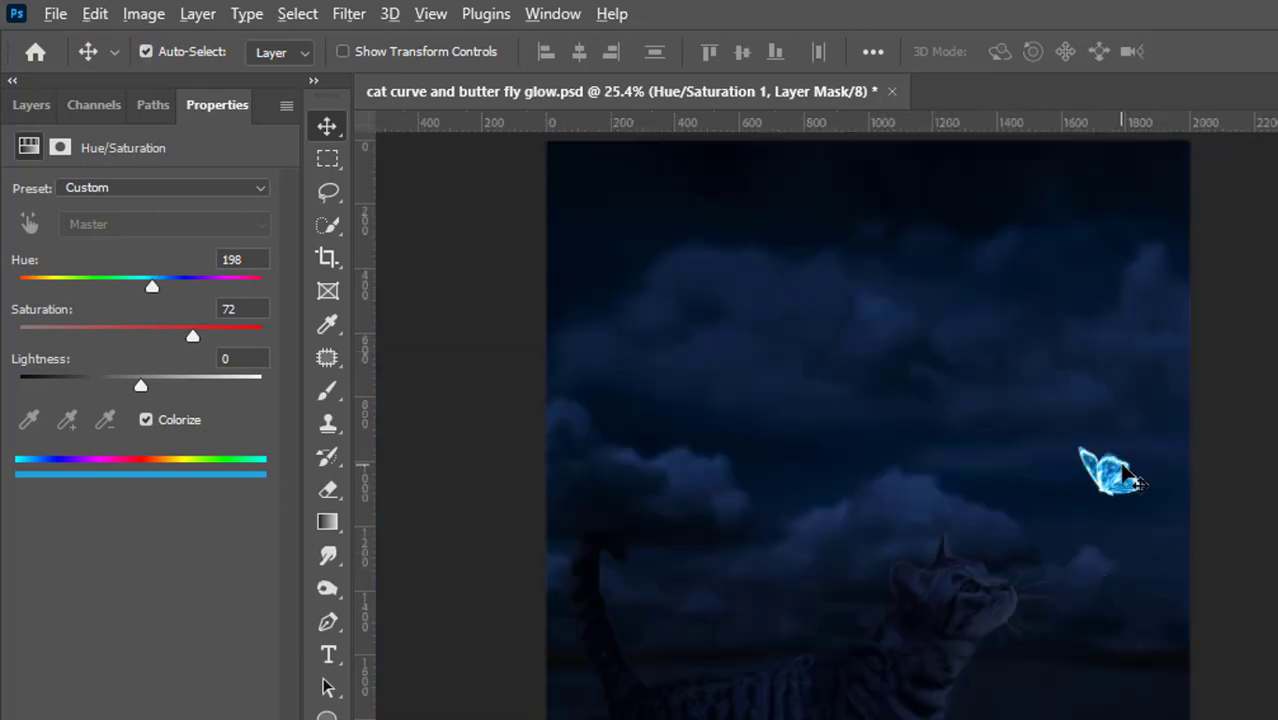
{"action": "scroll", "coordinate": [1127, 477], "scroll_direction": "up", "scroll_amount": 3}
{"action": "scroll", "coordinate": [1127, 440], "scroll_direction": "up", "scroll_amount": 2}
{"action": "scroll", "coordinate": [1127, 428], "scroll_direction": "down", "scroll_amount": 1}
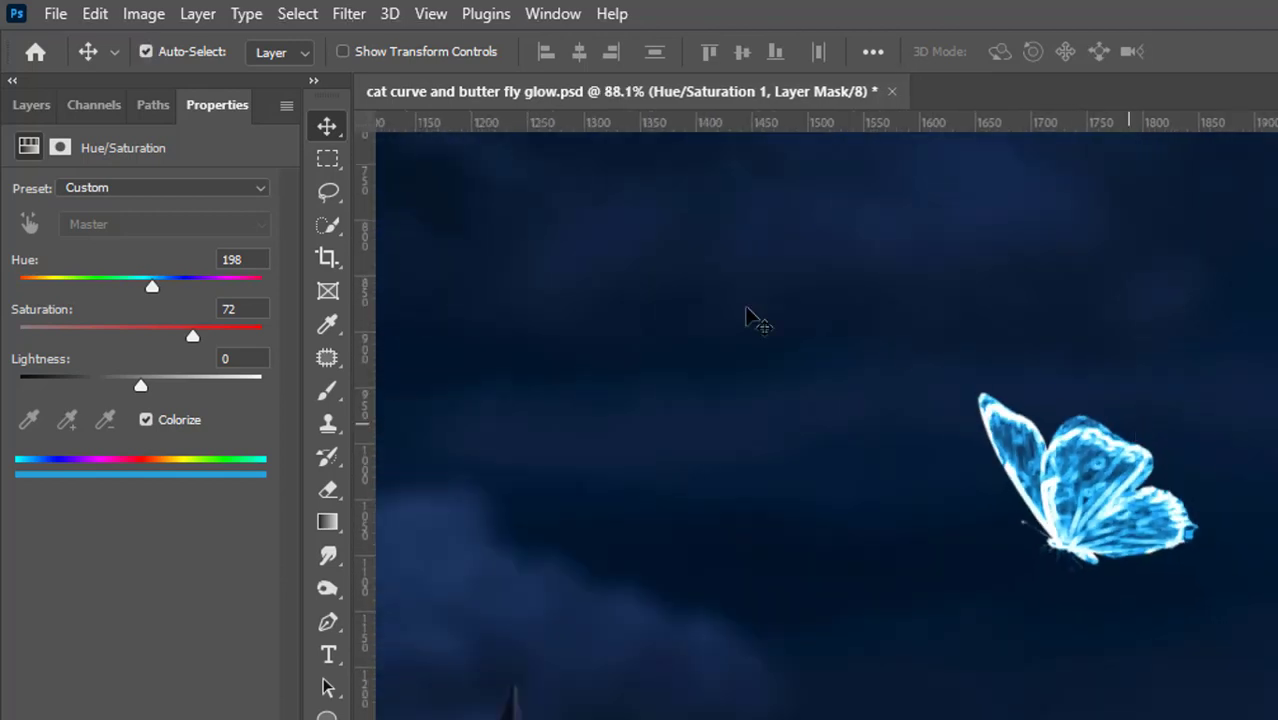
{"action": "mouse_move", "coordinate": [159, 280]}
{"action": "left_mouse_down"}
{"action": "mouse_move", "coordinate": [186, 282]}
{"action": "mouse_move", "coordinate": [168, 280]}
{"action": "left_mouse_up"}
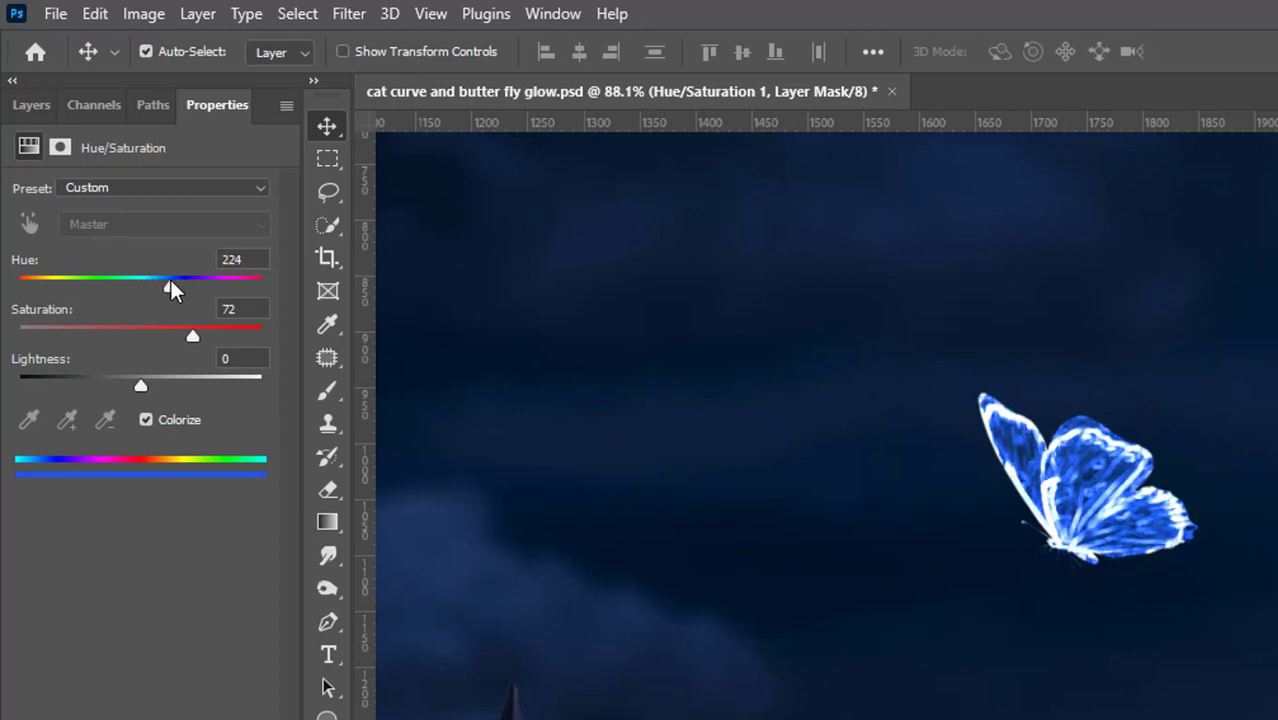
{"action": "scroll", "coordinate": [843, 338], "scroll_direction": "down", "scroll_amount": 3}
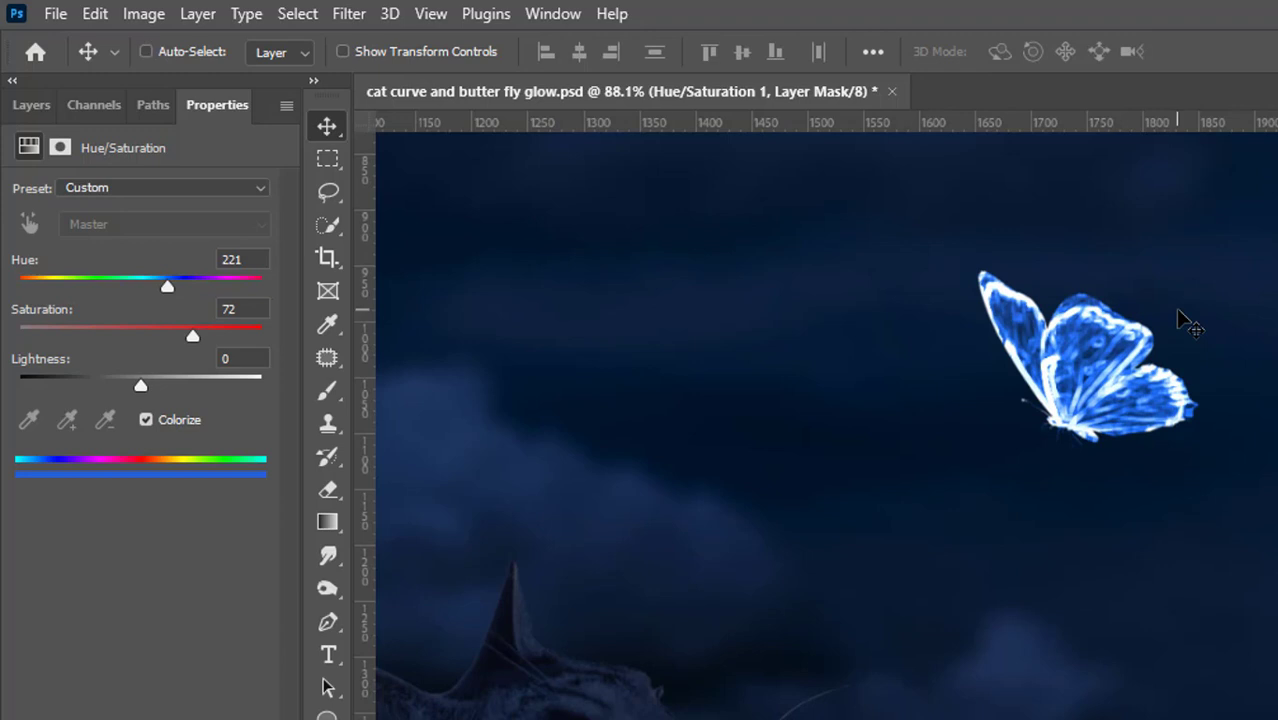
{"action": "key", "text": "ctrl+1"}
{"action": "key", "text": "ctrl+0"}
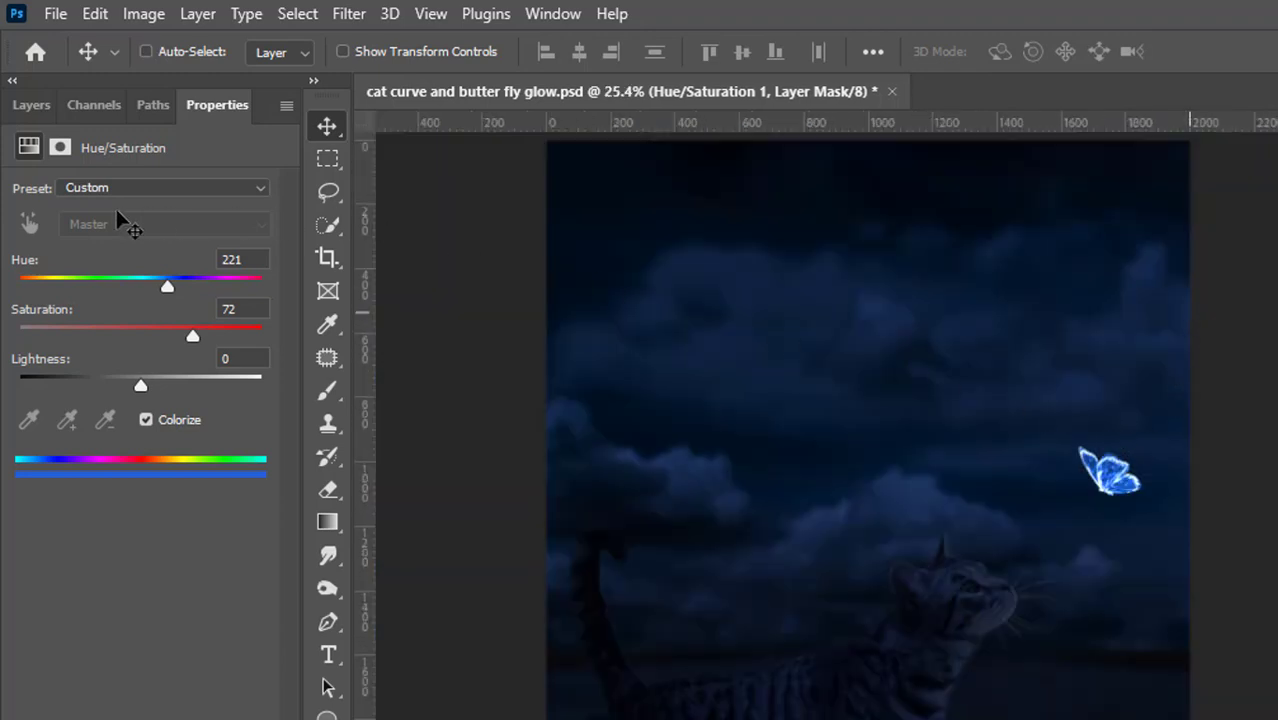
Set Layer 3 back to Linear Dodge (Add) blending.
{"action": "left_click", "coordinate": [30, 109]}
{"action": "left_click", "coordinate": [140, 400]}
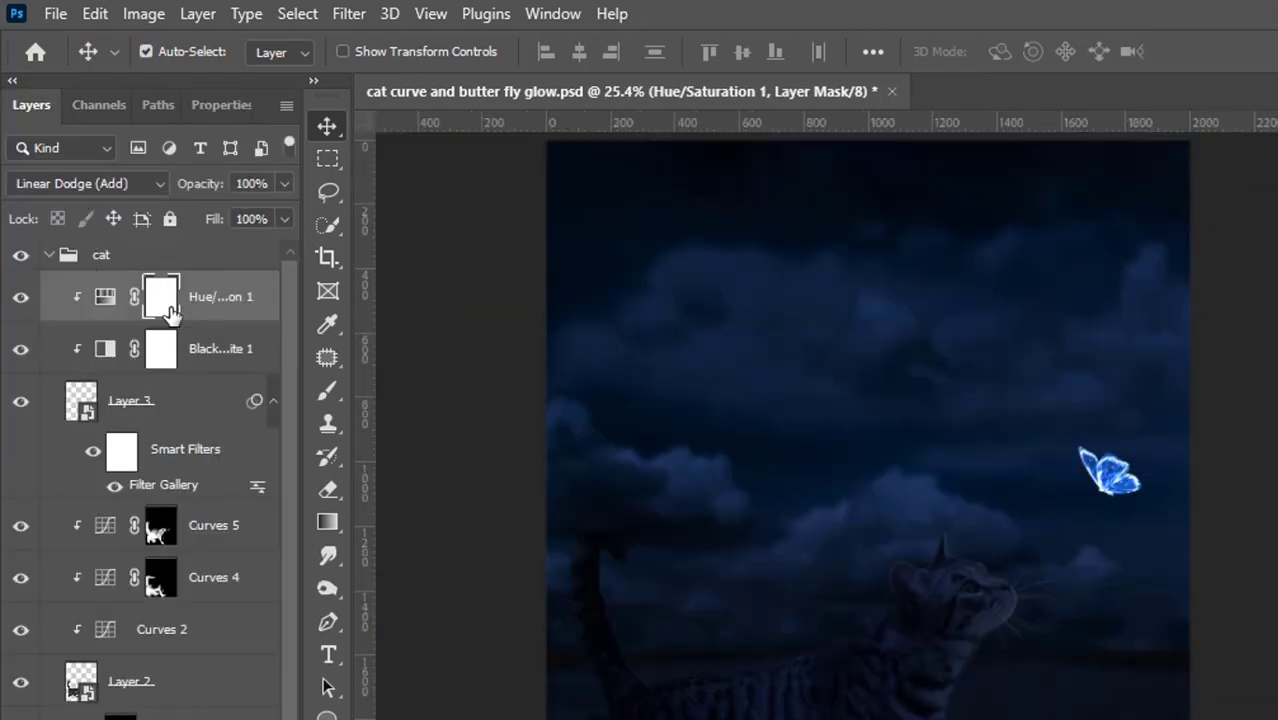
{"action": "left_click", "coordinate": [100, 183]}
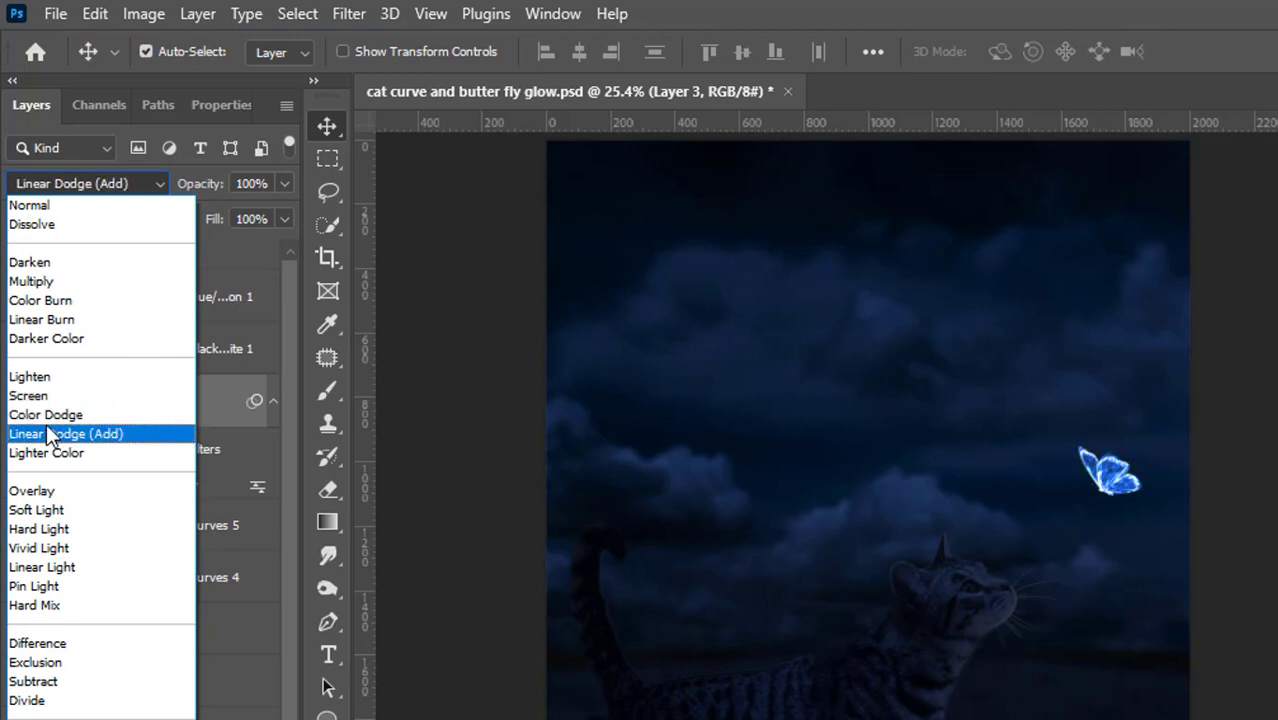
{"action": "left_click", "coordinate": [46, 433]}
{"action": "scroll", "coordinate": [1110, 465], "scroll_direction": "up", "scroll_amount": 1}
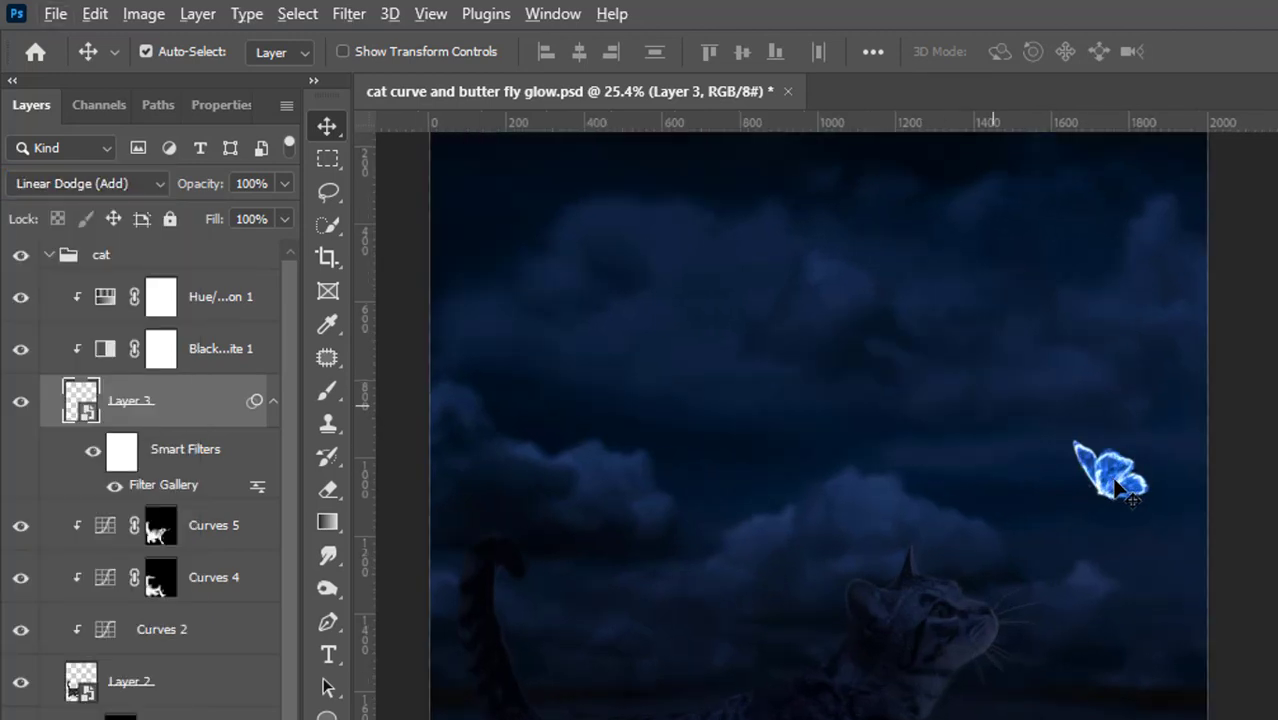
{"action": "scroll", "coordinate": [1150, 496], "scroll_direction": "down", "scroll_amount": 1}
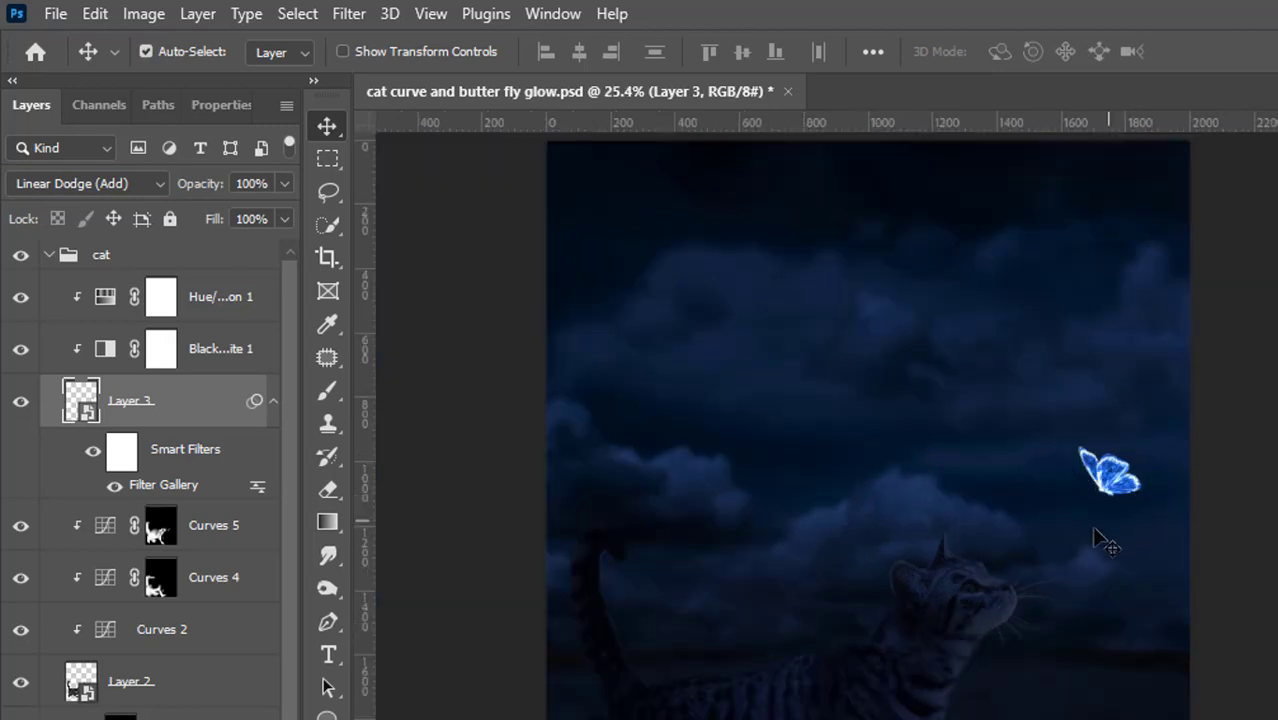
{"action": "scroll", "coordinate": [1115, 455], "scroll_direction": "up", "scroll_amount": 1}
{"action": "scroll", "coordinate": [1140, 487], "scroll_direction": "up", "scroll_amount": 2}
Set Hue/Saturation 1 to Hue 187 and Saturation 58 for a softer cyan.
{"action": "double_click", "coordinate": [105, 297]}
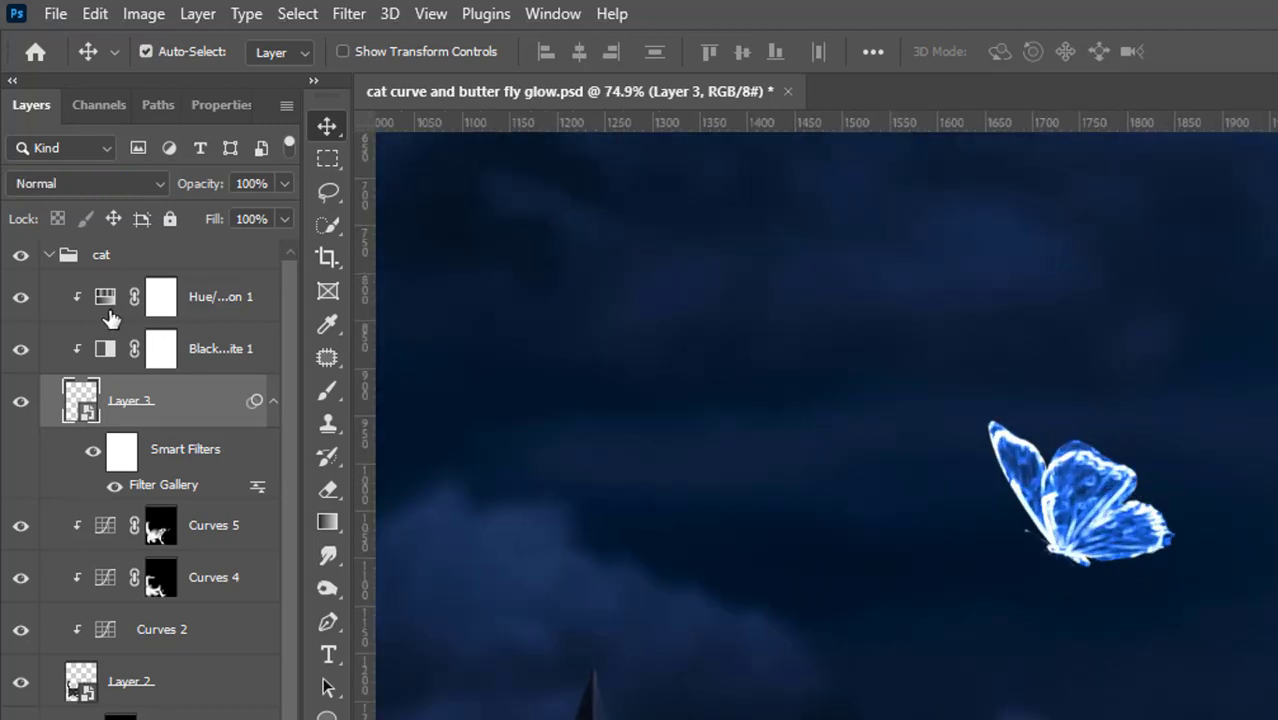
{"action": "left_click_drag", "start_coordinate": [165, 288], "coordinate": [145, 290]}
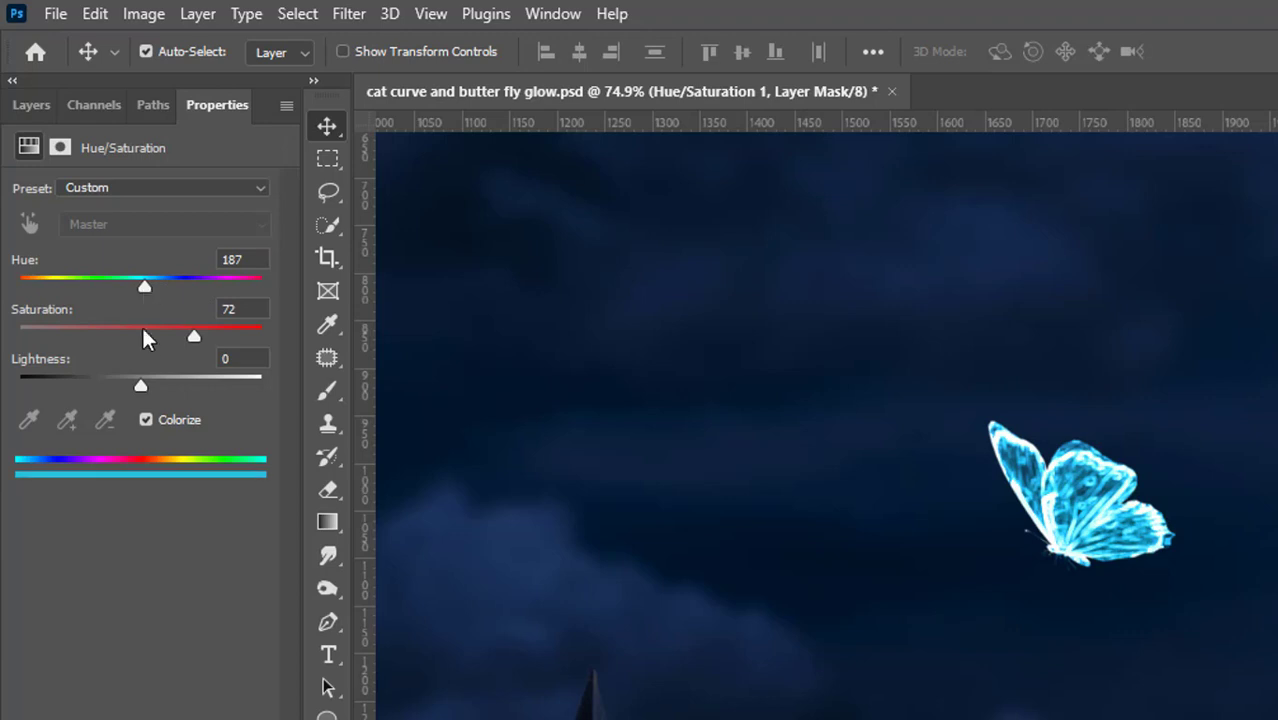
{"action": "left_click_drag", "start_coordinate": [191, 332], "coordinate": [137, 337]}
{"action": "scroll", "coordinate": [485, 265], "scroll_direction": "down", "scroll_amount": 5}
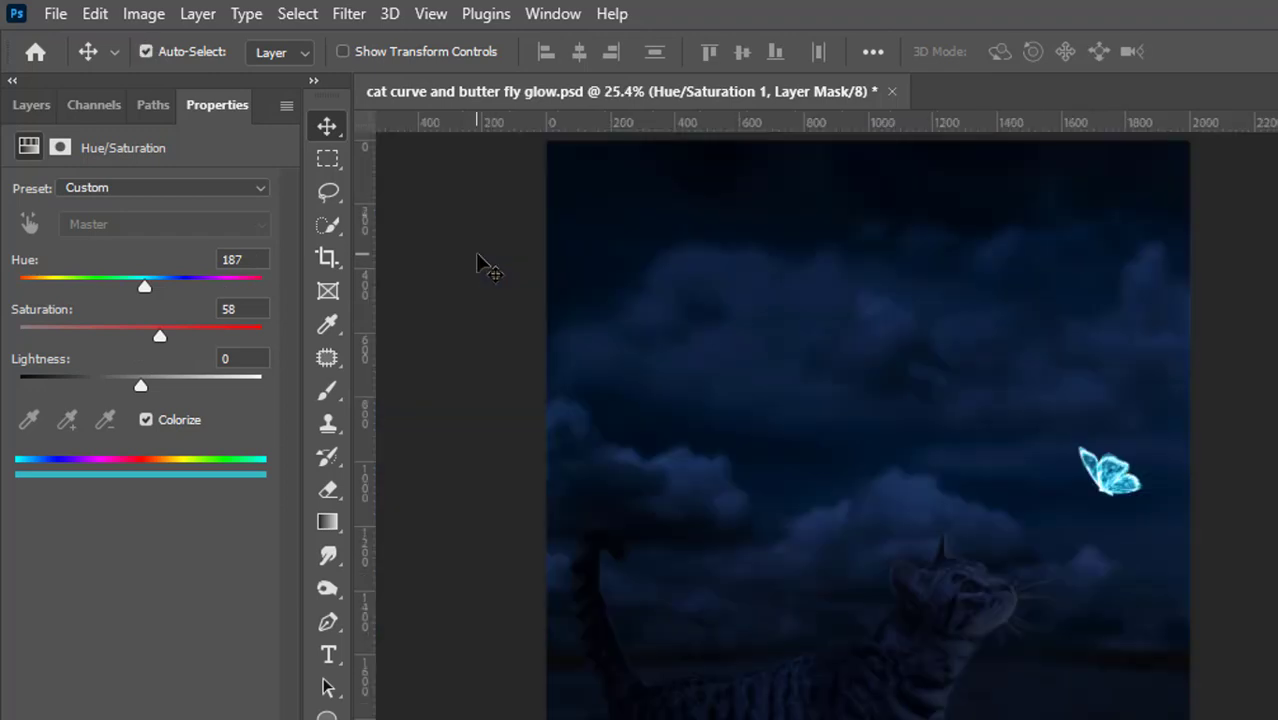
{"action": "left_click", "coordinate": [32, 106]}
{"action": "scroll", "coordinate": [1148, 478], "scroll_direction": "up", "scroll_amount": 2}
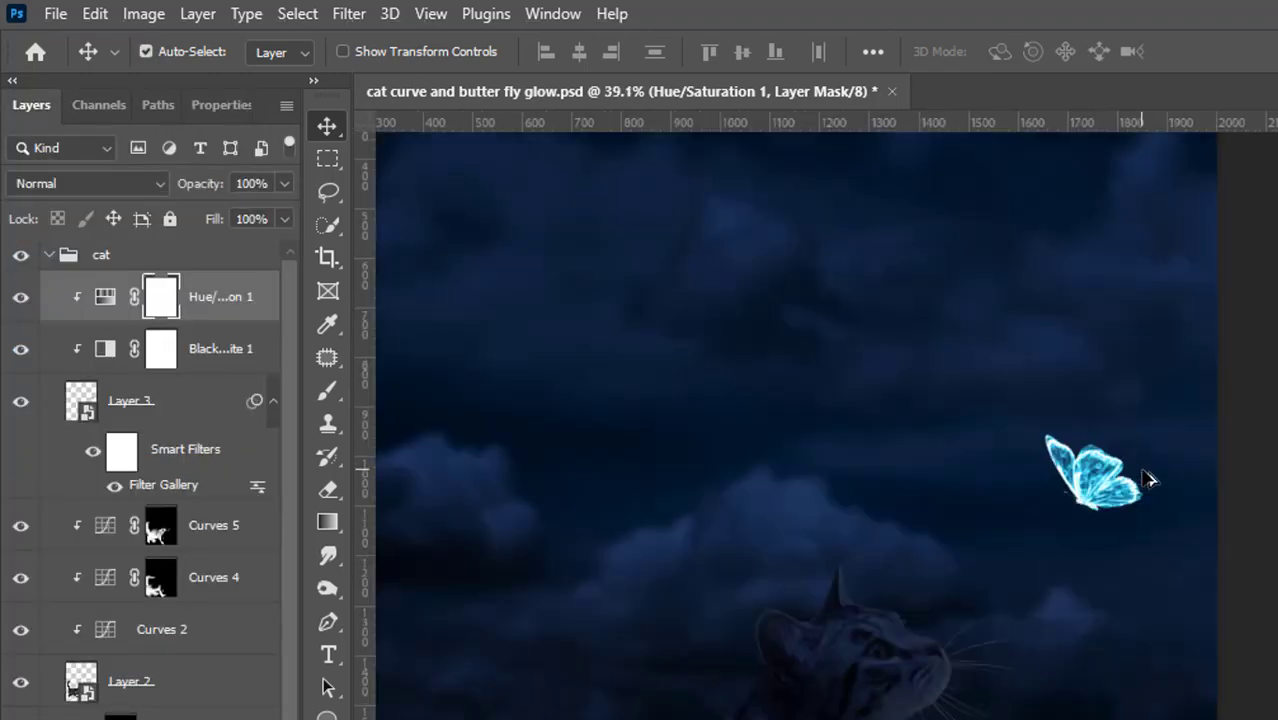
{"action": "scroll", "coordinate": [1145, 478], "scroll_direction": "up", "scroll_amount": 2}
{"action": "scroll", "coordinate": [1141, 477], "scroll_direction": "up", "scroll_amount": 2}
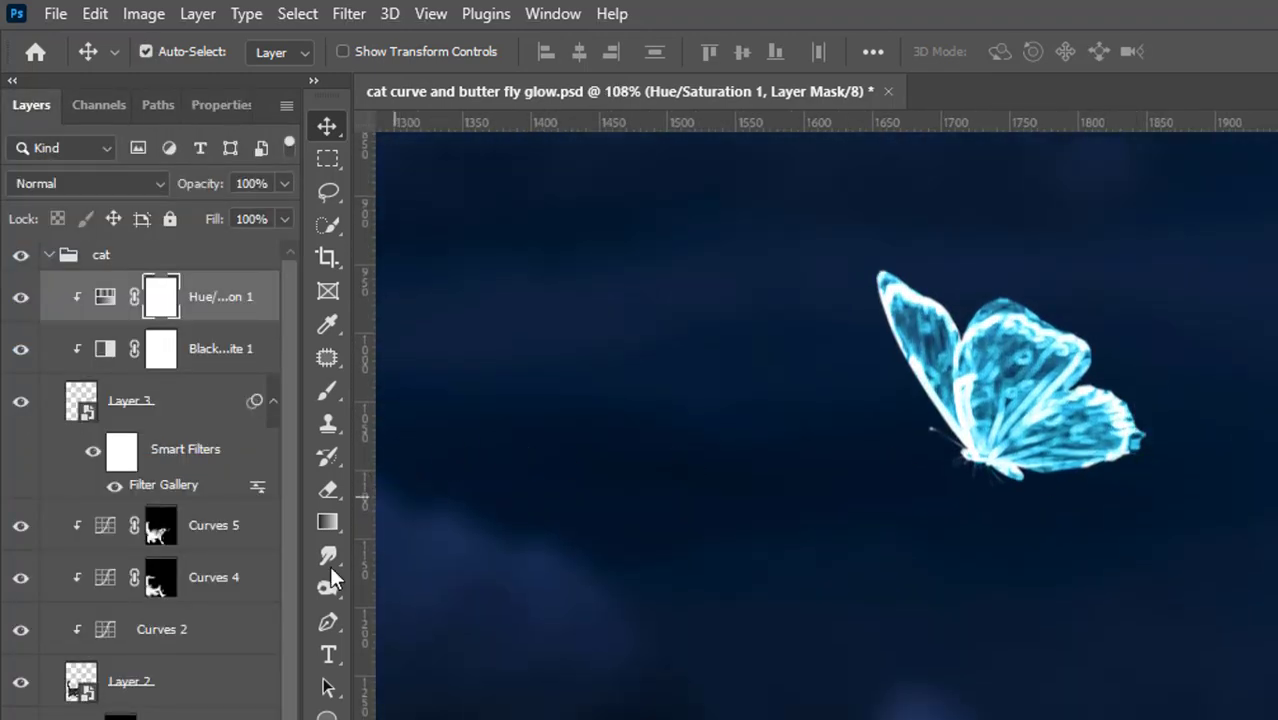
Retune Black & White 1 to Yellows 17, Greens 12, Cyans 70, Blues -4, Magentas 43.
{"action": "double_click", "coordinate": [108, 349]}
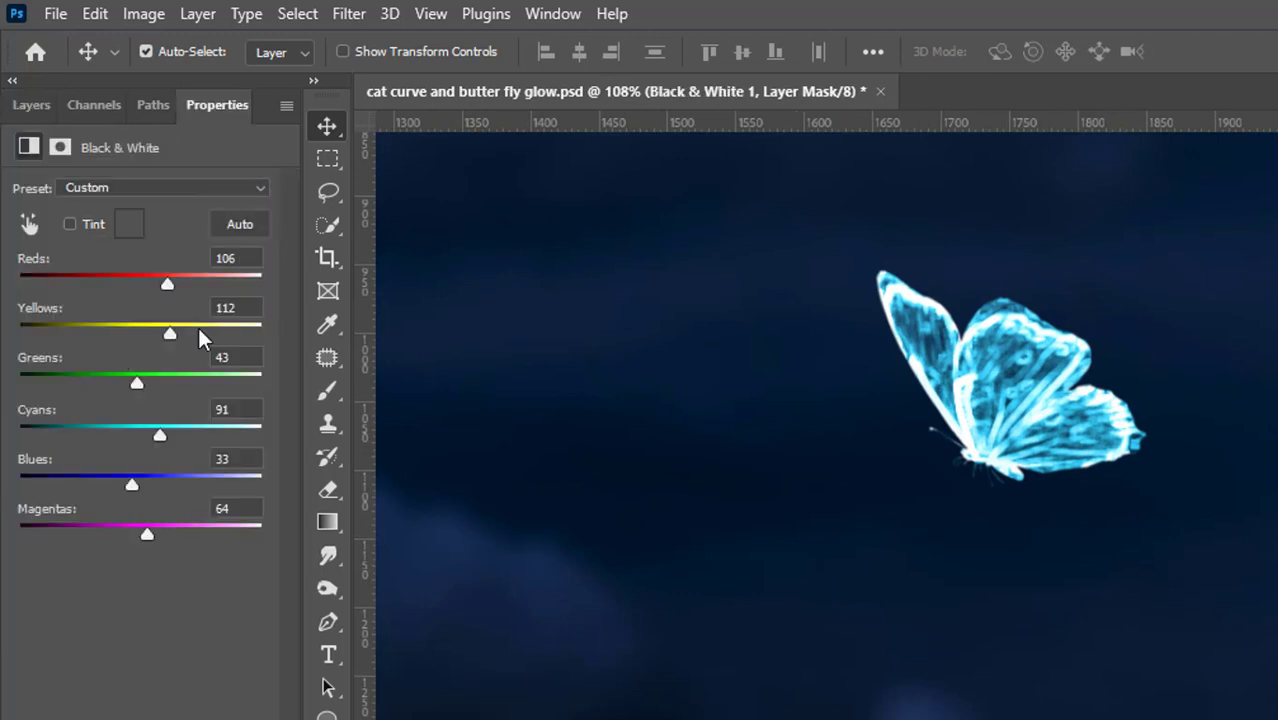
{"action": "mouse_move", "coordinate": [171, 332]}
{"action": "left_mouse_down"}
{"action": "mouse_move", "coordinate": [122, 340]}
{"action": "mouse_move", "coordinate": [146, 352]}
{"action": "mouse_move", "coordinate": [125, 335]}
{"action": "left_mouse_up"}
{"action": "mouse_move", "coordinate": [135, 378]}
{"action": "left_mouse_down"}
{"action": "mouse_move", "coordinate": [97, 380]}
{"action": "mouse_move", "coordinate": [121, 381]}
{"action": "left_mouse_up"}
{"action": "mouse_move", "coordinate": [157, 432]}
{"action": "left_mouse_down"}
{"action": "mouse_move", "coordinate": [106, 431]}
{"action": "mouse_move", "coordinate": [150, 437]}
{"action": "left_mouse_up"}
{"action": "mouse_move", "coordinate": [131, 484]}
{"action": "left_mouse_down"}
{"action": "mouse_move", "coordinate": [165, 485]}
{"action": "mouse_move", "coordinate": [107, 477]}
{"action": "mouse_move", "coordinate": [125, 474]}
{"action": "mouse_move", "coordinate": [115, 541]}
{"action": "mouse_move", "coordinate": [137, 539]}
{"action": "left_mouse_up"}
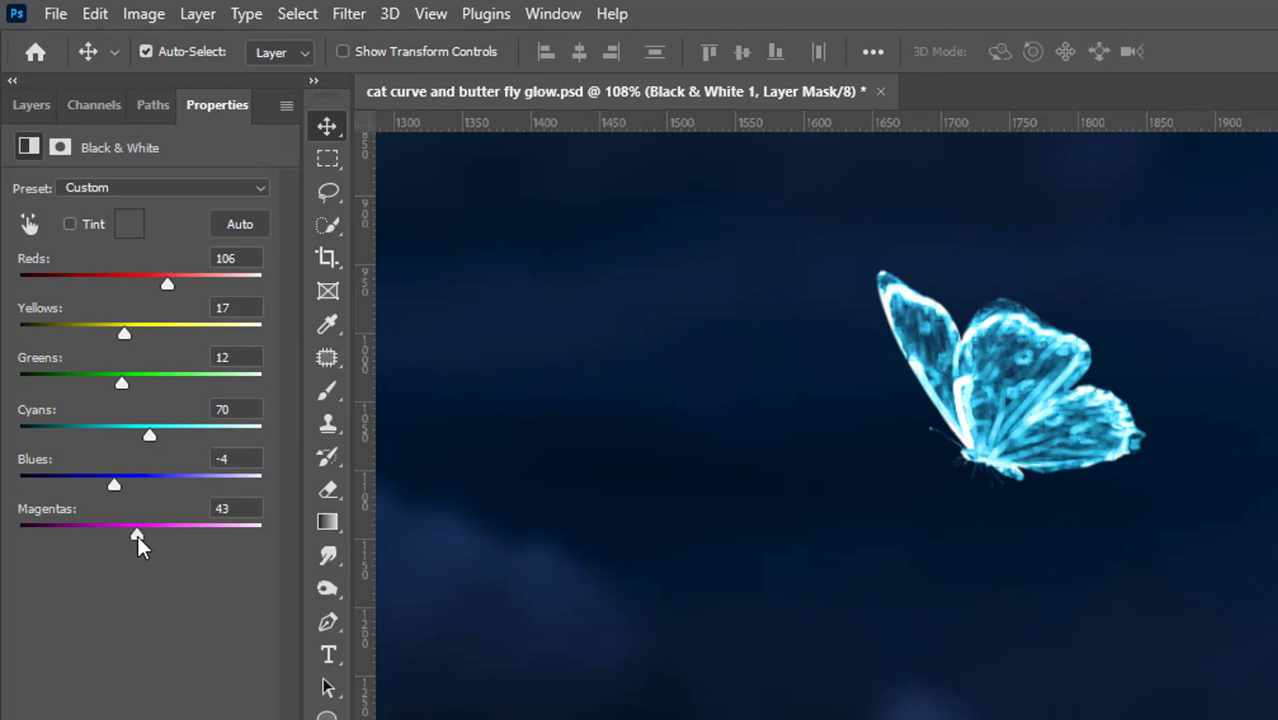
{"action": "left_click", "coordinate": [30, 104]}
{"action": "key", "text": "ctrl+0"}
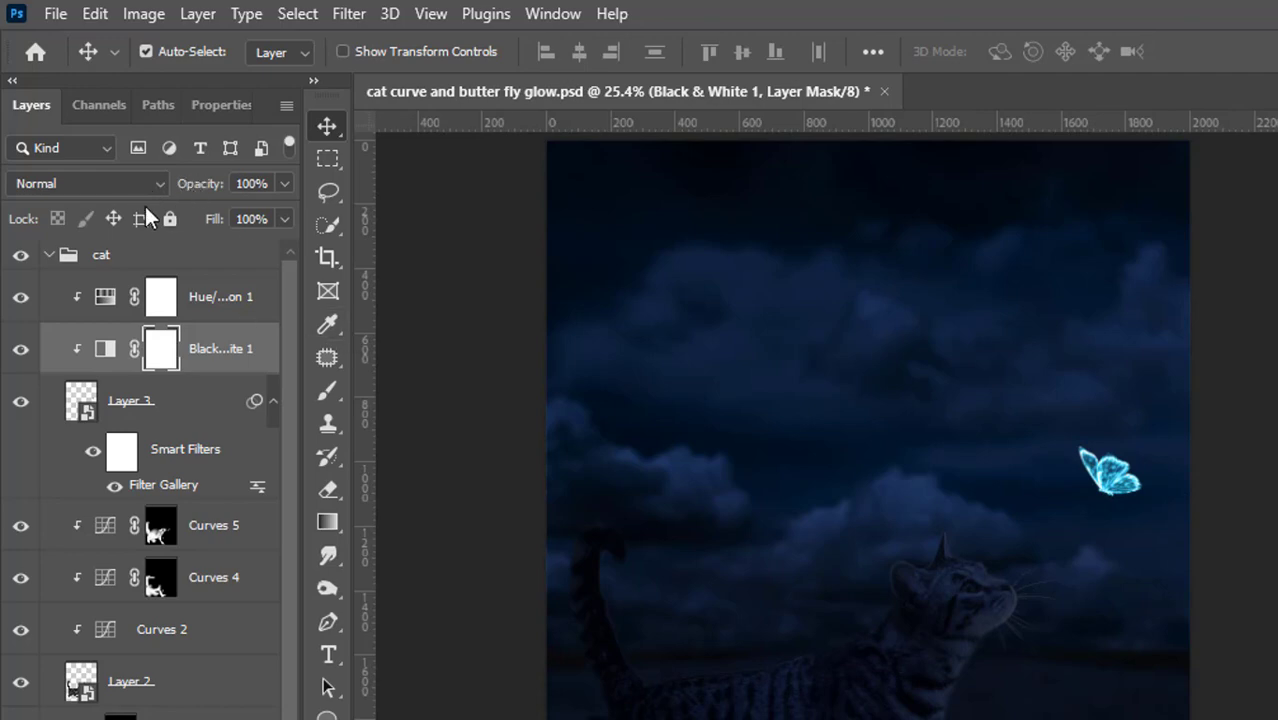
Add a Color Overlay layer style to Layer 3, the butterfly.
{"action": "left_click", "coordinate": [215, 297]}
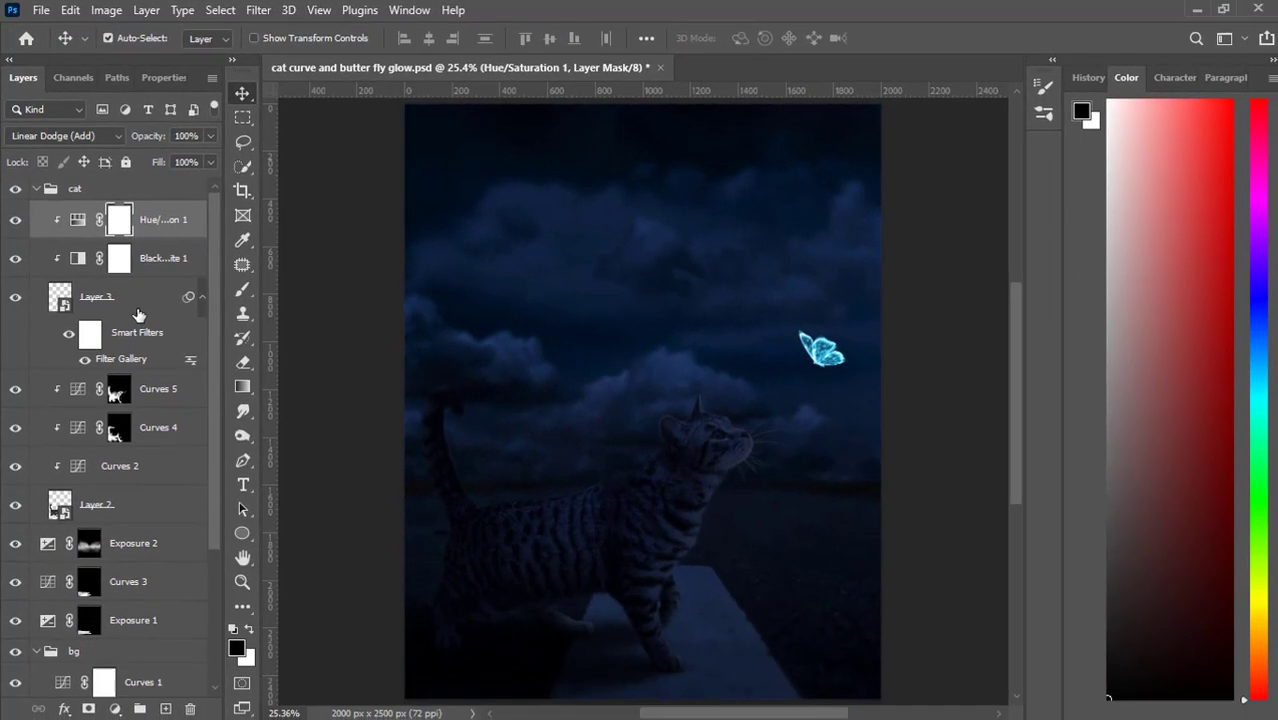
{"action": "left_click", "coordinate": [96, 296]}
{"action": "left_click", "coordinate": [64, 707]}
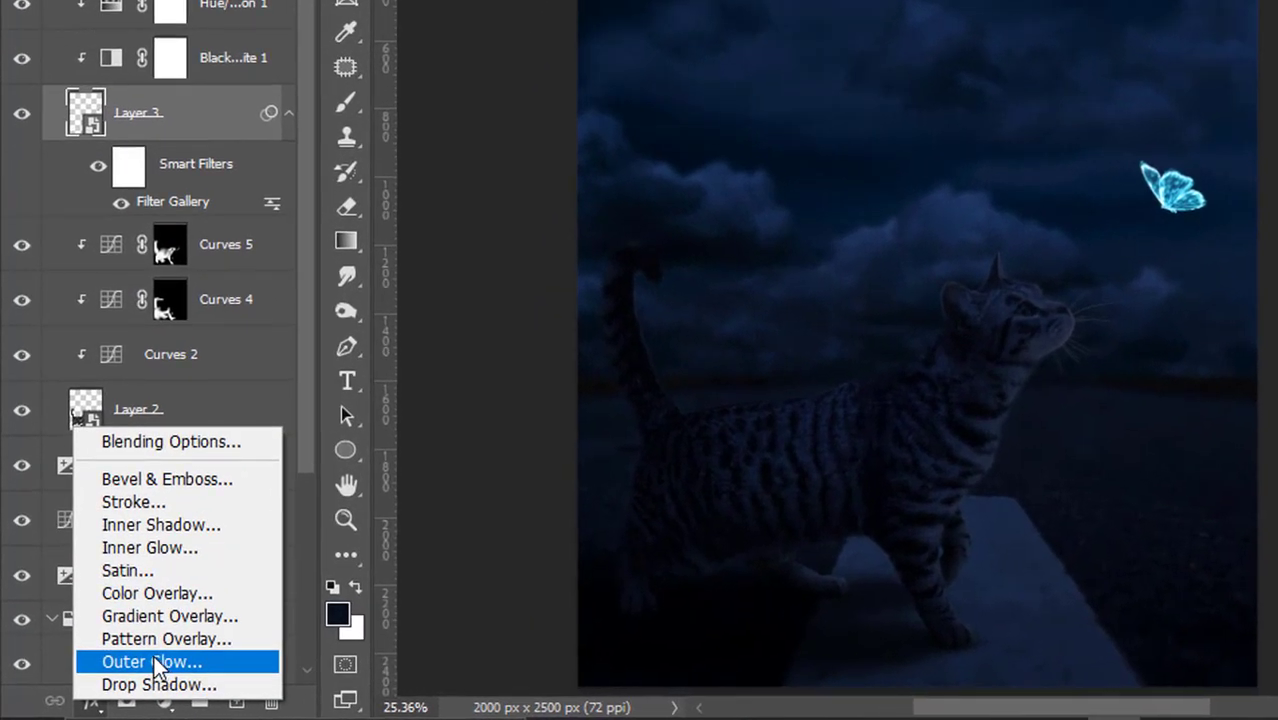
{"action": "left_click", "coordinate": [157, 593]}
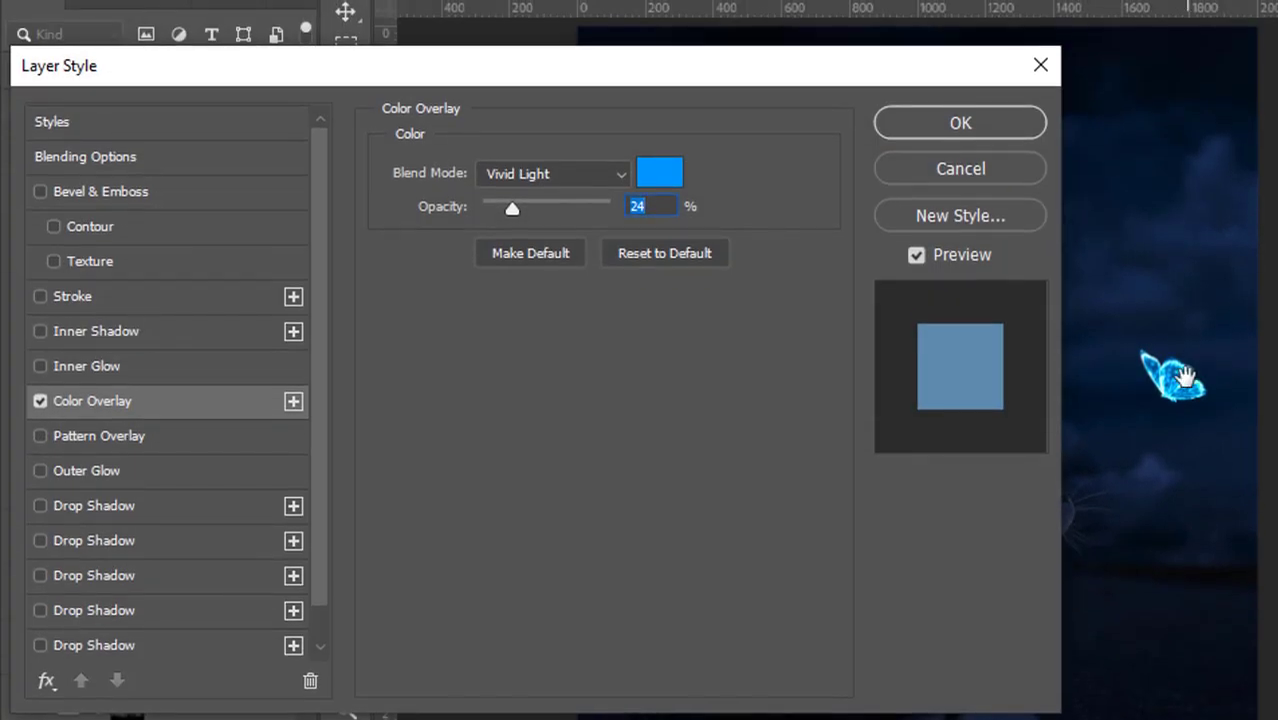
{"action": "scroll", "coordinate": [1234, 383], "scroll_direction": "up", "scroll_amount": 3}
{"action": "scroll", "coordinate": [1234, 383], "scroll_direction": "up", "scroll_amount": 2}
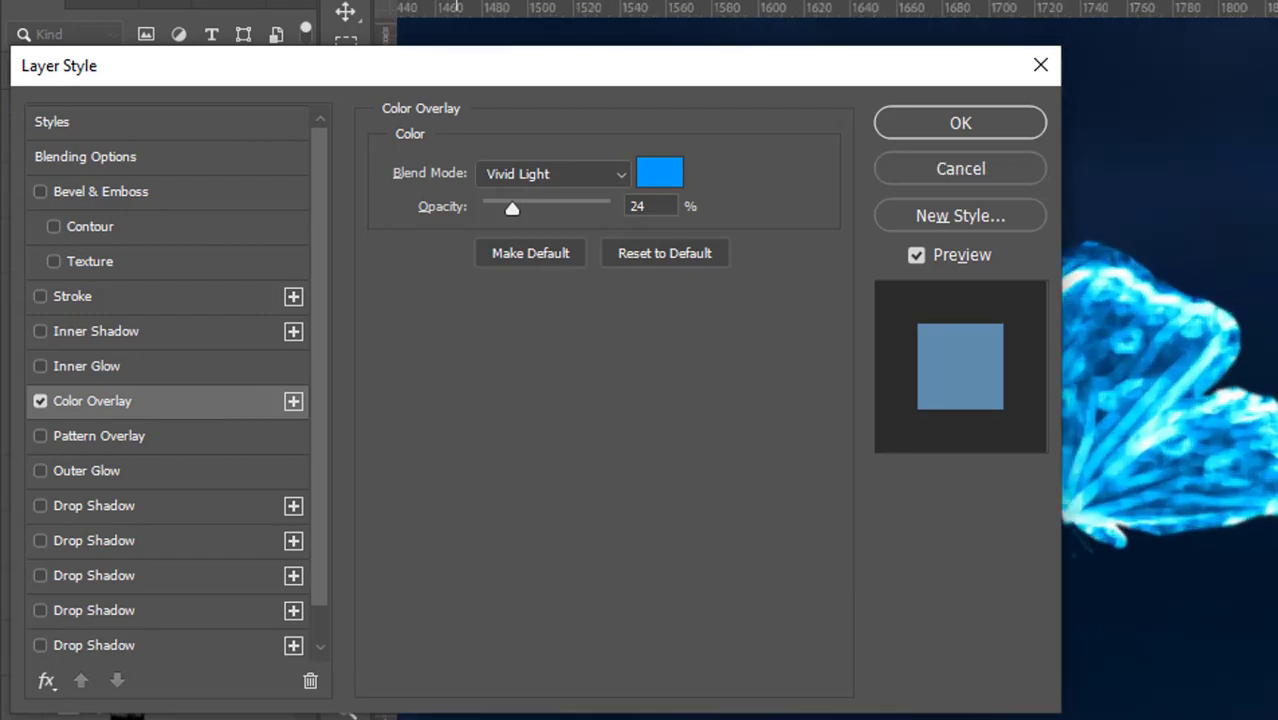
{"action": "scroll", "coordinate": [1240, 600], "scroll_direction": "down", "scroll_amount": 2}
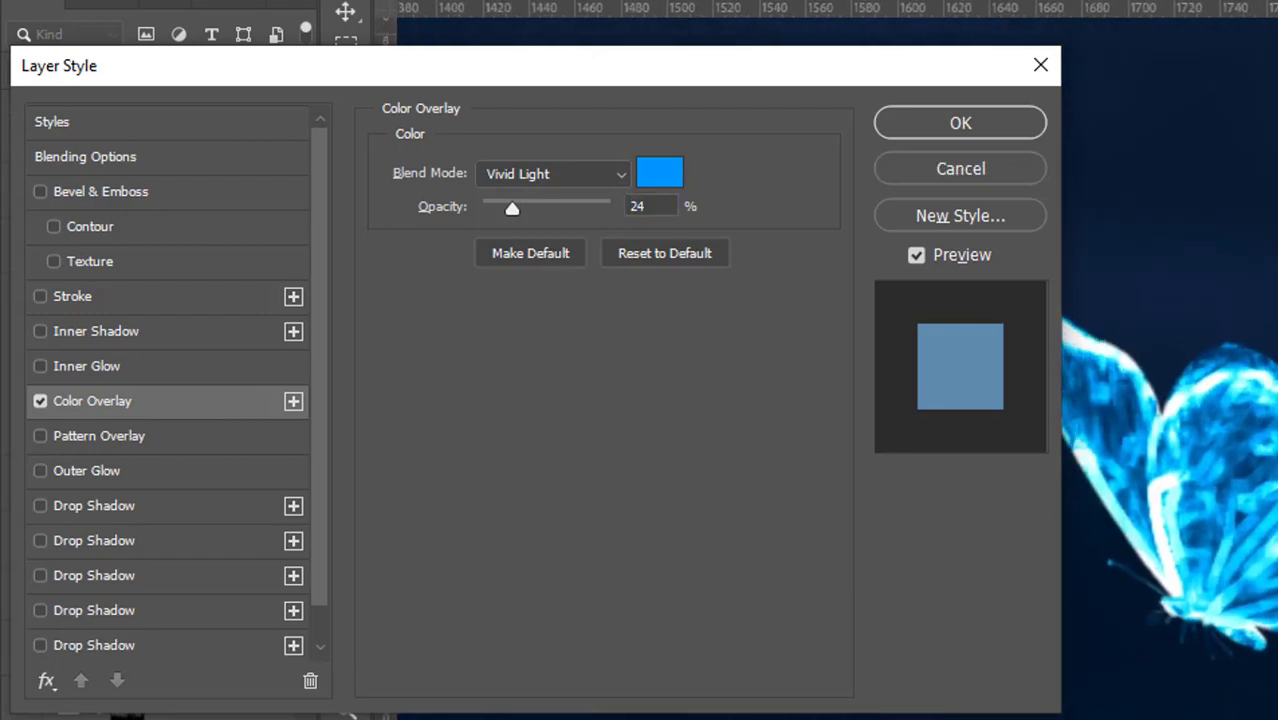
{"action": "scroll", "coordinate": [1262, 545], "scroll_direction": "down", "scroll_amount": 1}
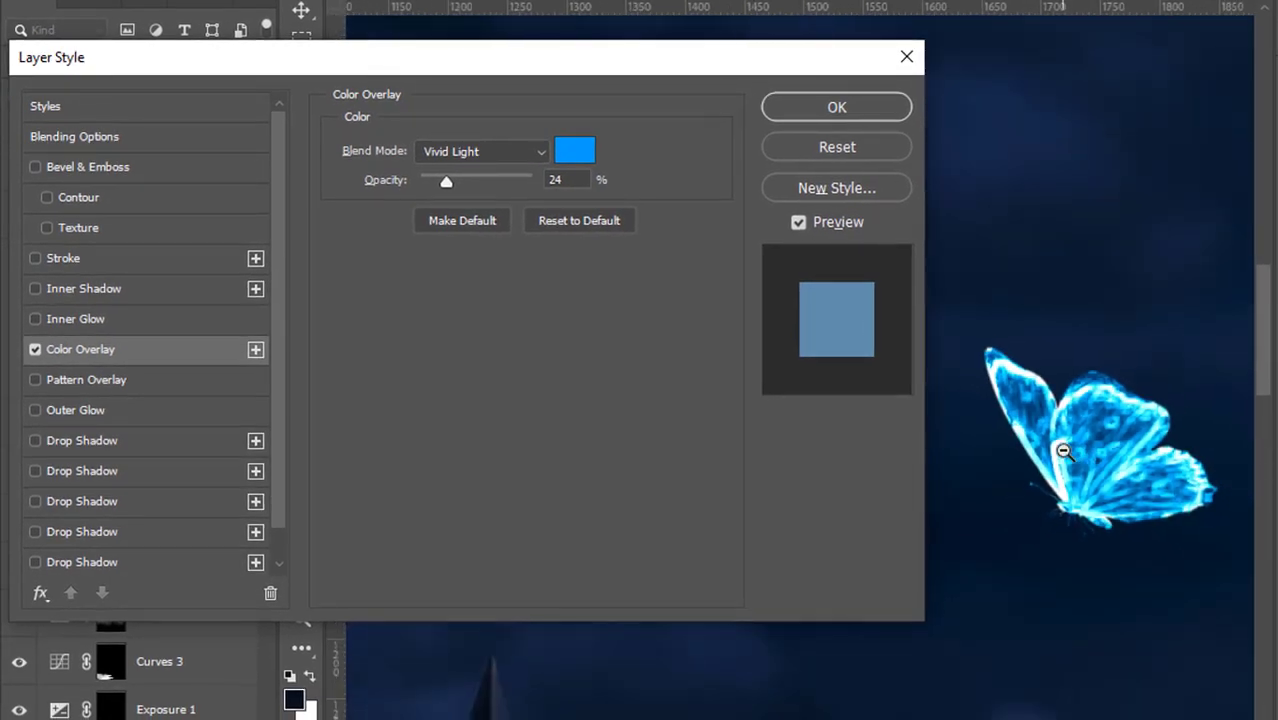
{"action": "scroll", "coordinate": [1102, 421], "scroll_direction": "down", "scroll_amount": 1}
{"action": "left_click_drag", "start_coordinate": [1102, 421], "coordinate": [1107, 388]}
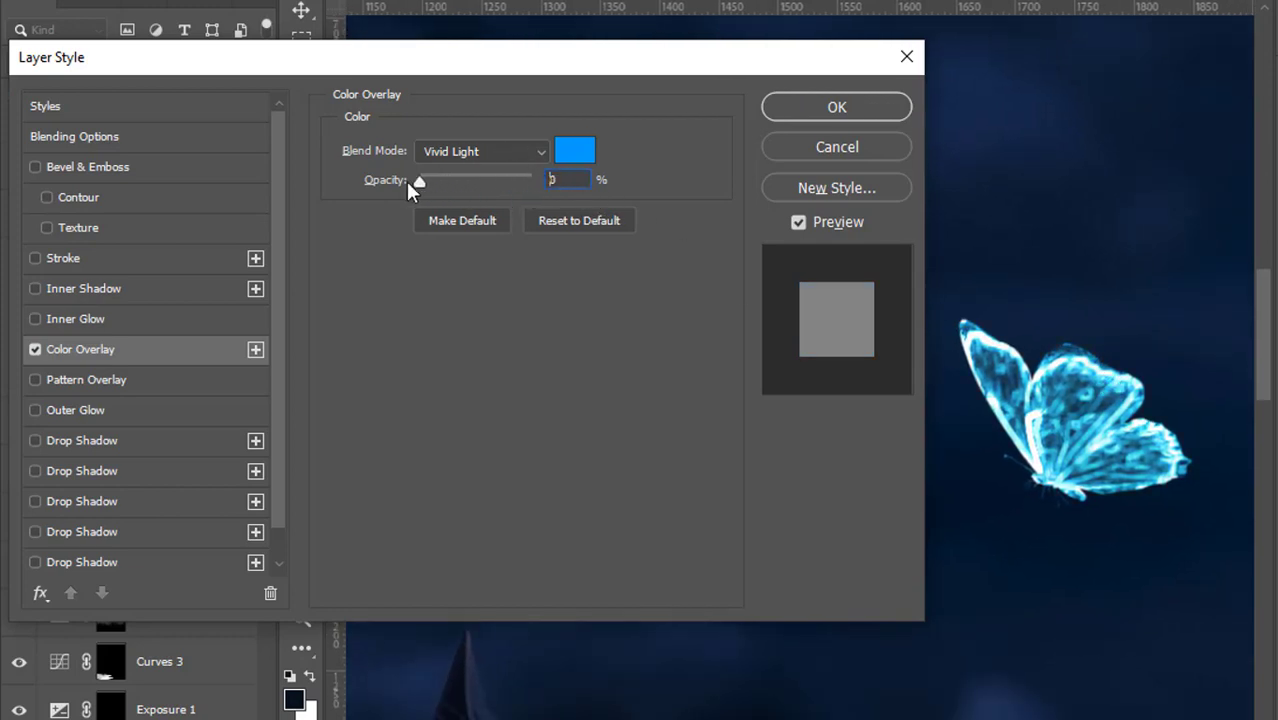
Set the Vivid Light Color Overlay to 17% opacity with colour #004eff.
{"action": "mouse_move", "coordinate": [408, 183]}
{"action": "left_mouse_down"}
{"action": "mouse_move", "coordinate": [453, 178]}
{"action": "mouse_move", "coordinate": [438, 180]}
{"action": "left_mouse_up"}
{"action": "left_click", "coordinate": [576, 149]}
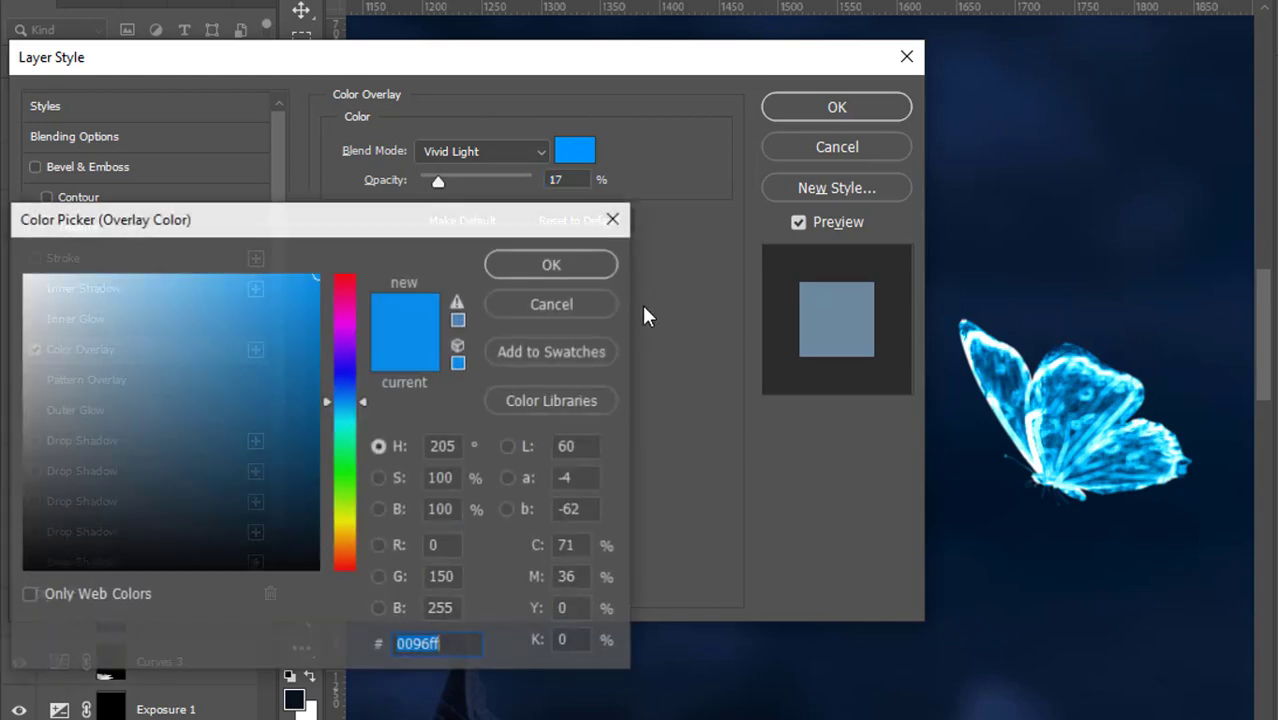
{"action": "left_click_drag", "start_coordinate": [354, 397], "coordinate": [351, 388]}
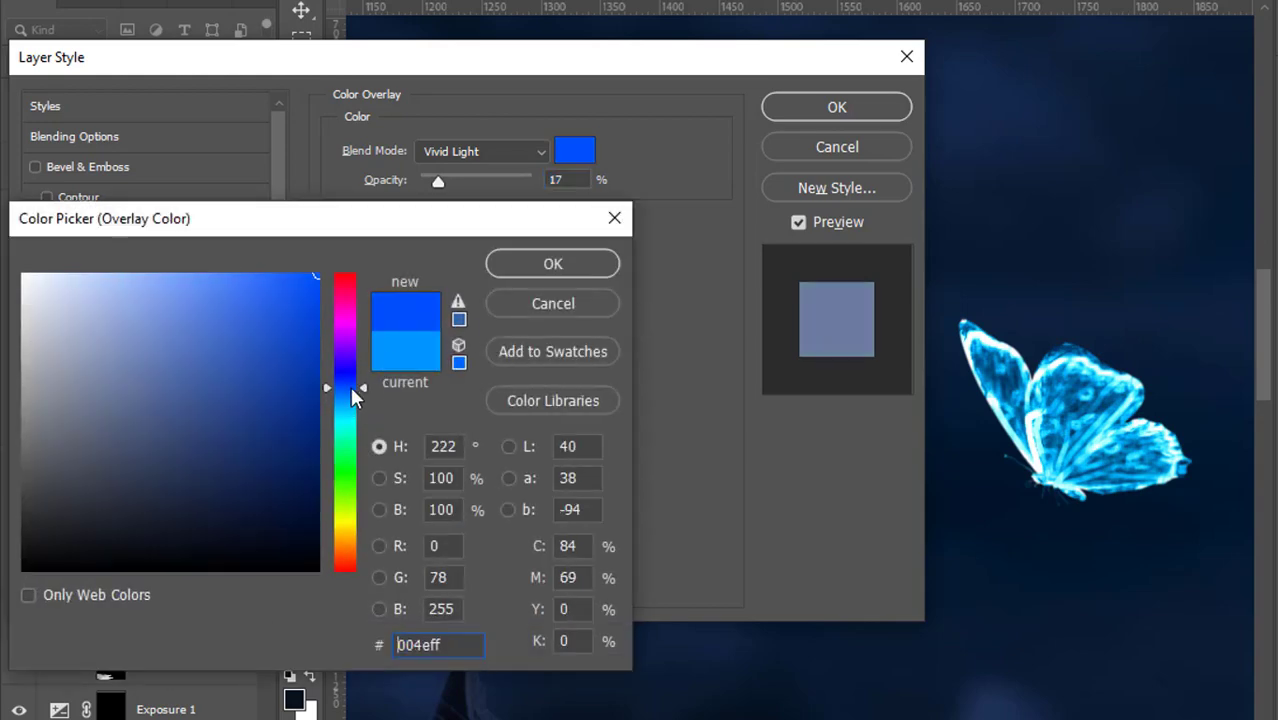
{"action": "left_click", "coordinate": [553, 264]}
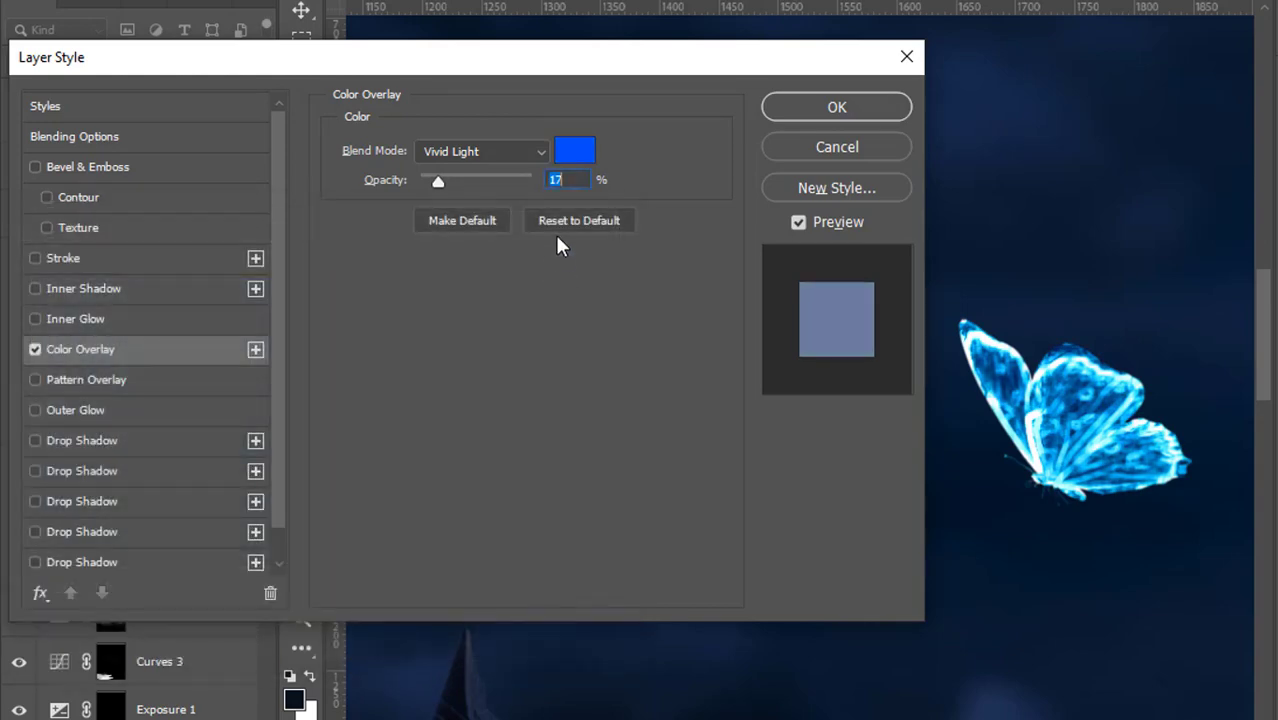
{"action": "left_click", "coordinate": [566, 151]}
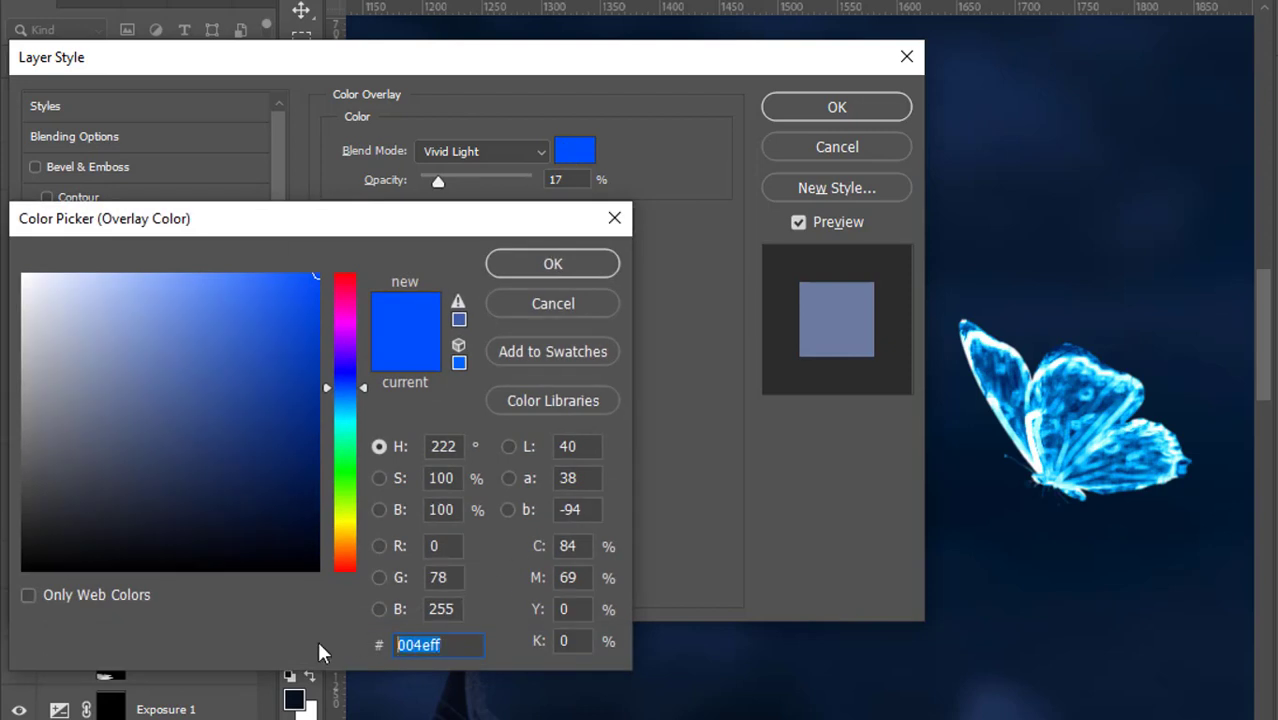
{"action": "left_click", "coordinate": [570, 260]}
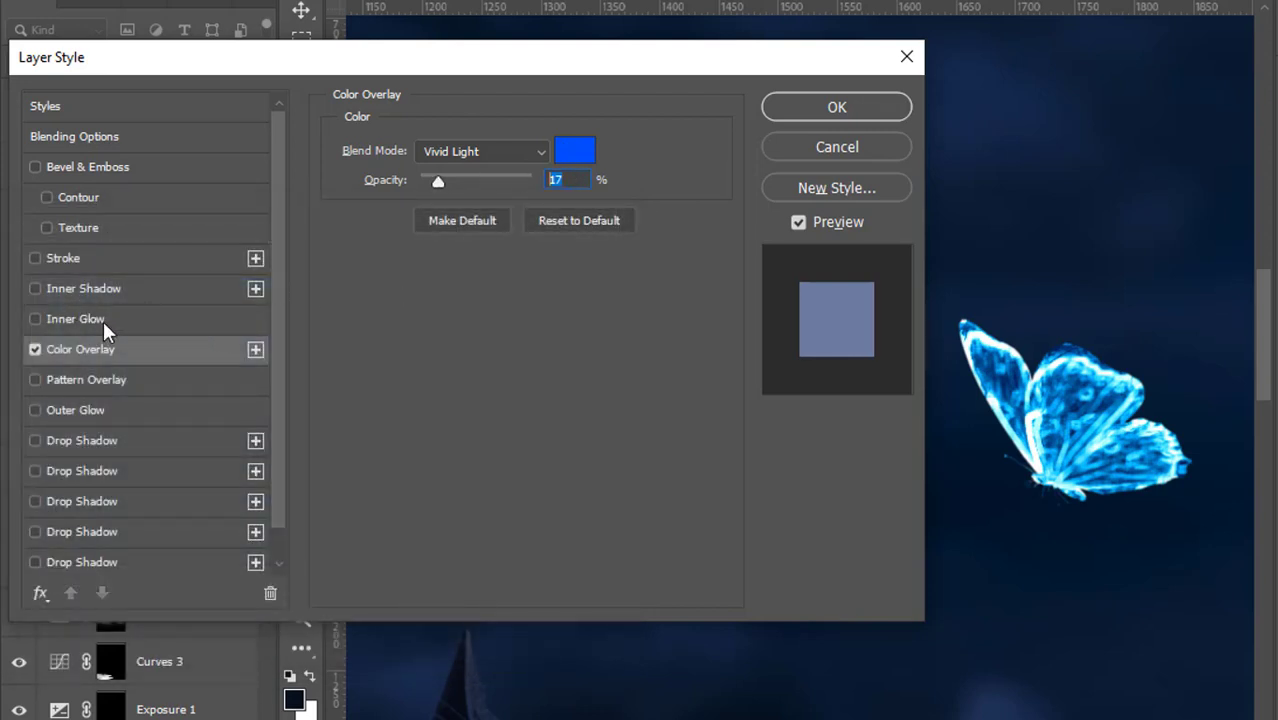
Enable a Soft Light Inner Glow at 42% opacity with a 32 px size.
{"action": "left_click", "coordinate": [36, 318]}
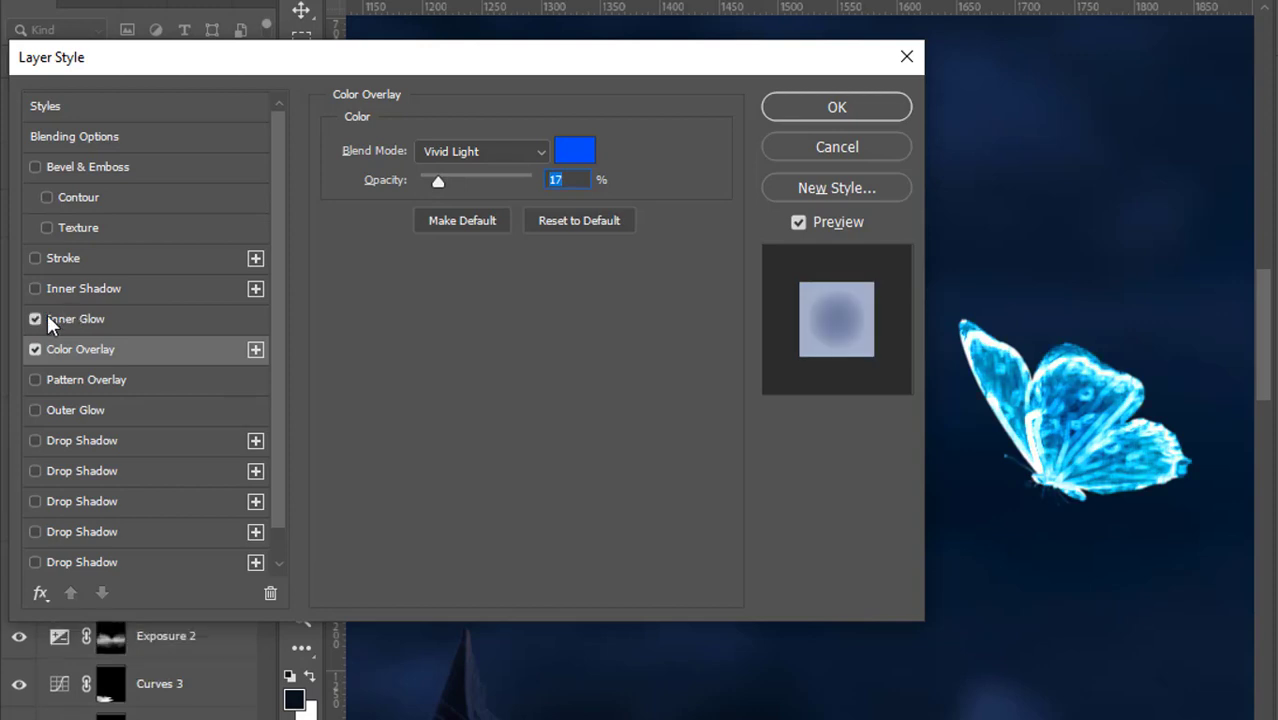
{"action": "left_click", "coordinate": [106, 318]}
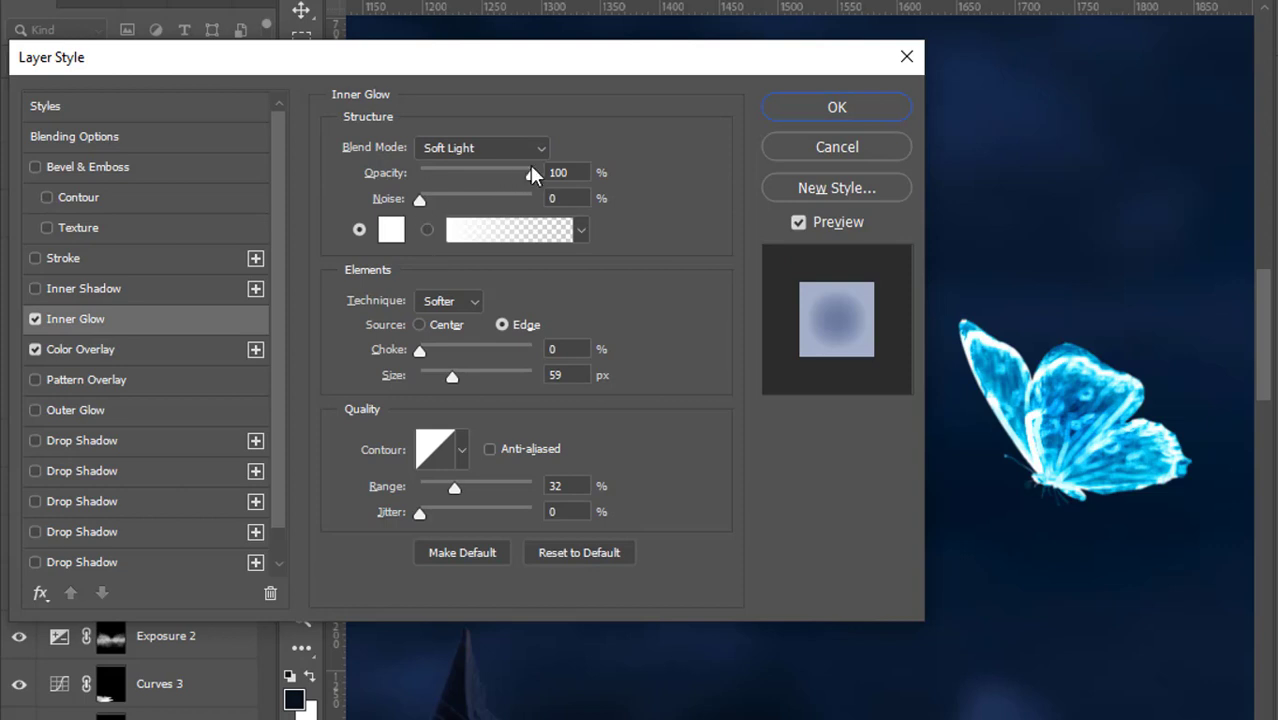
{"action": "left_click_drag", "start_coordinate": [483, 195], "coordinate": [467, 192]}
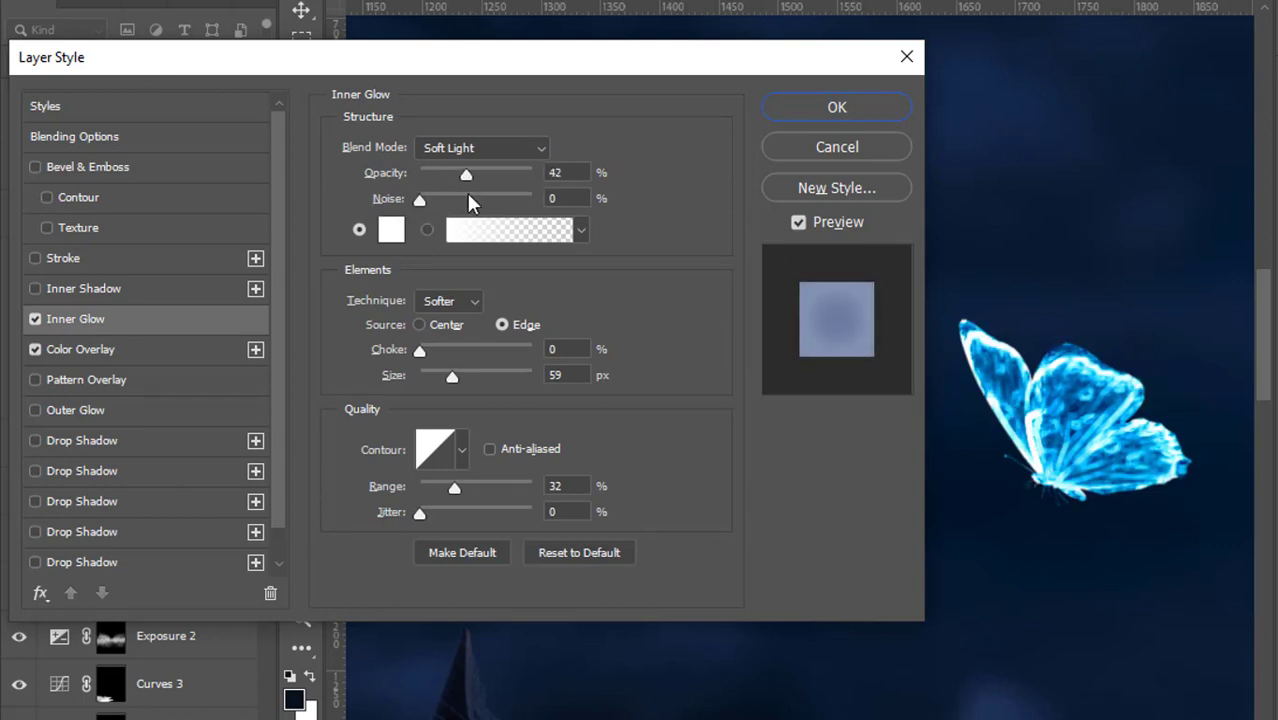
{"action": "mouse_move", "coordinate": [474, 368]}
{"action": "left_mouse_down"}
{"action": "mouse_move", "coordinate": [462, 356]}
{"action": "mouse_move", "coordinate": [453, 384]}
{"action": "left_mouse_up"}
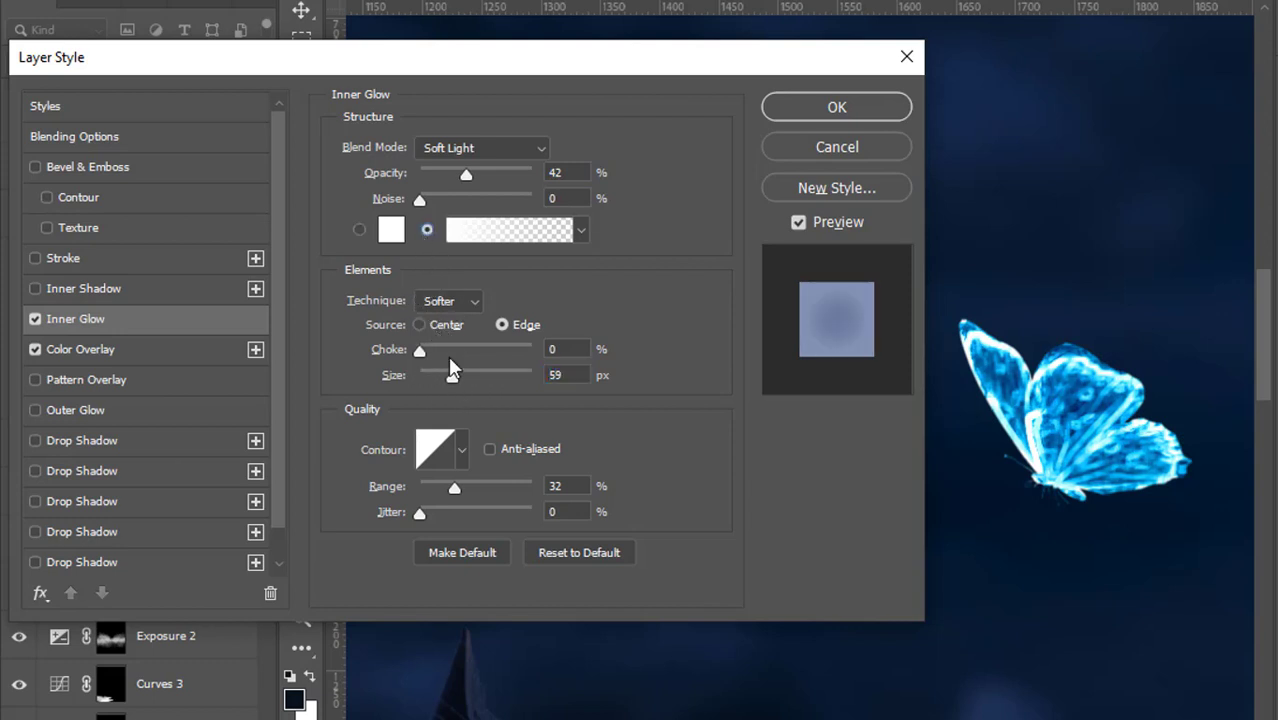
{"action": "mouse_move", "coordinate": [473, 376]}
{"action": "left_mouse_down"}
{"action": "mouse_move", "coordinate": [427, 373]}
{"action": "mouse_move", "coordinate": [441, 374]}
{"action": "left_mouse_up"}
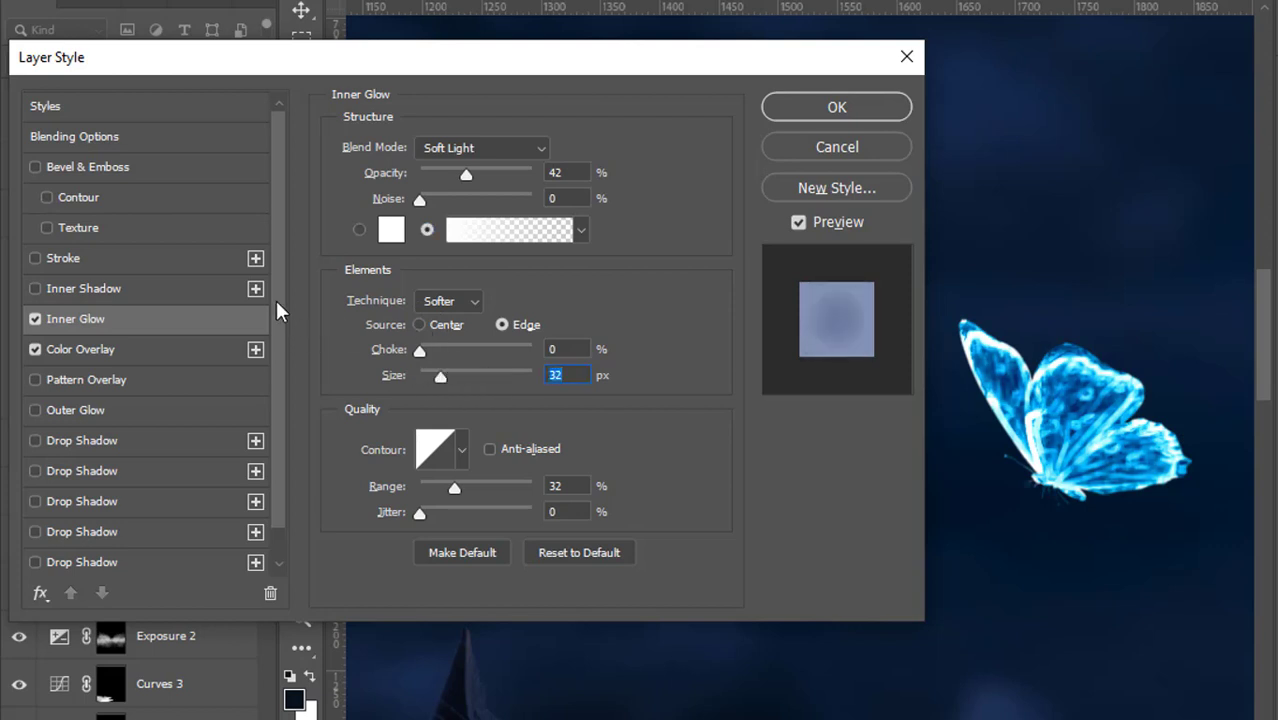
Enable a bright blue Outer Glow with 59 px size and 31% opacity.
{"action": "left_click", "coordinate": [85, 410]}
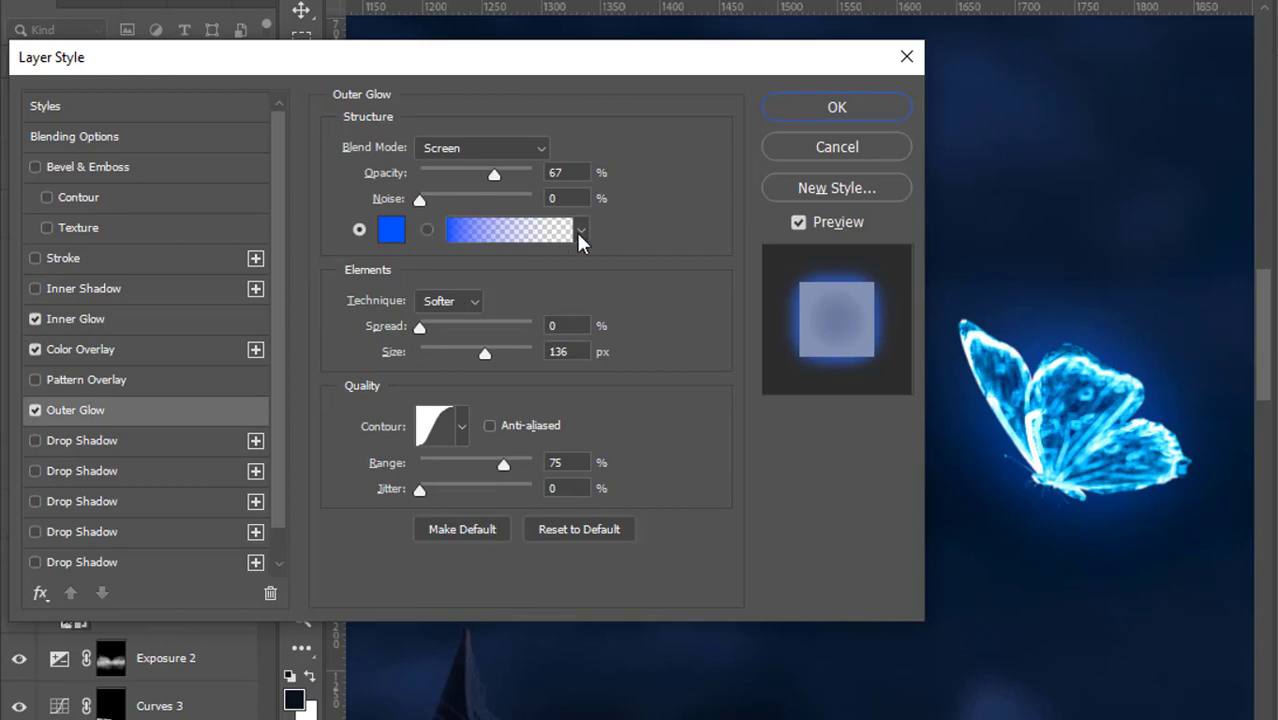
{"action": "left_click", "coordinate": [393, 230]}
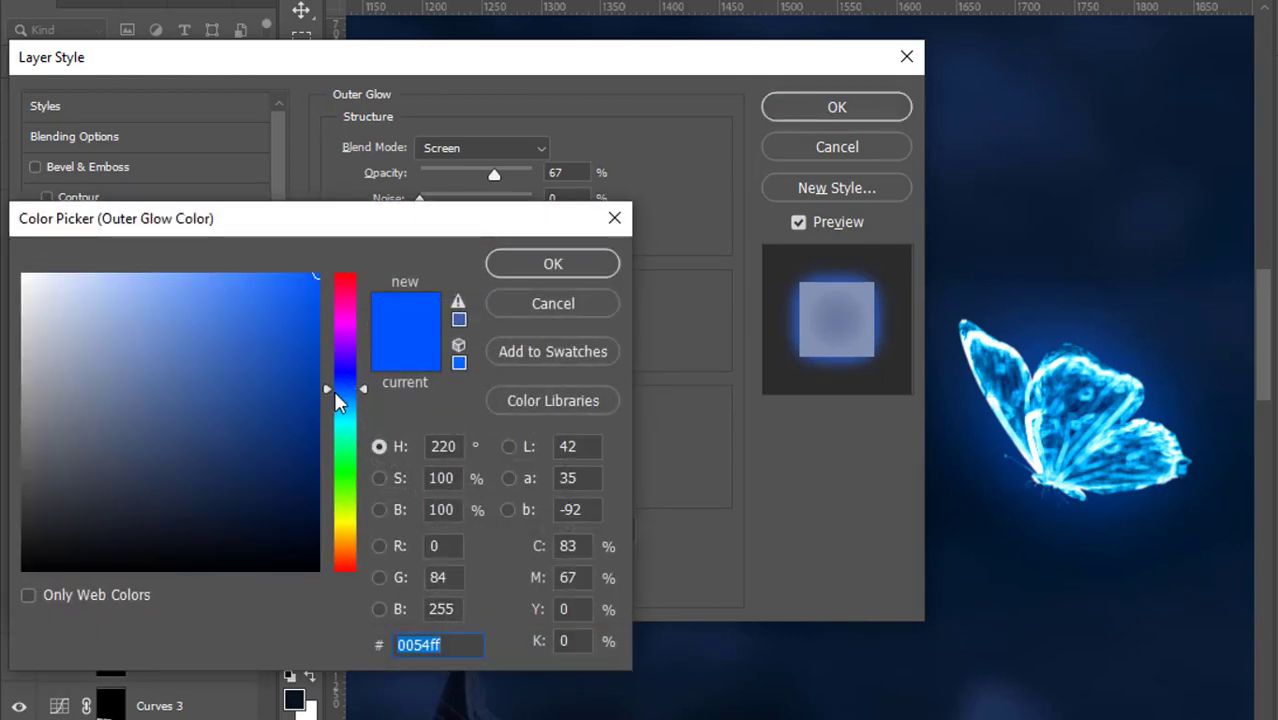
{"action": "left_click_drag", "start_coordinate": [333, 390], "coordinate": [343, 396]}
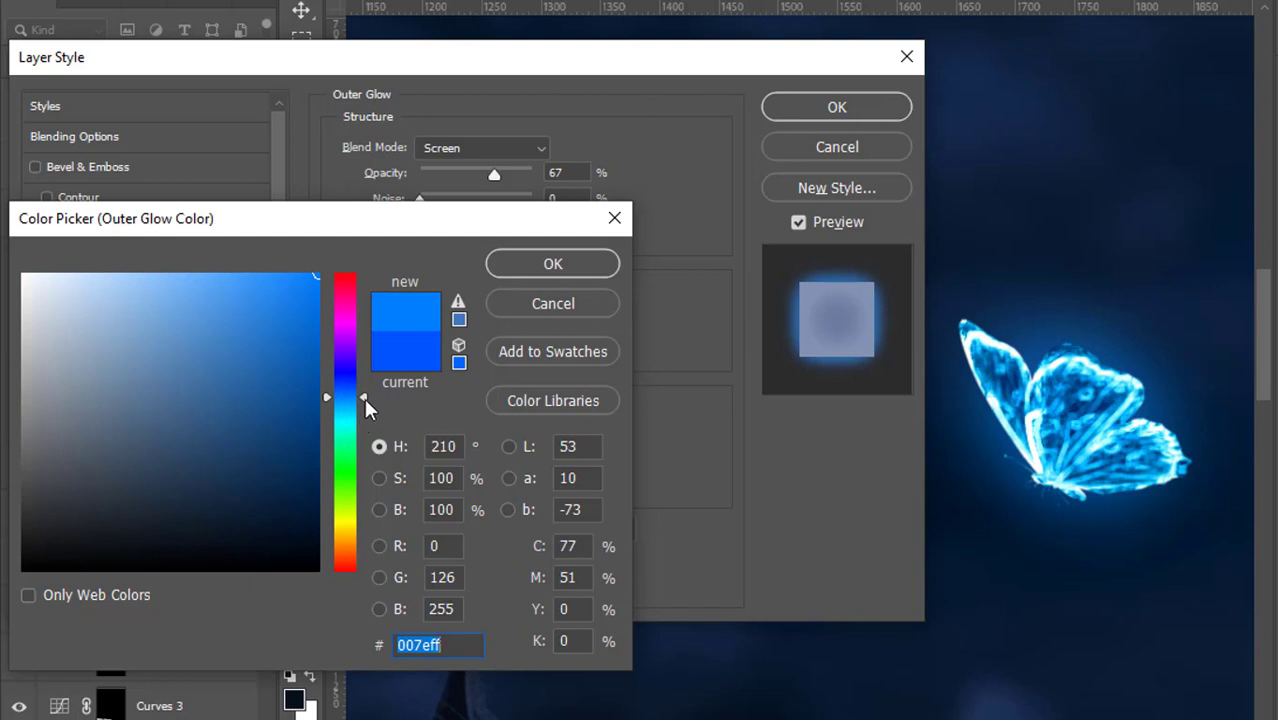
{"action": "mouse_move", "coordinate": [365, 400]}
{"action": "left_mouse_down"}
{"action": "mouse_move", "coordinate": [361, 418]}
{"action": "mouse_move", "coordinate": [362, 402]}
{"action": "left_mouse_up"}
{"action": "left_click", "coordinate": [527, 265]}
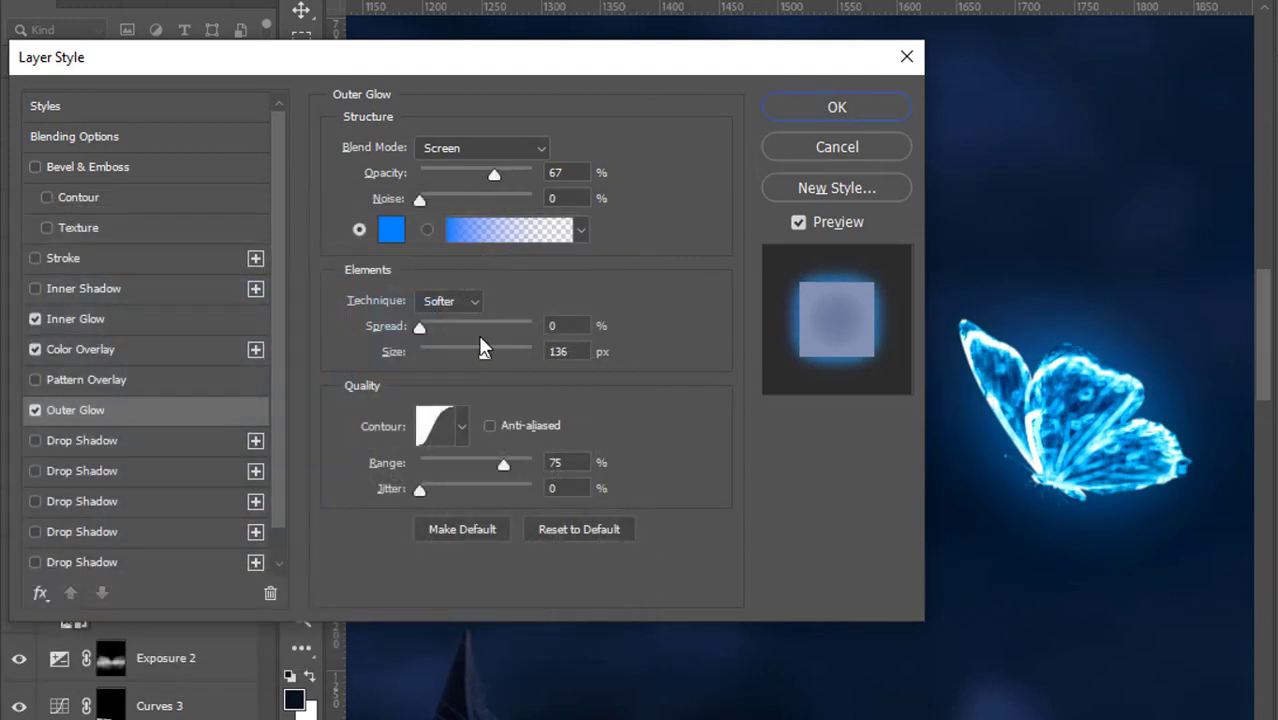
{"action": "mouse_move", "coordinate": [462, 354]}
{"action": "left_mouse_down"}
{"action": "mouse_move", "coordinate": [434, 350]}
{"action": "mouse_move", "coordinate": [453, 348]}
{"action": "left_mouse_up"}
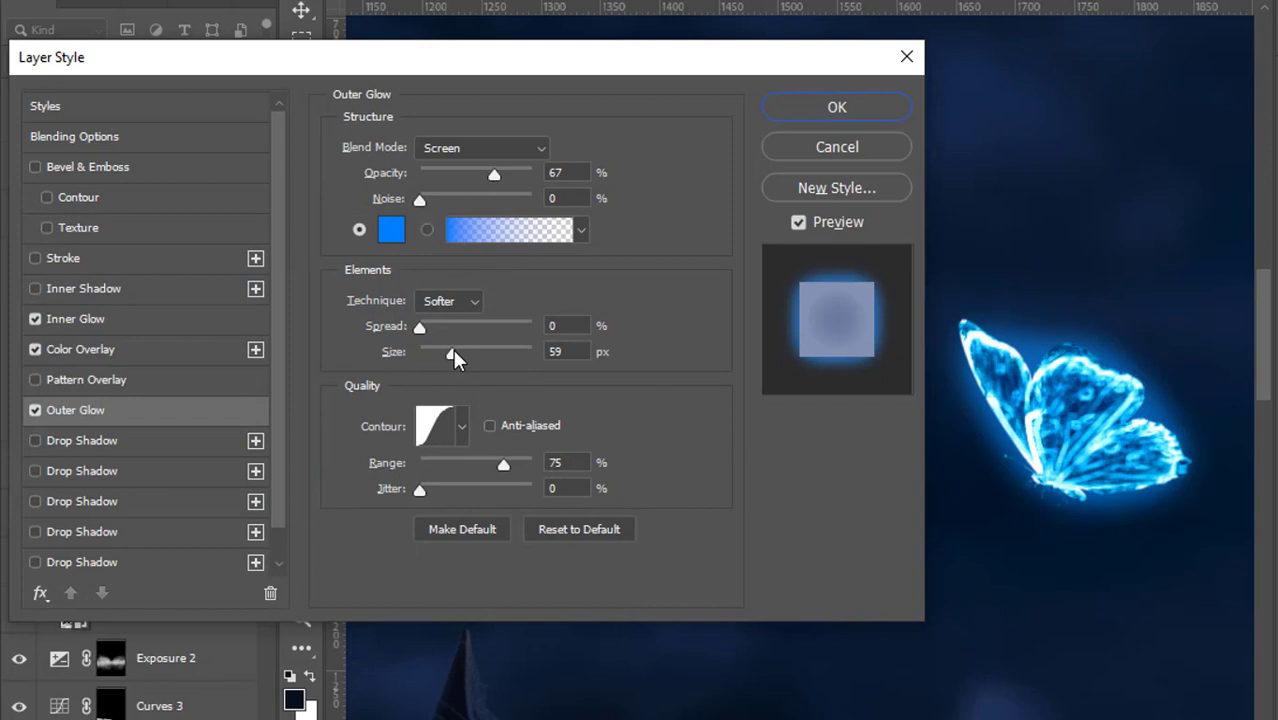
{"action": "mouse_move", "coordinate": [494, 176]}
{"action": "left_mouse_down"}
{"action": "mouse_move", "coordinate": [445, 176]}
{"action": "mouse_move", "coordinate": [461, 195]}
{"action": "left_mouse_up"}
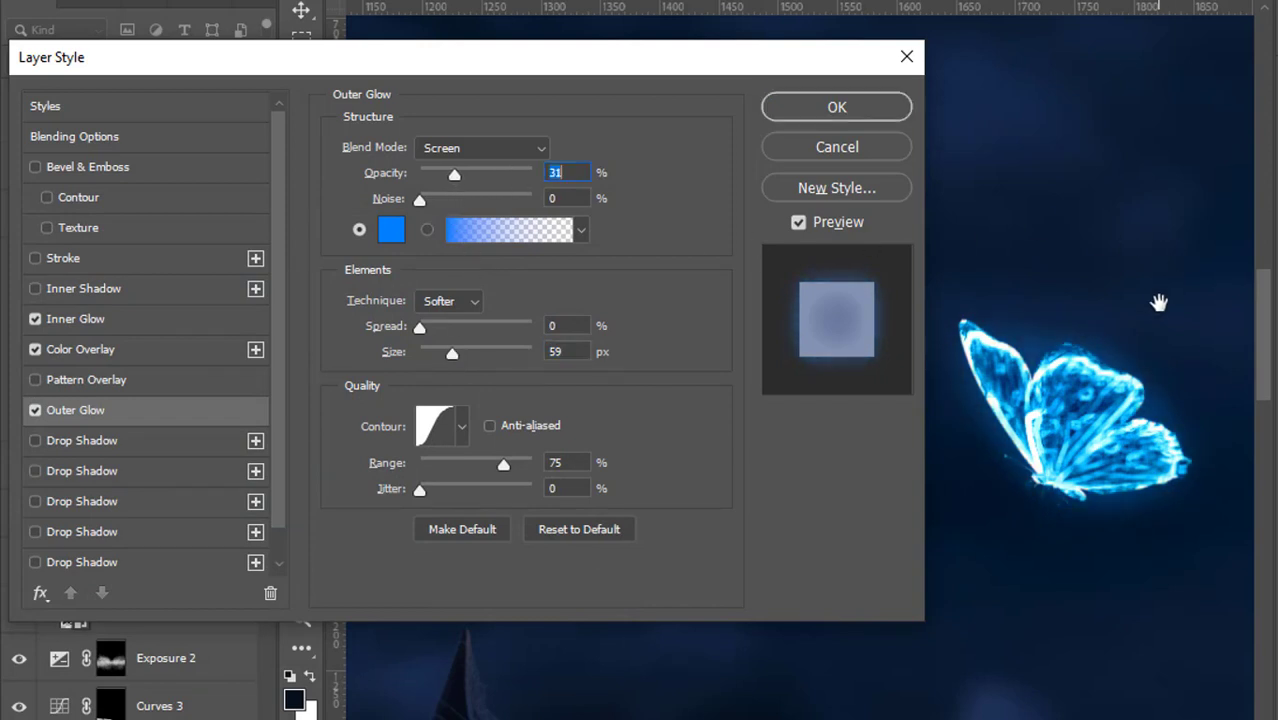
{"action": "left_click_drag", "start_coordinate": [1159, 302], "coordinate": [1122, 216]}
{"action": "mouse_move", "coordinate": [1170, 250]}
{"action": "left_mouse_down"}
{"action": "mouse_move", "coordinate": [1077, 249]}
{"action": "mouse_move", "coordinate": [1184, 245]}
{"action": "mouse_move", "coordinate": [1163, 258]}
{"action": "left_mouse_up"}
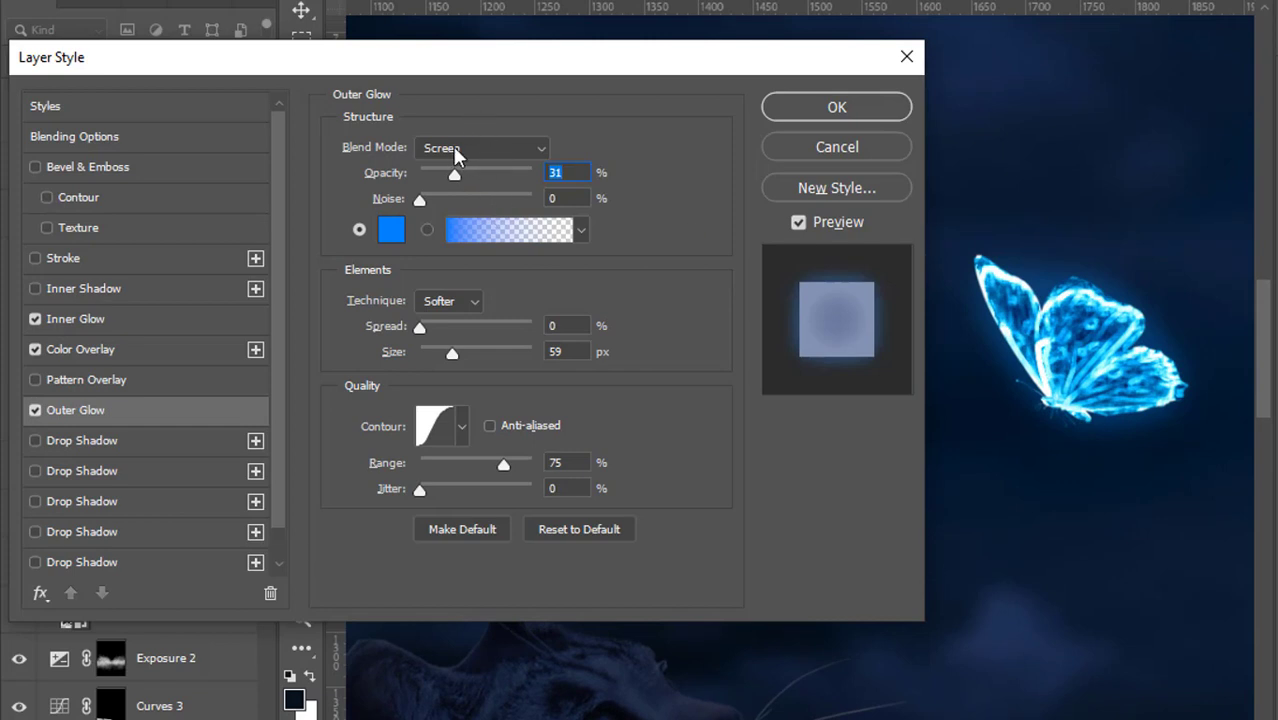
Set the Outer Glow to Linear Dodge (Add), 38% opacity and 87 px size.
{"action": "left_click_drag", "start_coordinate": [455, 174], "coordinate": [478, 176]}
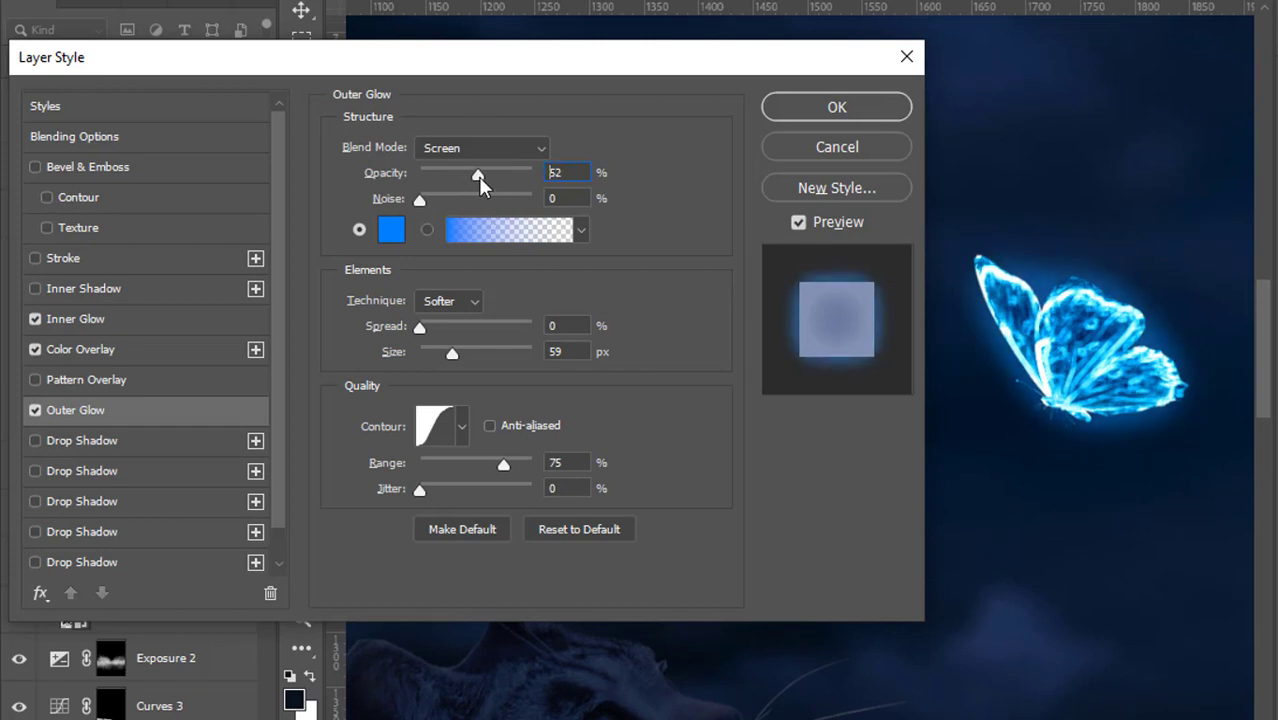
{"action": "left_click", "coordinate": [480, 148]}
{"action": "left_click", "coordinate": [447, 385]}
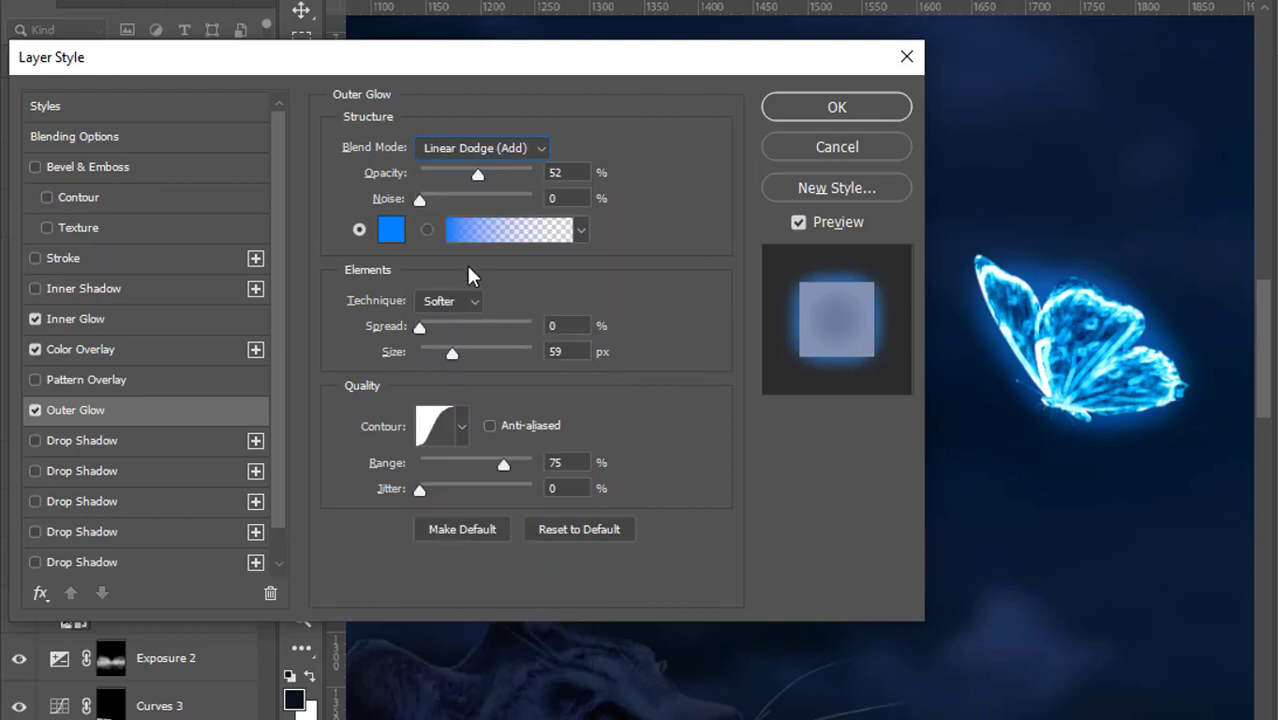
{"action": "mouse_move", "coordinate": [476, 172]}
{"action": "left_mouse_down"}
{"action": "mouse_move", "coordinate": [527, 175]}
{"action": "mouse_move", "coordinate": [480, 175]}
{"action": "left_mouse_up"}
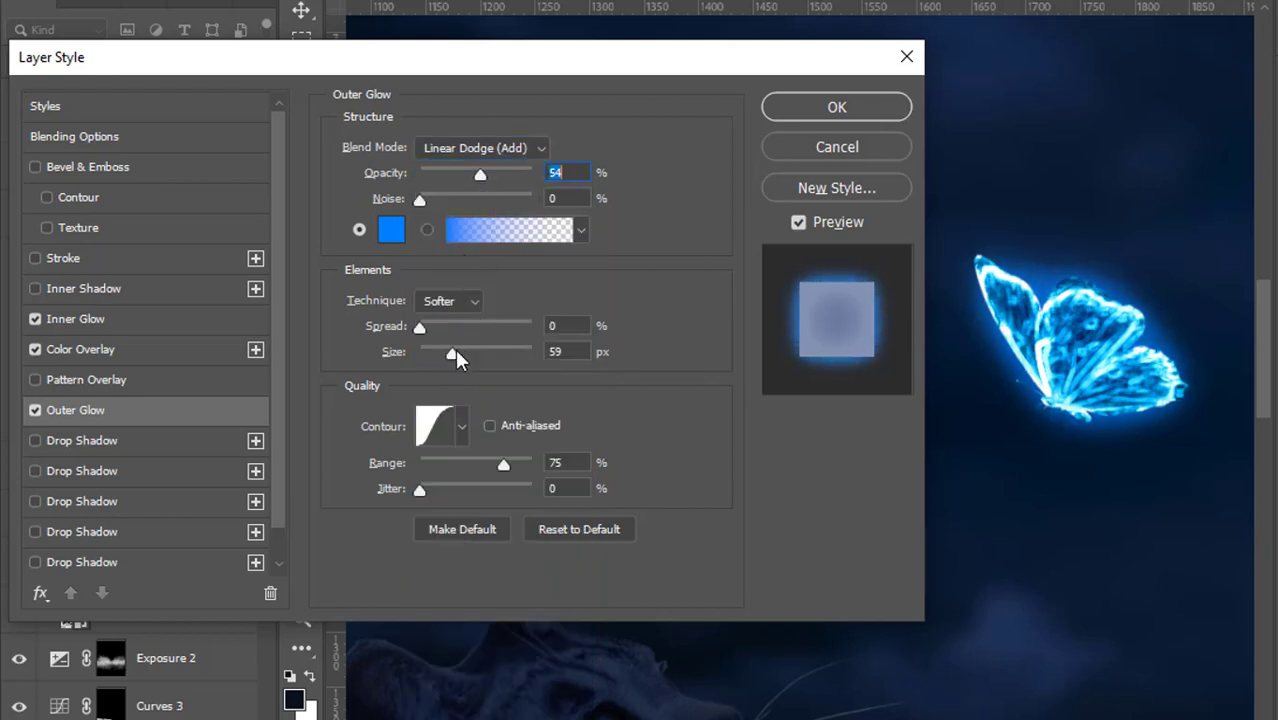
{"action": "left_click_drag", "start_coordinate": [452, 353], "coordinate": [485, 353]}
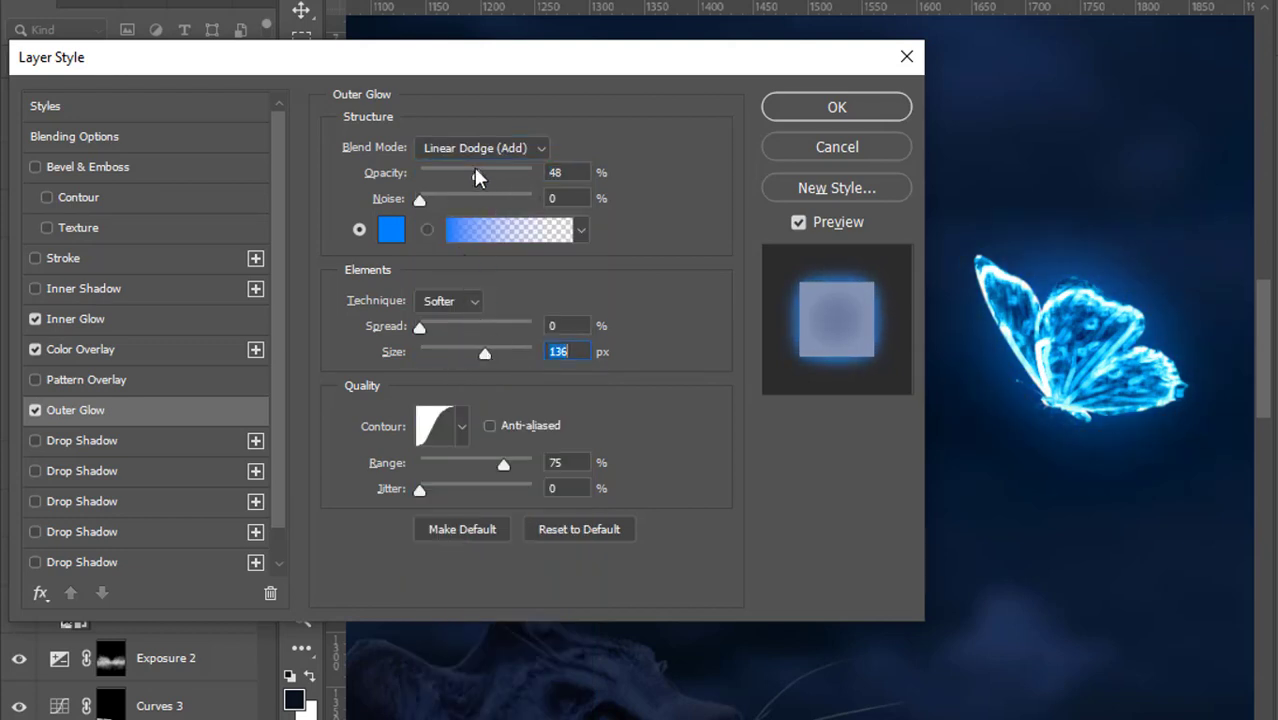
{"action": "left_click_drag", "start_coordinate": [475, 172], "coordinate": [462, 174]}
{"action": "left_click_drag", "start_coordinate": [485, 353], "coordinate": [464, 352]}
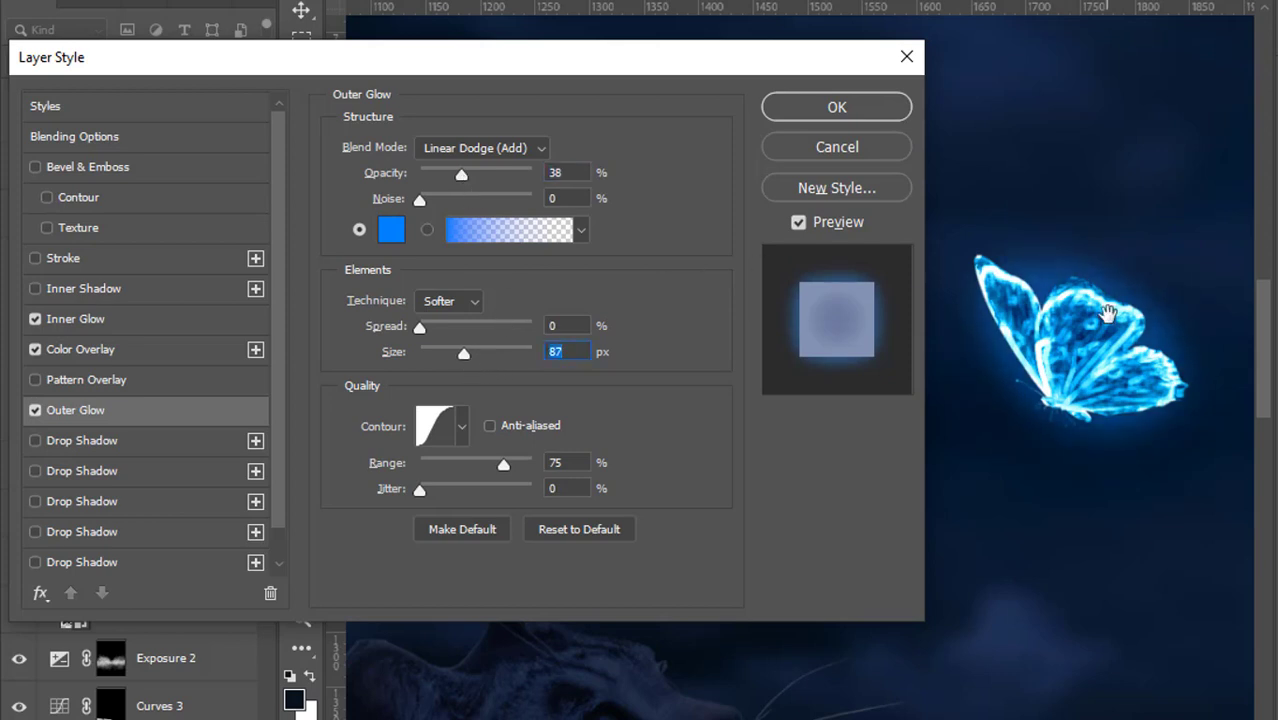
Review the glow's colour, Softer technique, range and contour presets, keeping the blue colour.
{"action": "left_click", "coordinate": [427, 230]}
{"action": "left_click", "coordinate": [390, 242]}
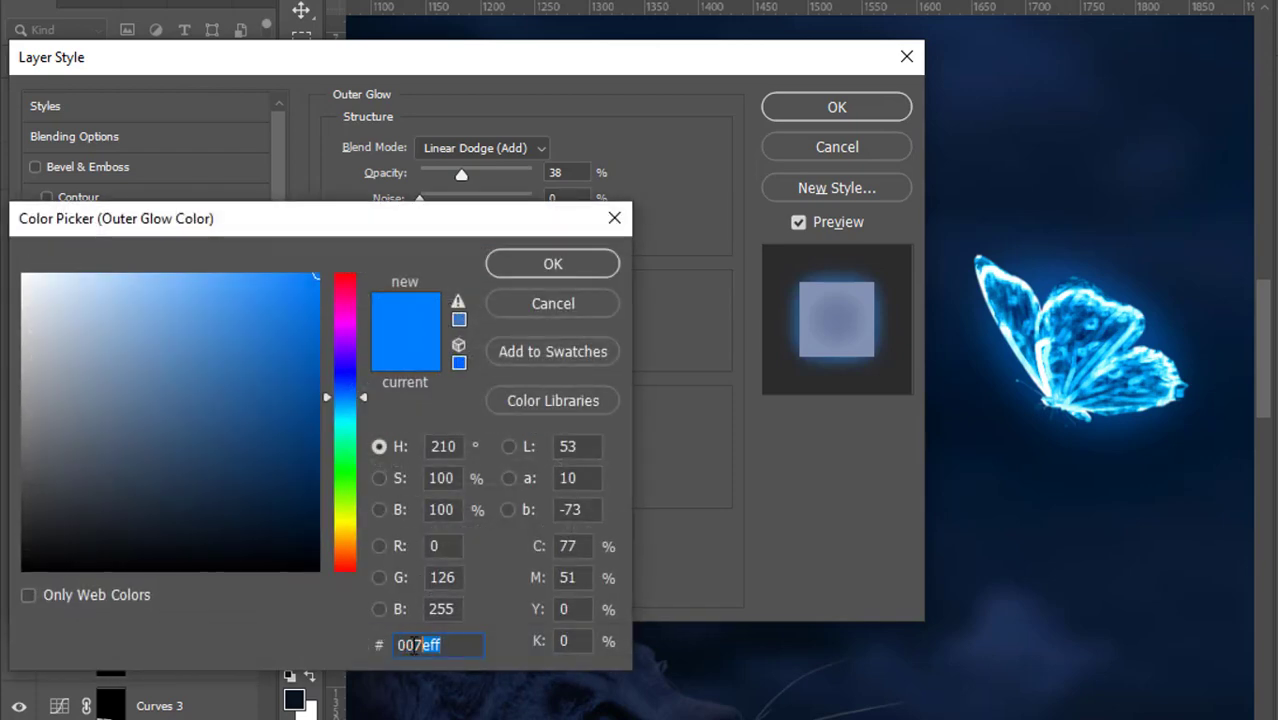
{"action": "left_click", "coordinate": [543, 271]}
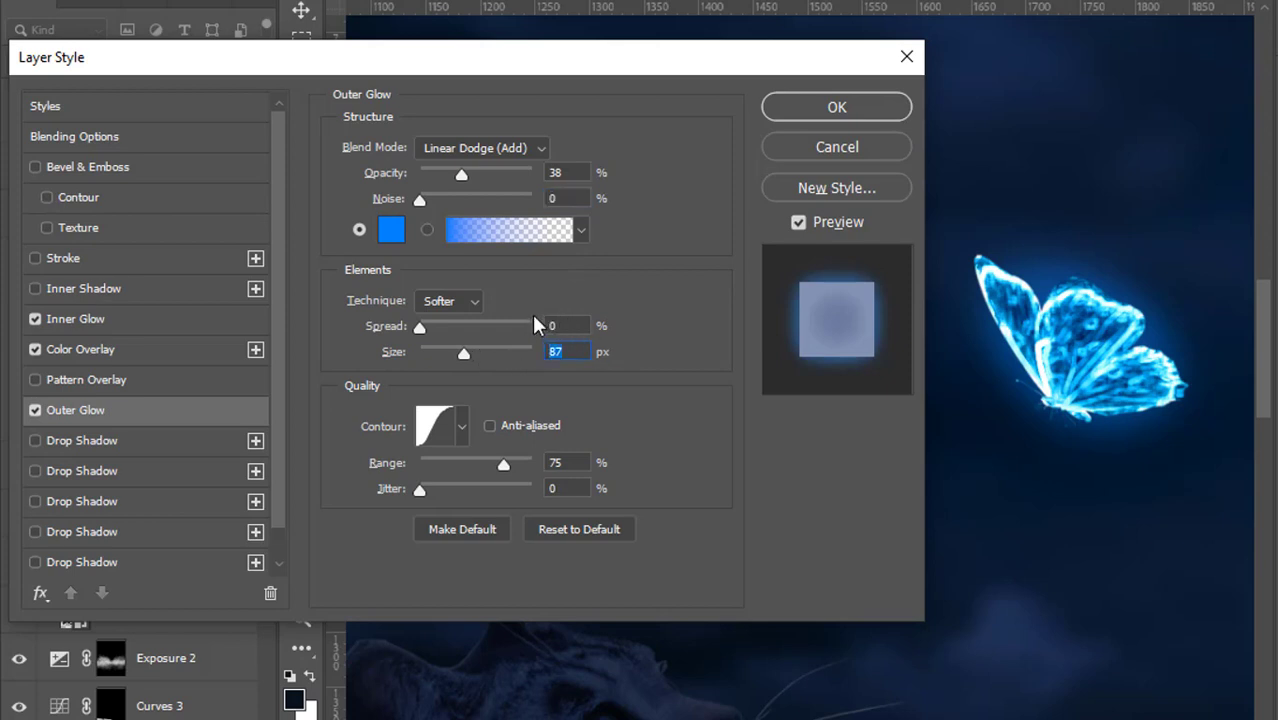
{"action": "left_click", "coordinate": [481, 298]}
{"action": "left_click", "coordinate": [461, 318]}
{"action": "left_click", "coordinate": [572, 457]}
{"action": "mouse_move", "coordinate": [497, 463]}
{"action": "left_mouse_down"}
{"action": "mouse_move", "coordinate": [480, 464]}
{"action": "mouse_move", "coordinate": [527, 467]}
{"action": "left_mouse_up"}
{"action": "left_click", "coordinate": [460, 427]}
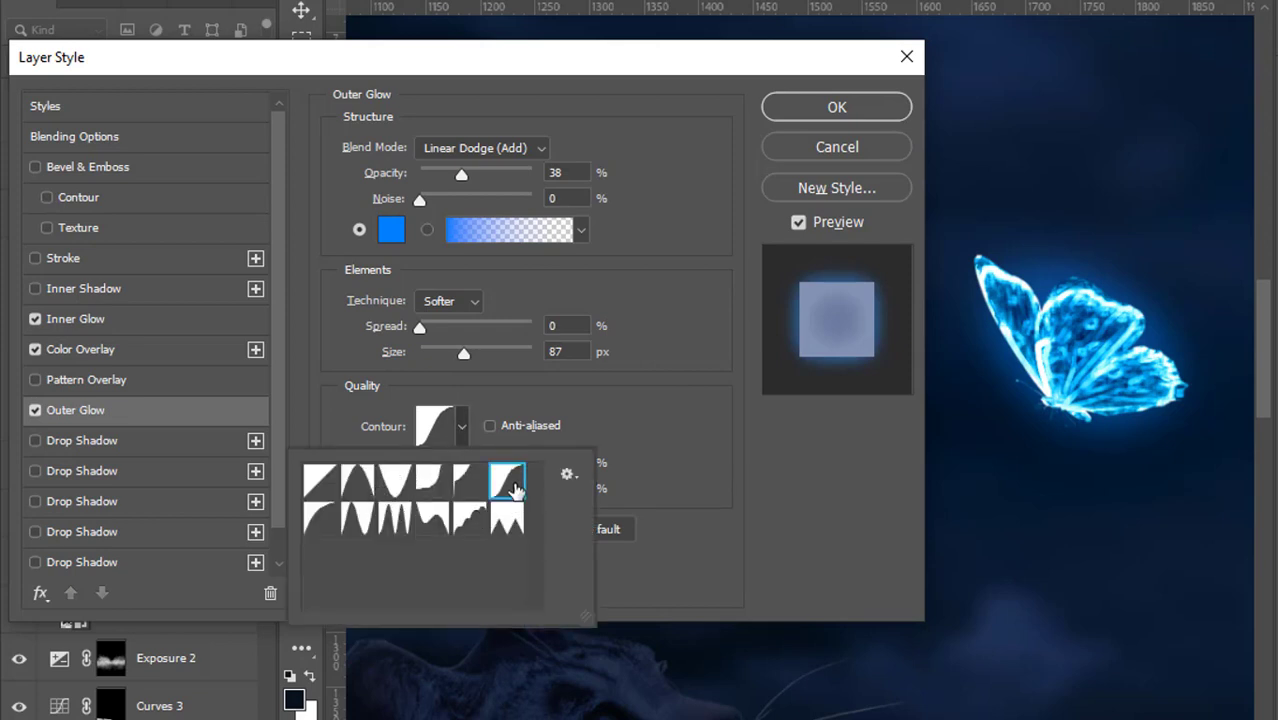
{"action": "left_click", "coordinate": [764, 480]}
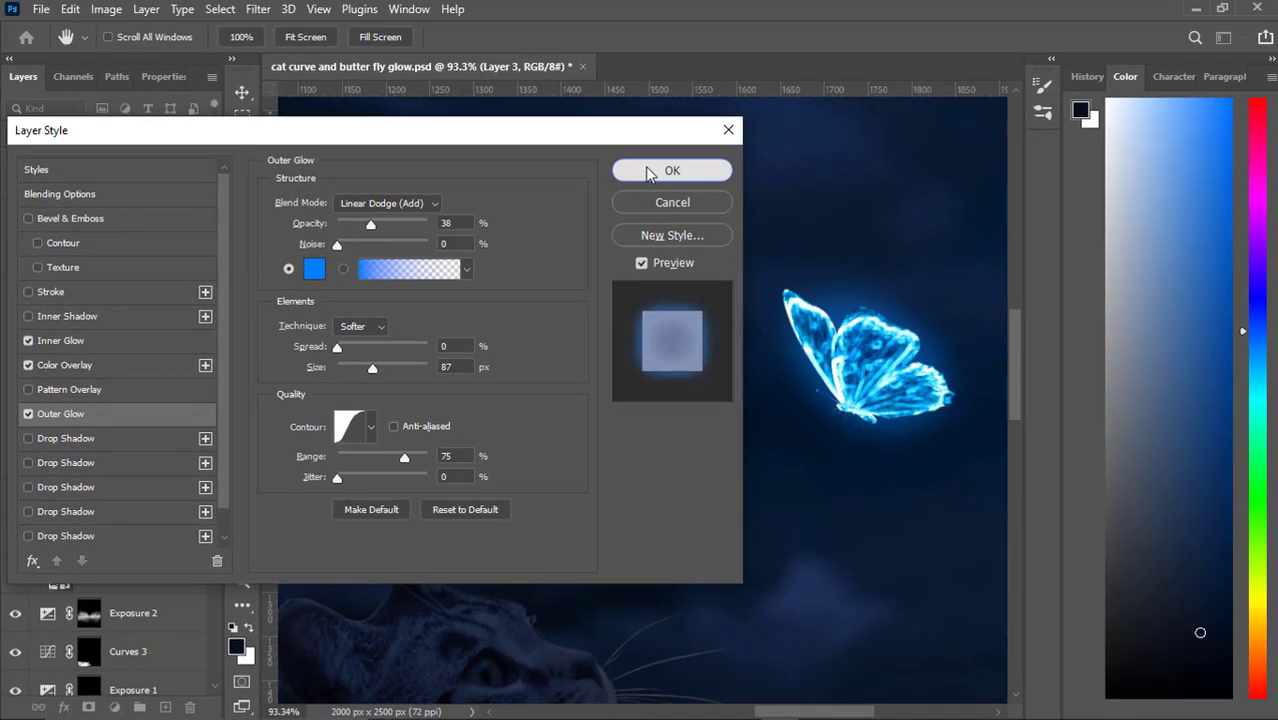
Confirm the butterfly's glow styles, then select Hue/Saturation 1 to add a new fill layer.
{"action": "left_click", "coordinate": [665, 171]}
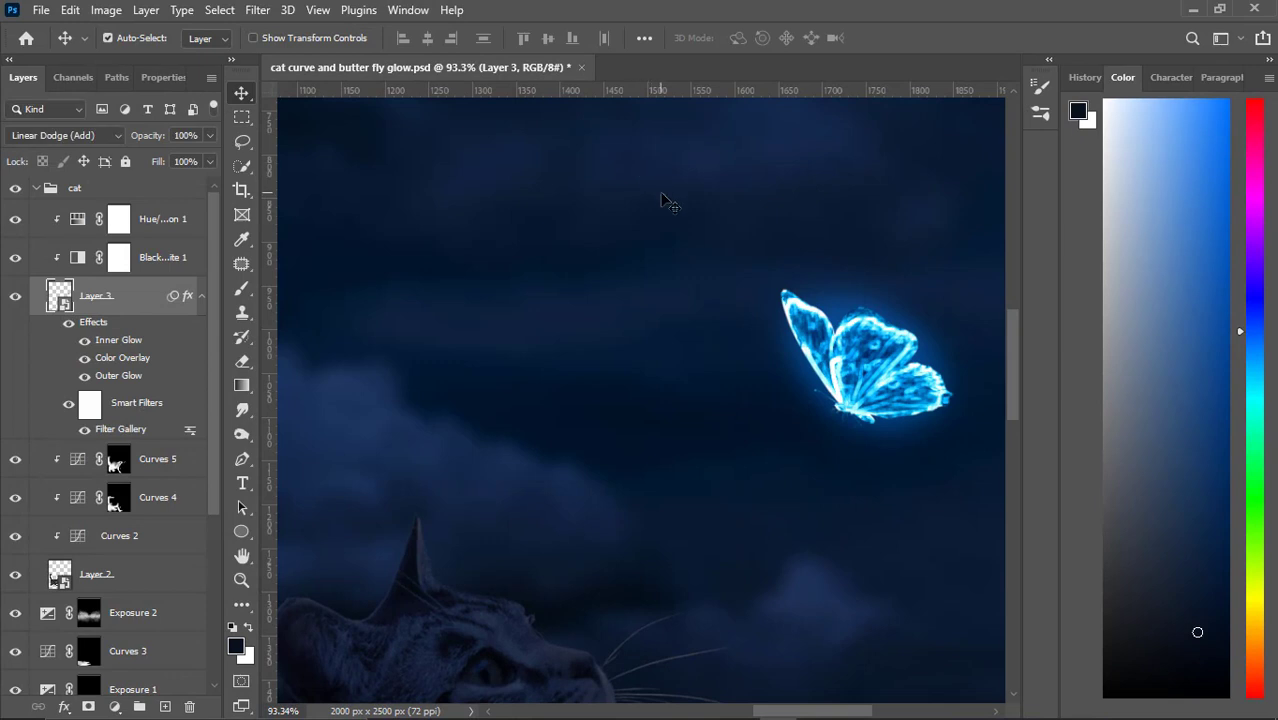
{"action": "key", "text": "ctrl+0"}
{"action": "scroll", "coordinate": [878, 352], "scroll_direction": "up", "scroll_amount": 3}
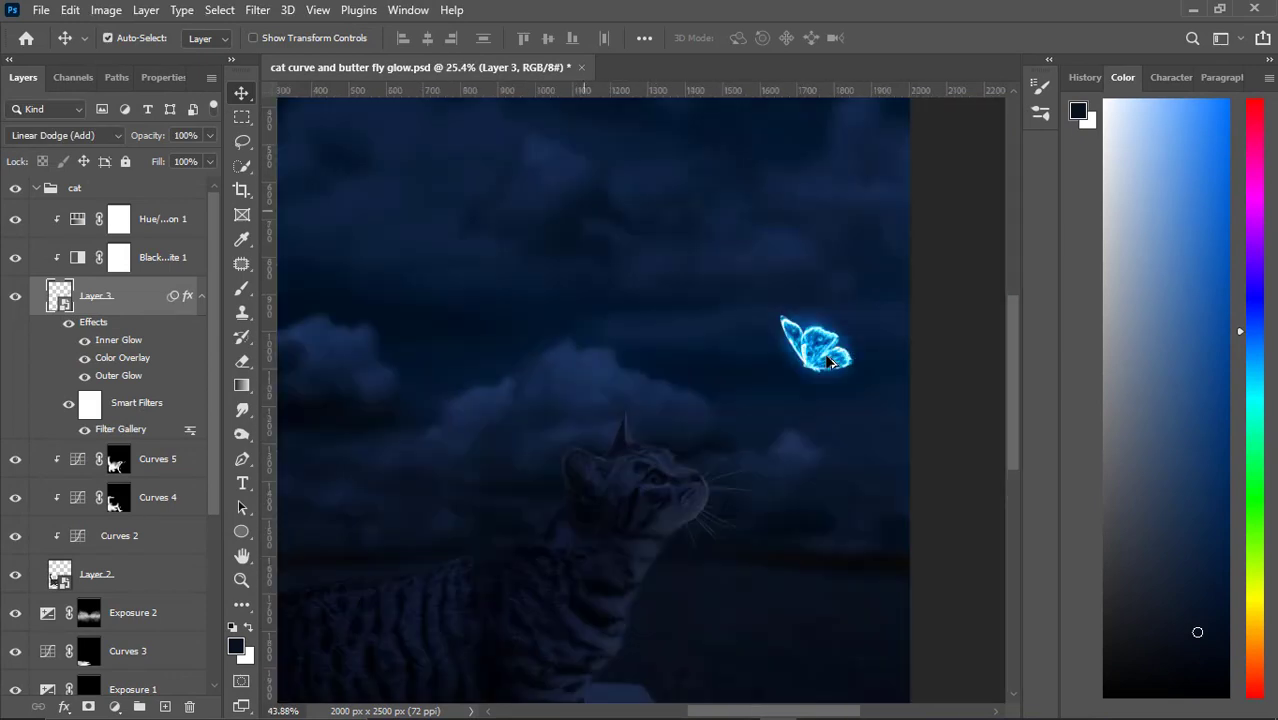
{"action": "scroll", "coordinate": [828, 360], "scroll_direction": "up", "scroll_amount": 2}
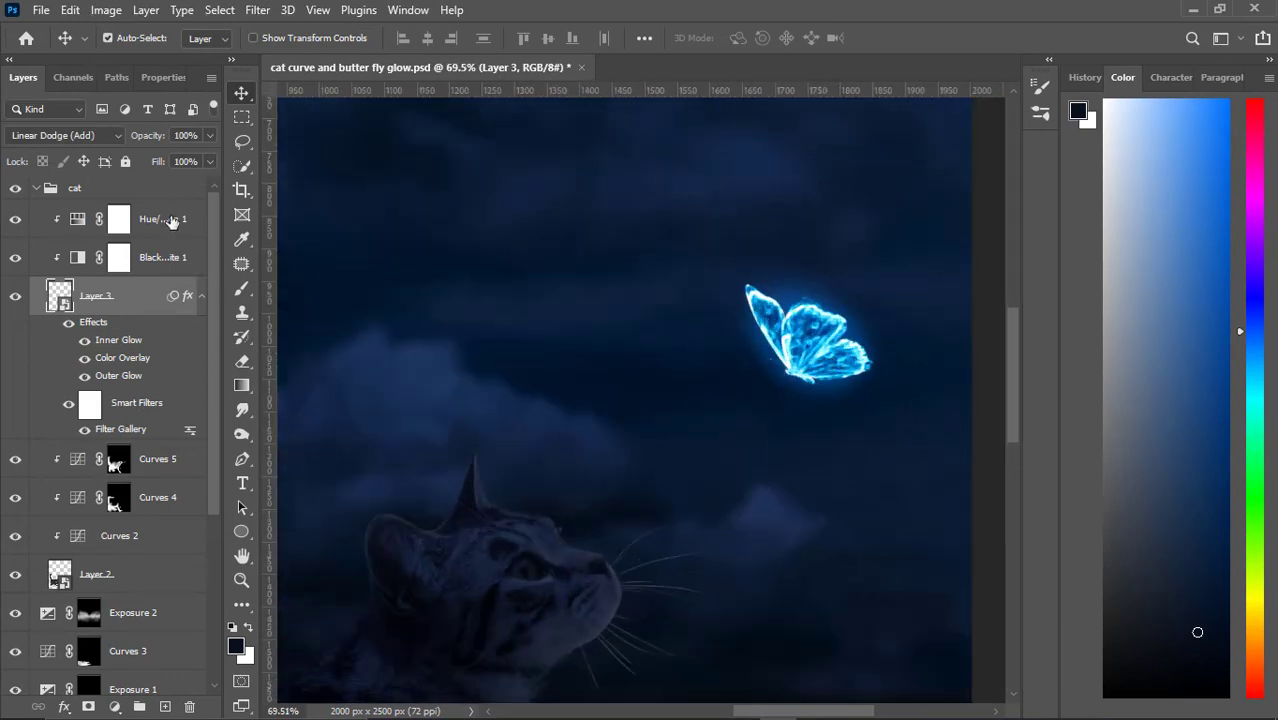
{"action": "left_click", "coordinate": [168, 221]}
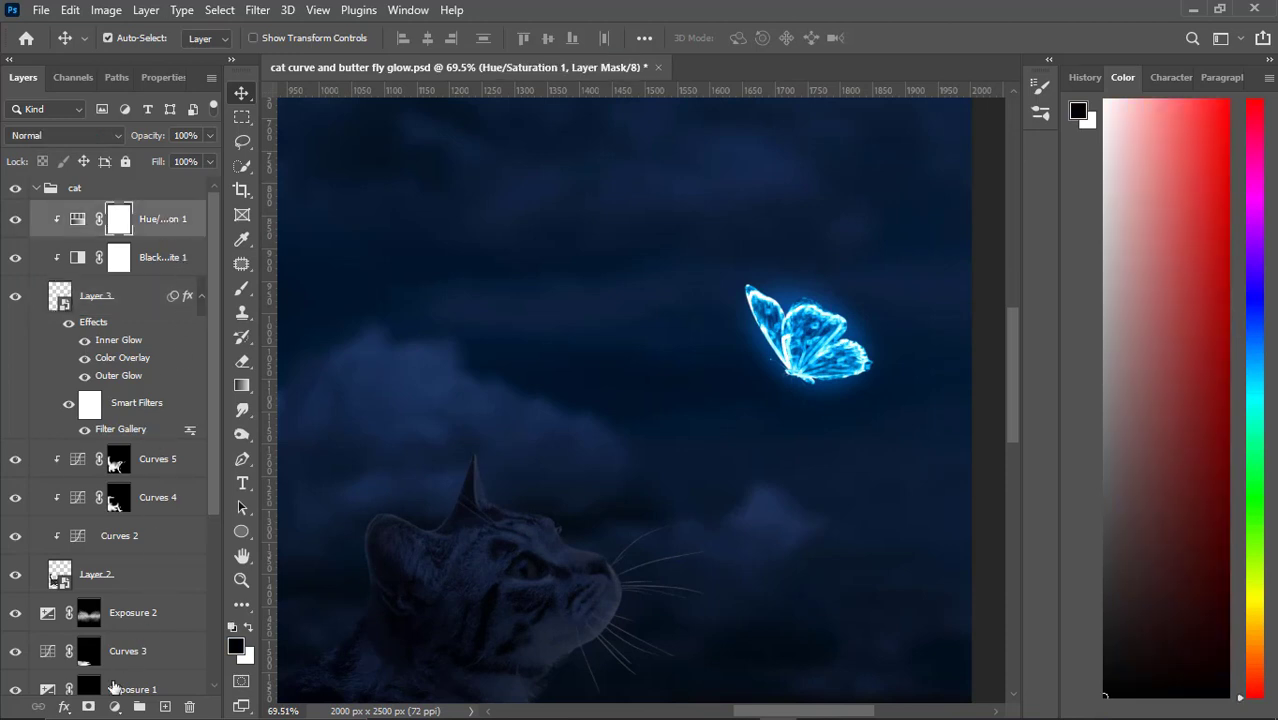
{"action": "left_click", "coordinate": [113, 703]}
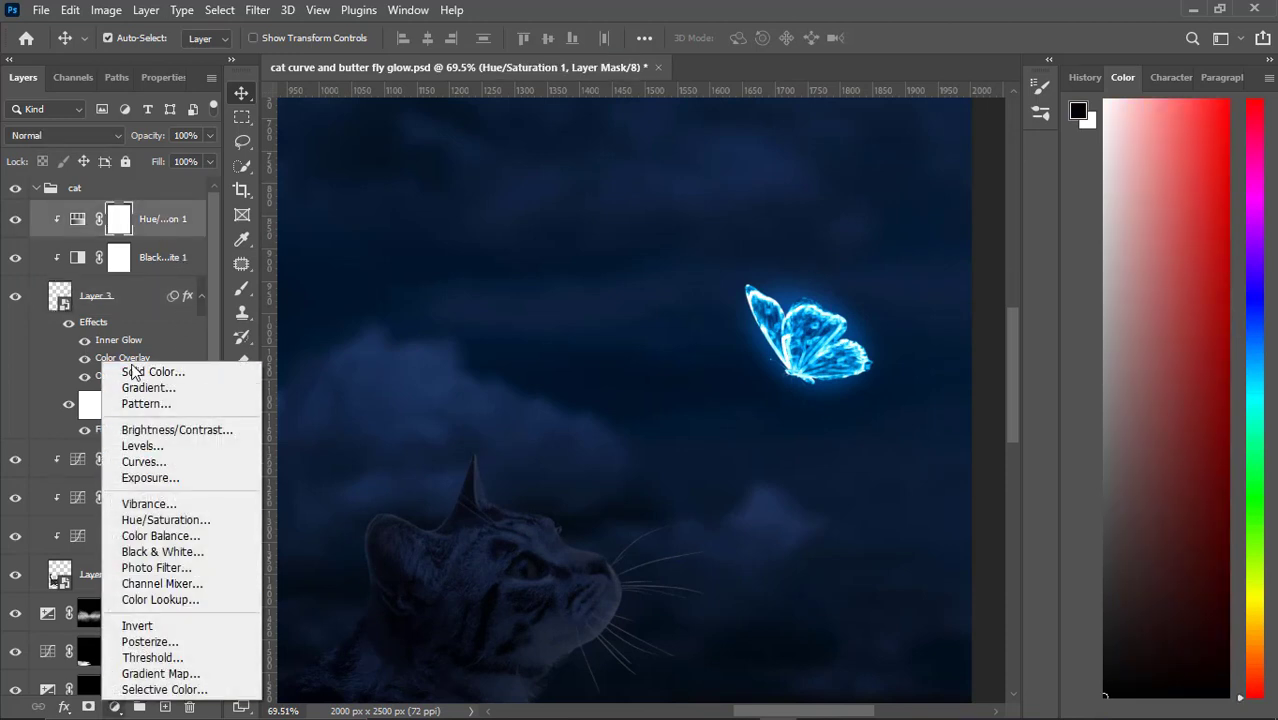
Add a blue #008aff Color Fill layer blended with Linear Dodge (Add).
{"action": "left_click", "coordinate": [143, 374]}
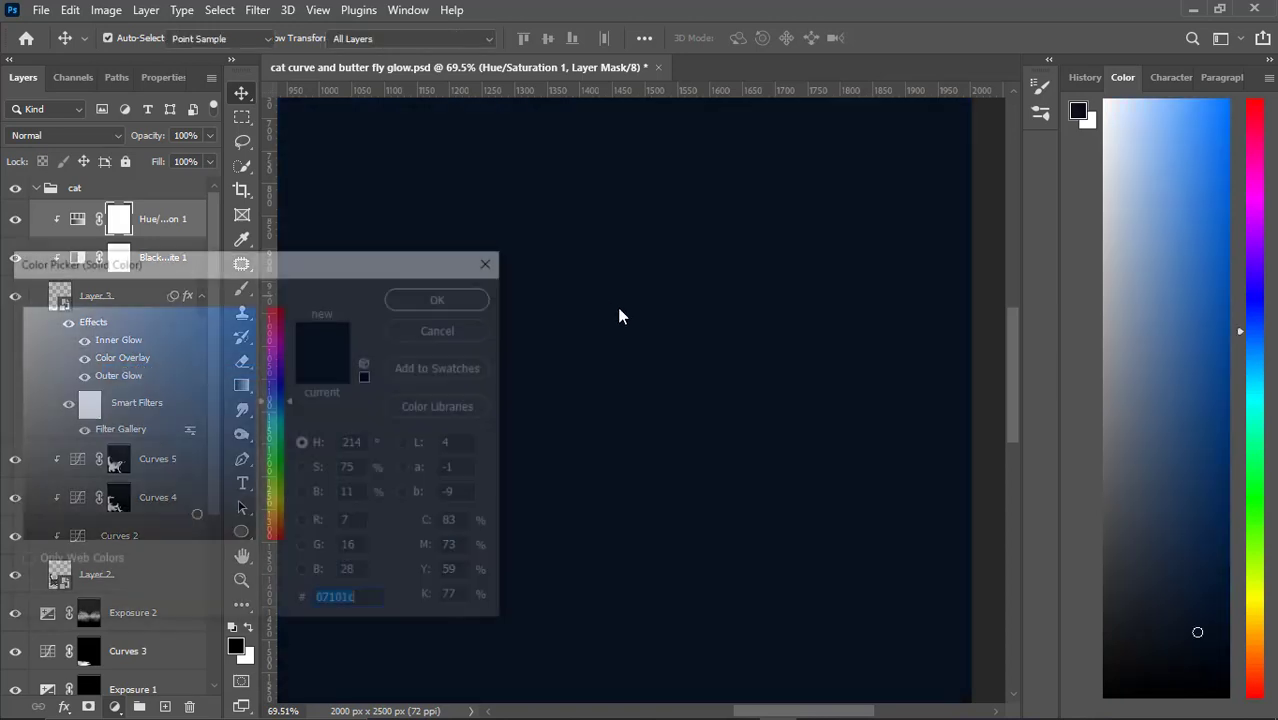
{"action": "left_click_drag", "start_coordinate": [222, 362], "coordinate": [321, 327]}
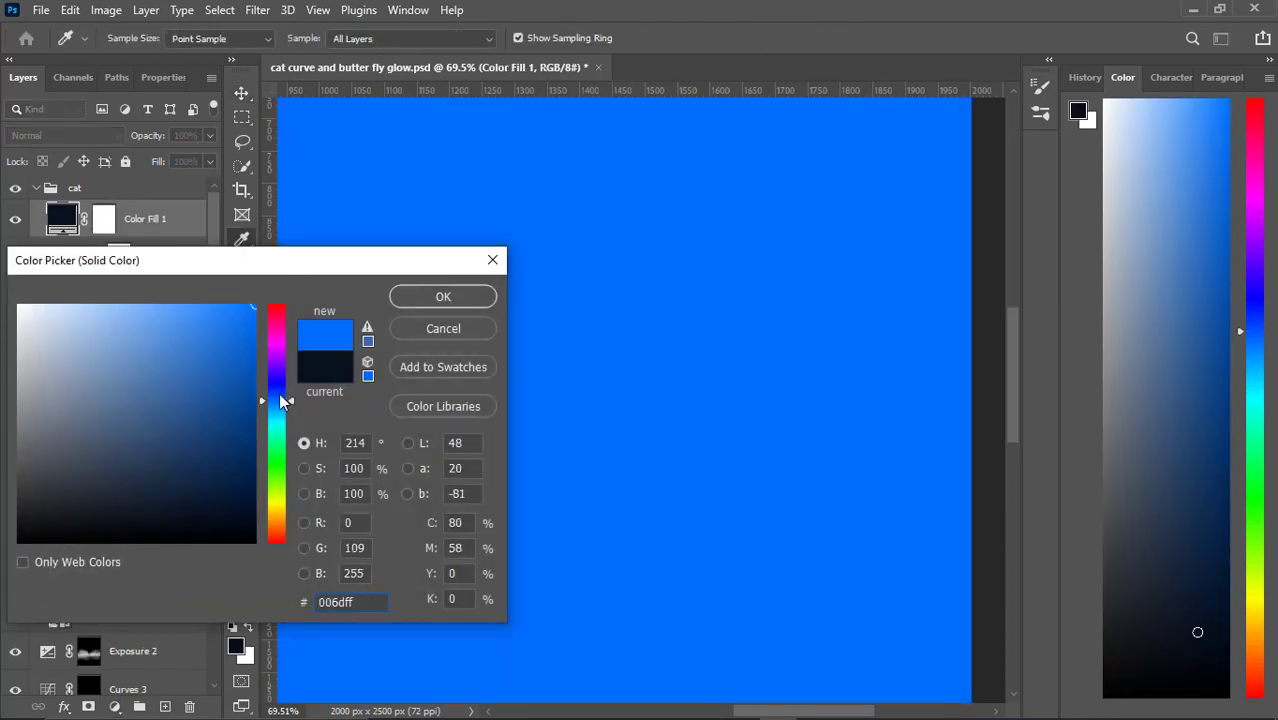
{"action": "left_click_drag", "start_coordinate": [279, 394], "coordinate": [276, 396]}
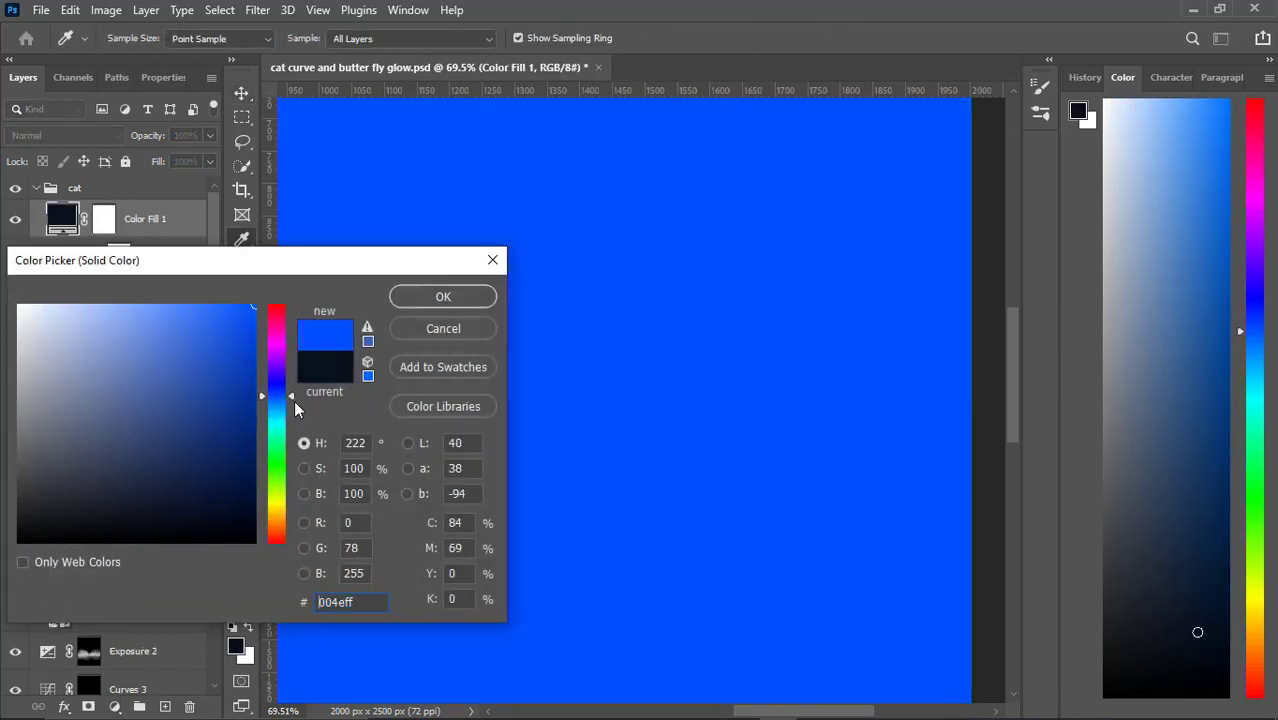
{"action": "left_click", "coordinate": [278, 392]}
{"action": "left_click", "coordinate": [441, 297]}
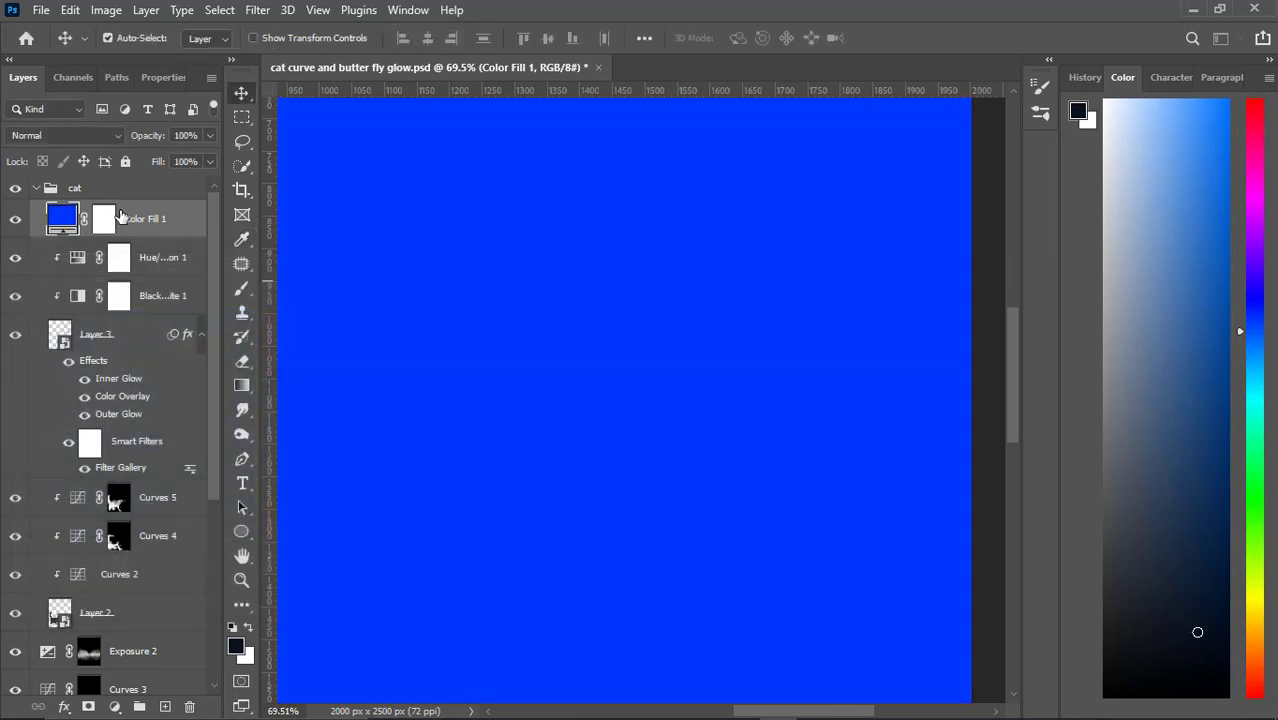
{"action": "left_click", "coordinate": [52, 135]}
{"action": "left_click", "coordinate": [60, 310]}
{"action": "double_click", "coordinate": [62, 218]}
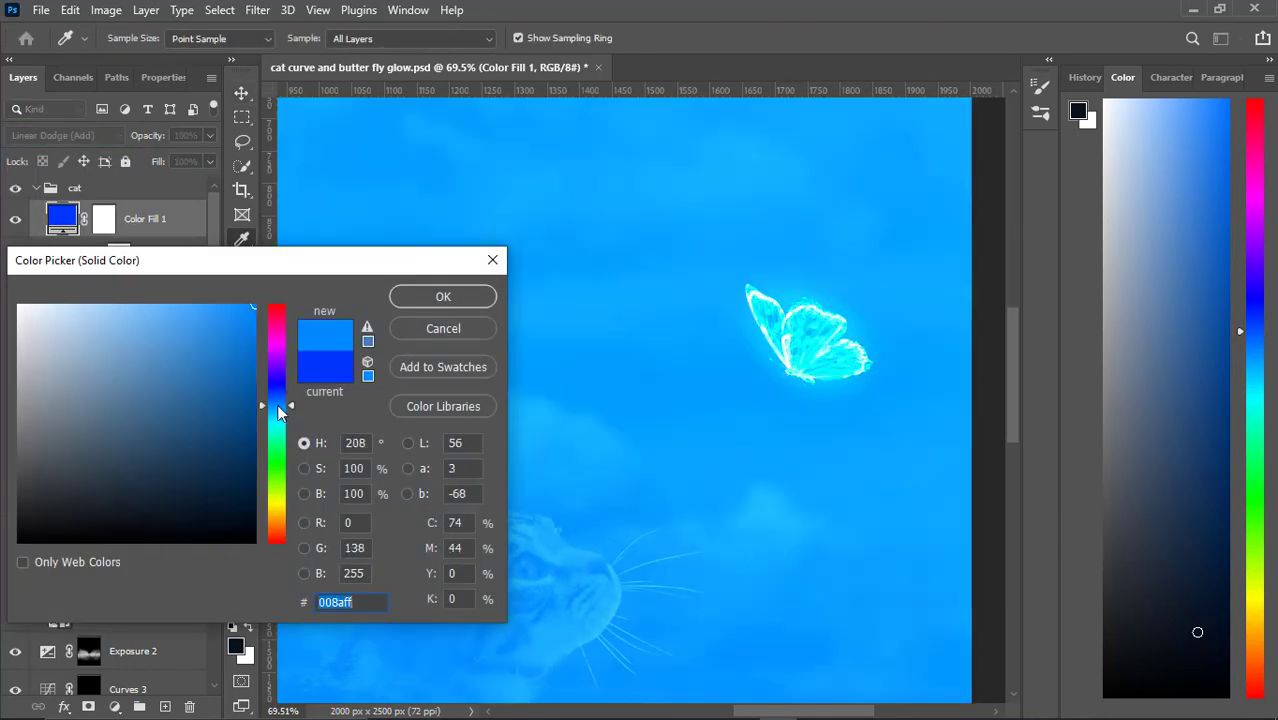
{"action": "left_click", "coordinate": [442, 294]}
Split the Underlying Layer Blend If slider so the fill lights only brighter areas.
{"action": "right_click", "coordinate": [150, 218]}
{"action": "left_click", "coordinate": [227, 33]}
{"action": "left_click_drag", "start_coordinate": [366, 496], "coordinate": [342, 500]}
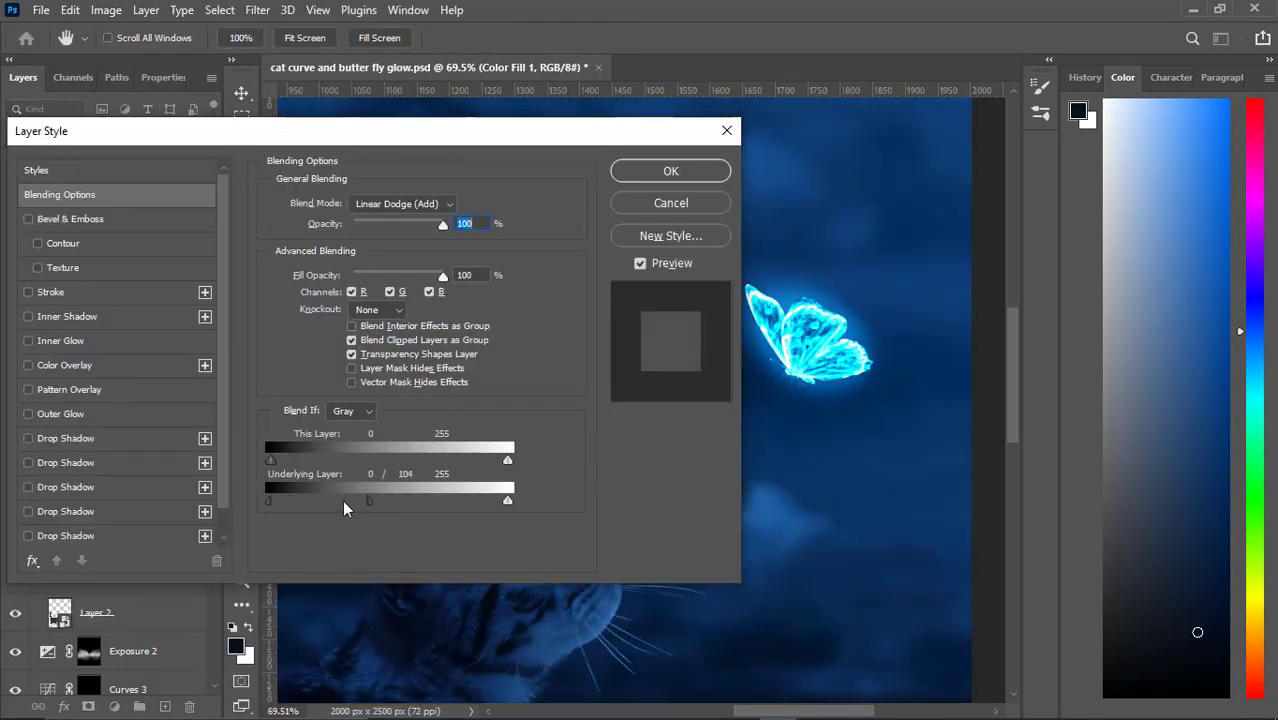
{"action": "left_click", "coordinate": [676, 168]}
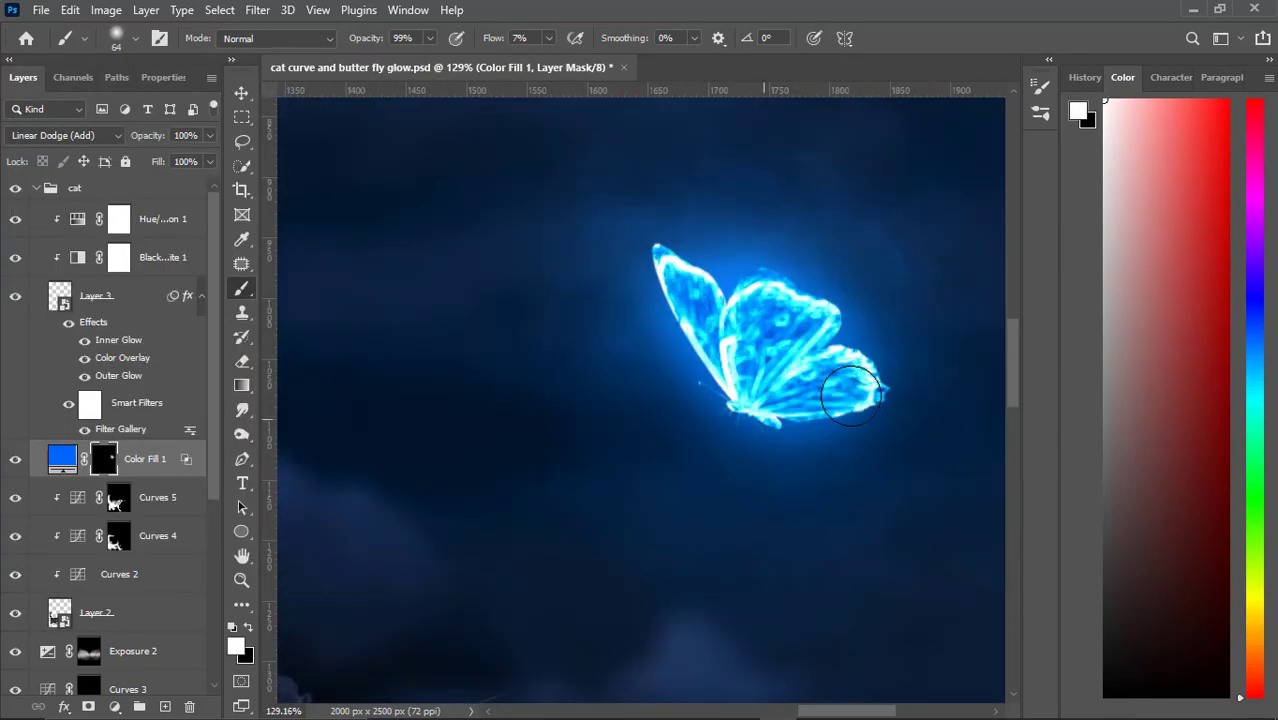
Add a light-blue Solid Color fill layer, Color Fill 2, and confirm its blending options.
{"action": "left_click", "coordinate": [114, 707]}
{"action": "left_click", "coordinate": [130, 370]}
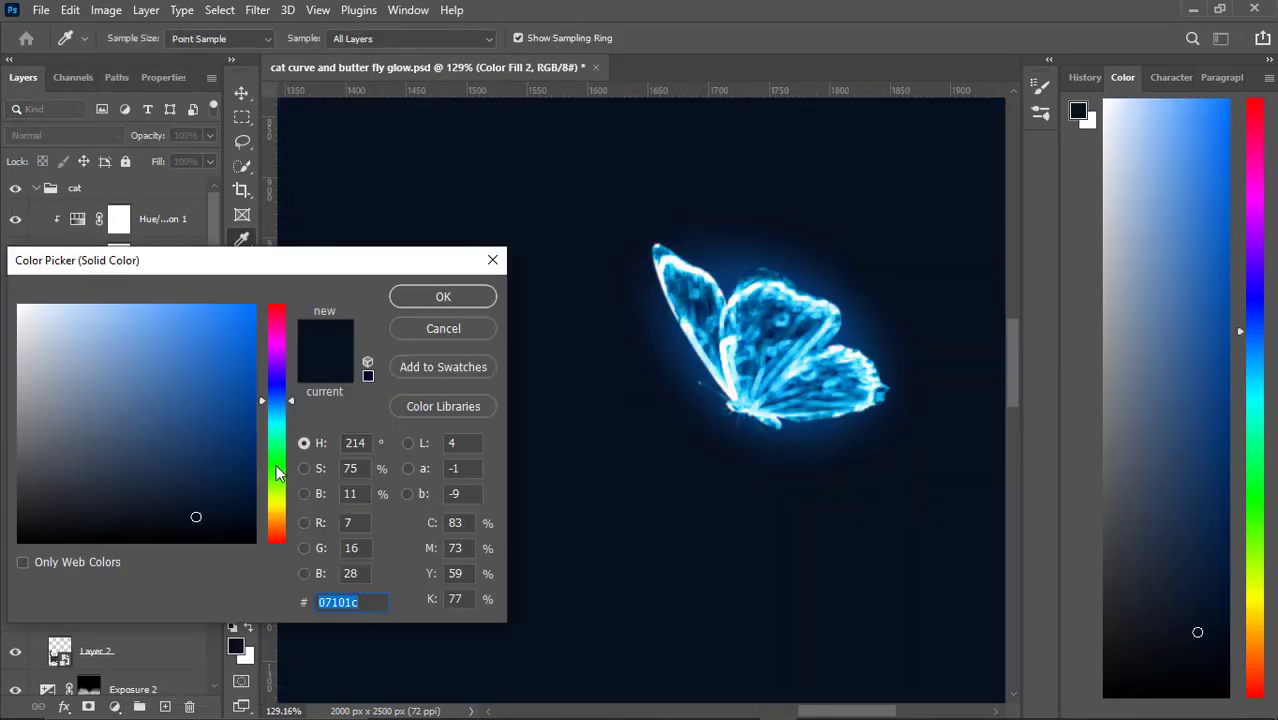
{"action": "left_click_drag", "start_coordinate": [170, 330], "coordinate": [184, 276]}
{"action": "left_click", "coordinate": [443, 296]}
{"action": "double_click", "coordinate": [175, 459]}
{"action": "left_click", "coordinate": [1201, 168]}
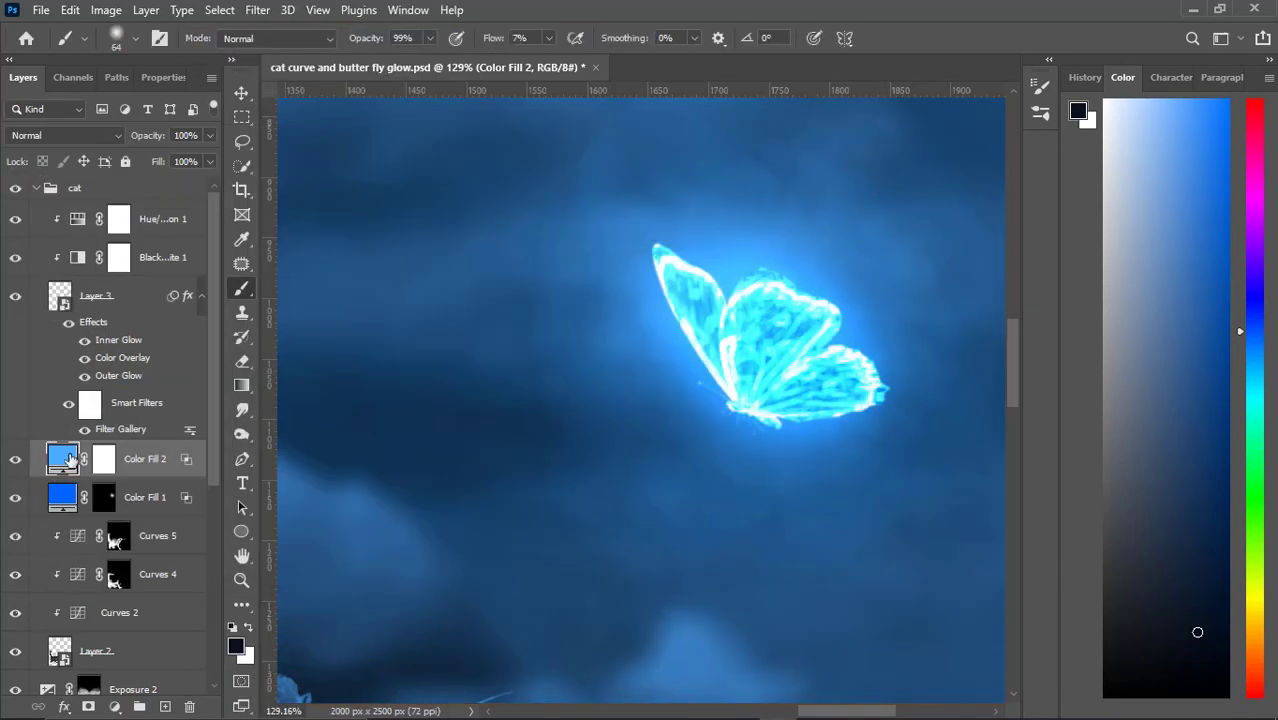
Invert Color Fill 2's mask and paint the blue glow back over the butterfly.
{"action": "key", "text": "ctrl+i"}
{"action": "key", "text": "x"}
{"action": "scroll", "coordinate": [576, 334], "scroll_direction": "up", "scroll_amount": 5}
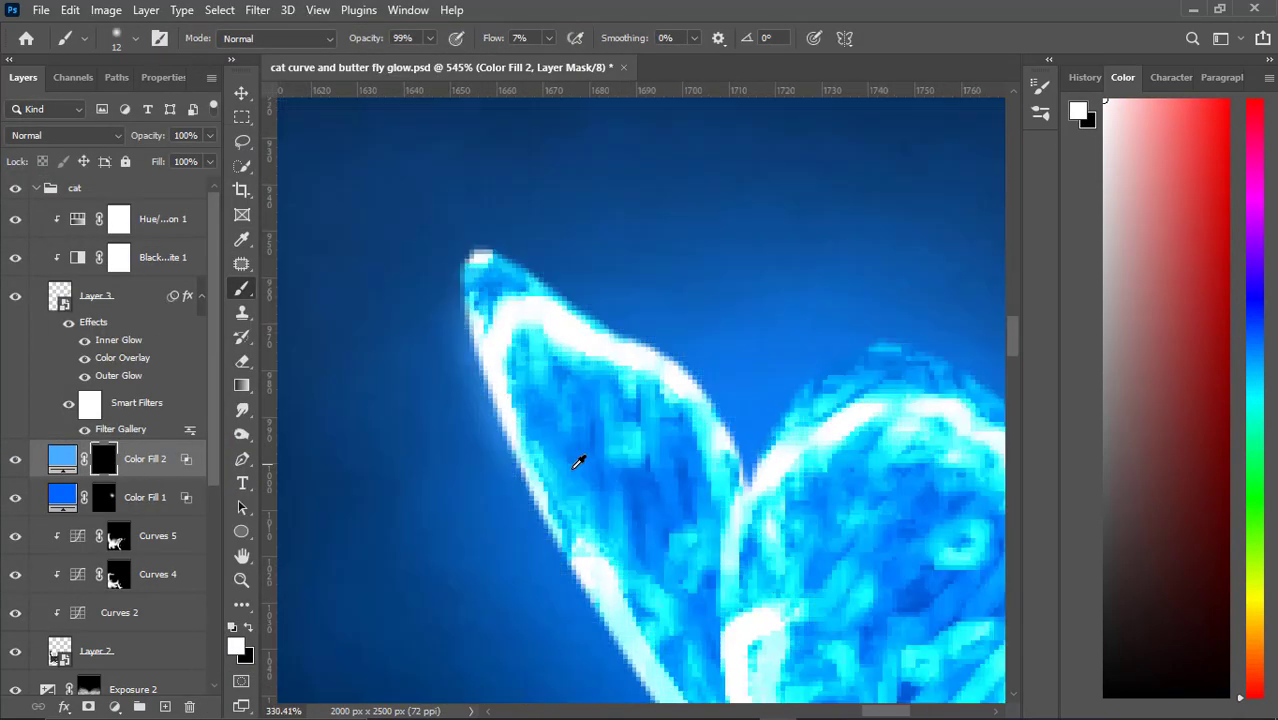
{"action": "scroll", "coordinate": [726, 648], "scroll_direction": "down", "scroll_amount": 3}
{"action": "scroll", "coordinate": [679, 528], "scroll_direction": "down", "scroll_amount": 4}
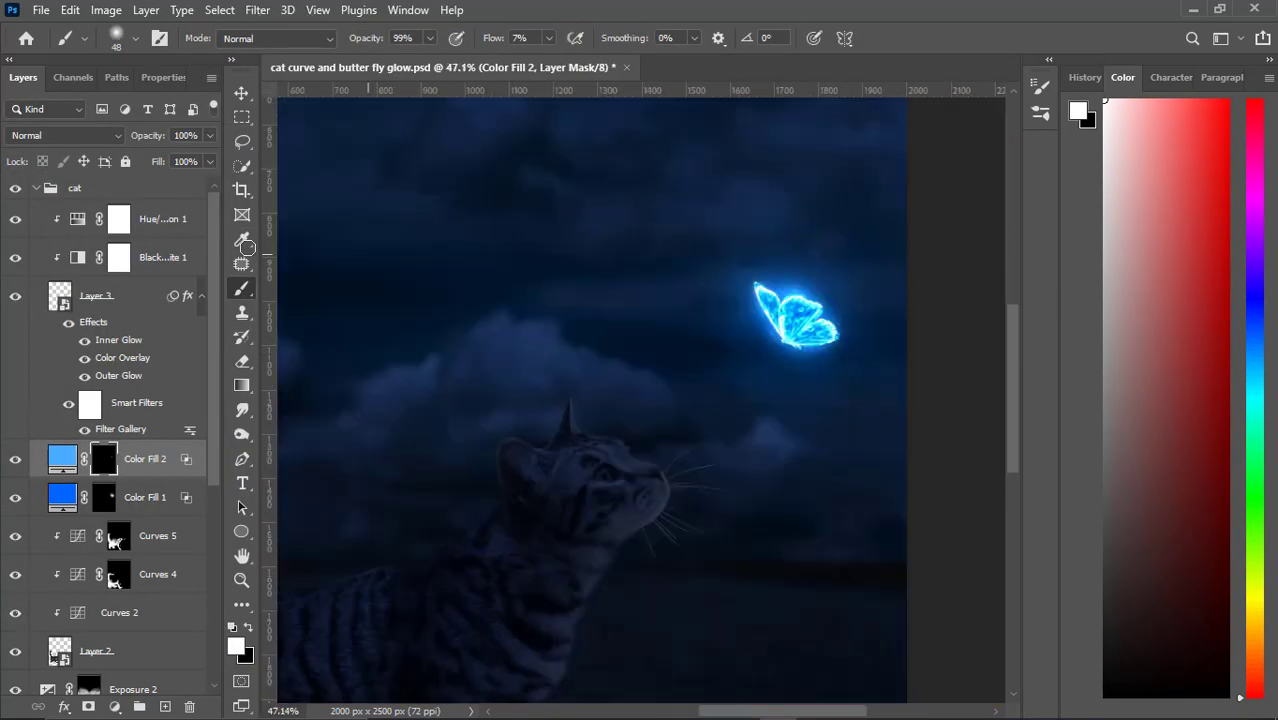
{"action": "left_click", "coordinate": [793, 316]}
{"action": "key", "text": "x"}
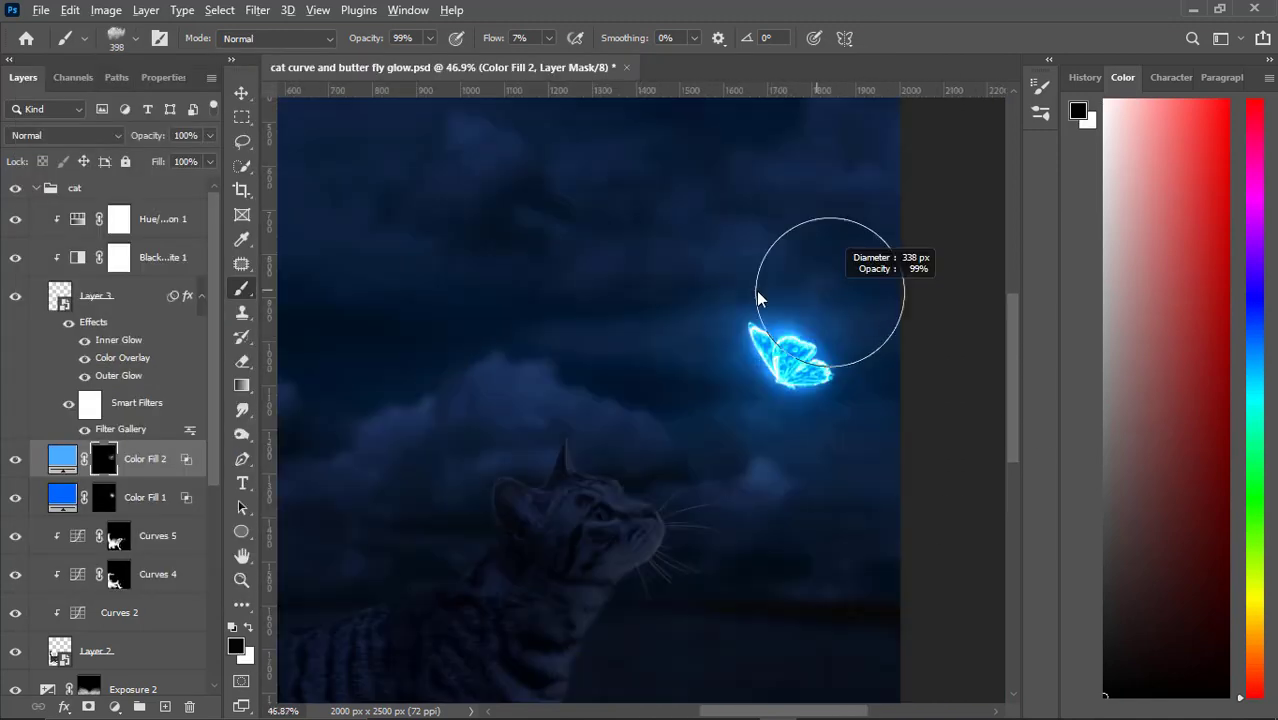
{"action": "scroll", "coordinate": [790, 360], "scroll_direction": "up", "scroll_amount": 5}
{"action": "key", "text": "shift+6"}
{"action": "key", "text": "shift+9"}
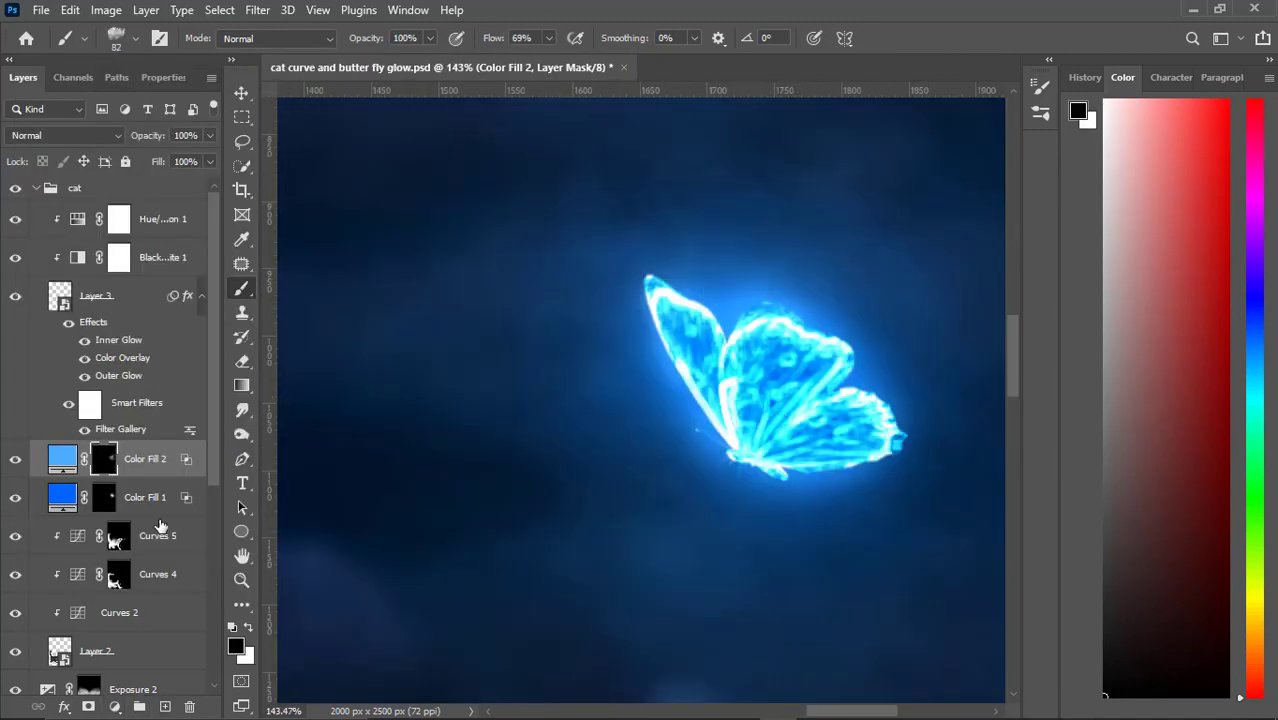
Duplicate Color Fill 2 and hide the copy behind a black mask.
{"action": "key", "text": "ctrl+j"}
{"action": "key", "text": "alt+BackSpace"}
{"action": "scroll", "coordinate": [893, 373], "scroll_direction": "down", "scroll_amount": 3}
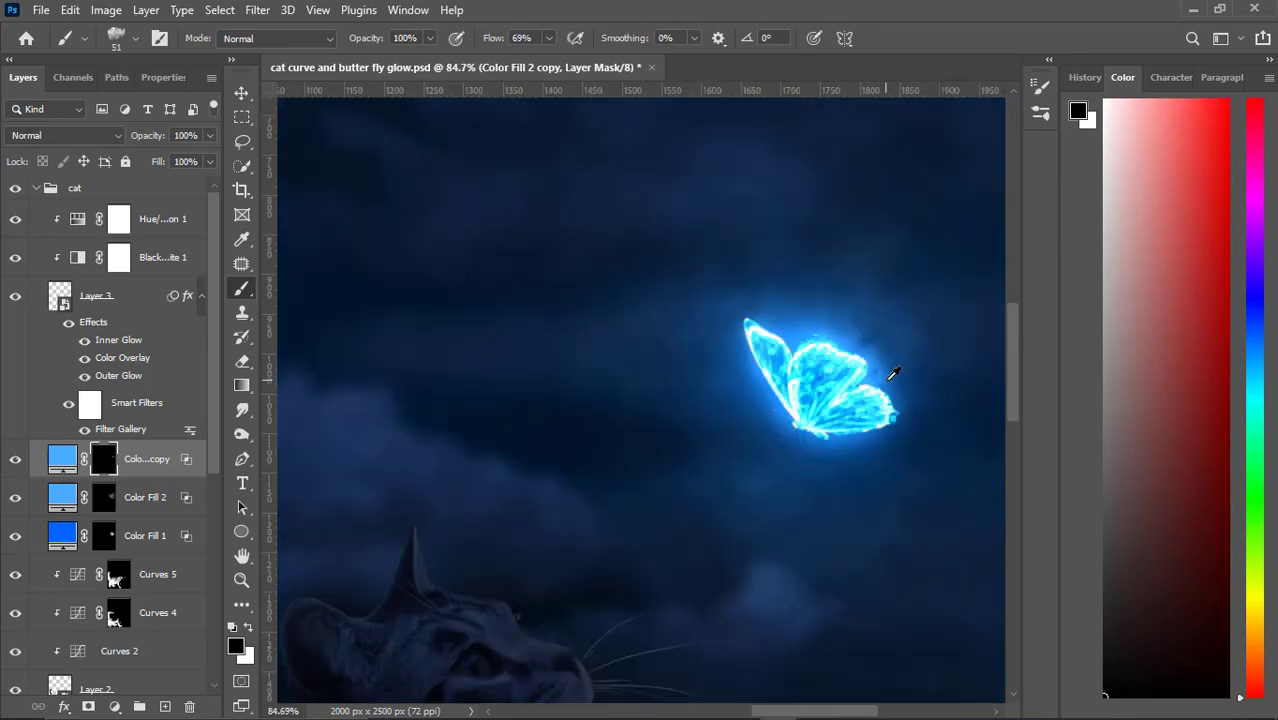
{"action": "scroll", "coordinate": [893, 373], "scroll_direction": "down", "scroll_amount": 4}
{"action": "scroll", "coordinate": [876, 341], "scroll_direction": "up", "scroll_amount": 1}
{"action": "scroll", "coordinate": [850, 341], "scroll_direction": "down", "scroll_amount": 1}
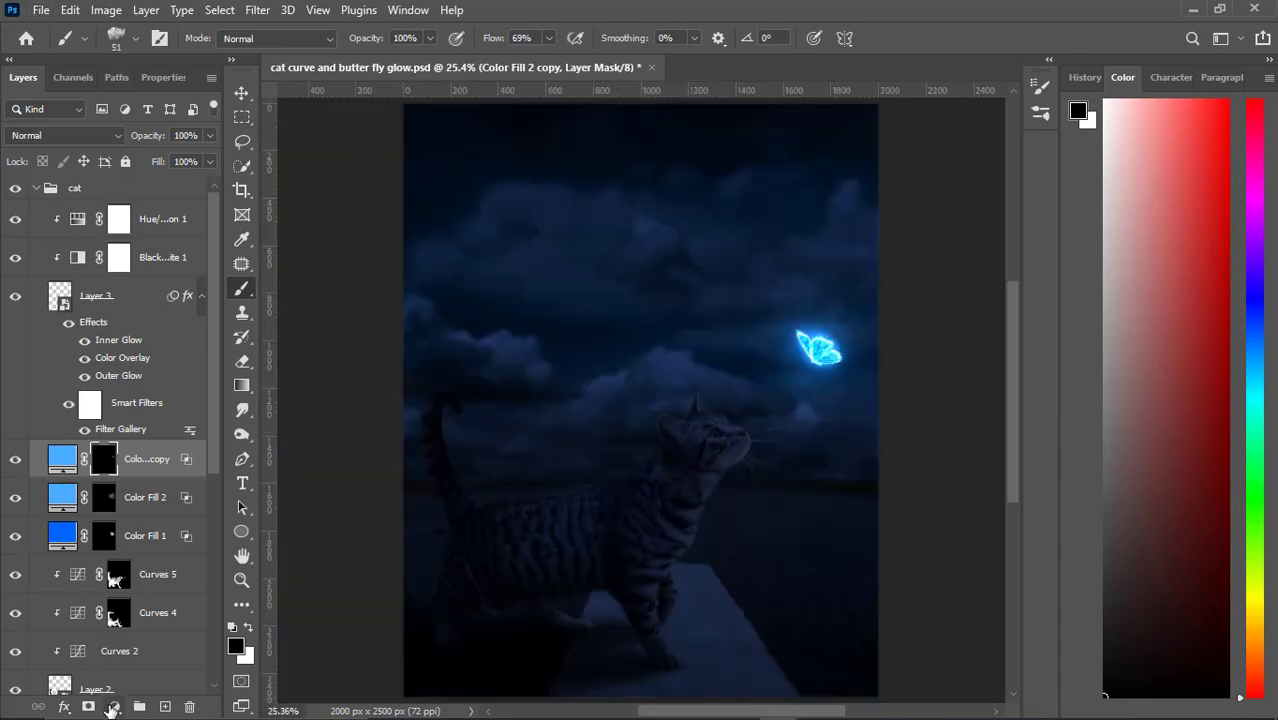
{"action": "left_click", "coordinate": [113, 707]}
Add a blue Solid Color fill layer, Color Fill 3, and choose a smoke brush.
{"action": "left_click", "coordinate": [212, 368]}
{"action": "left_click", "coordinate": [442, 294]}
{"action": "left_click", "coordinate": [116, 38]}
{"action": "scroll", "coordinate": [865, 466], "scroll_direction": "down", "scroll_amount": 10}
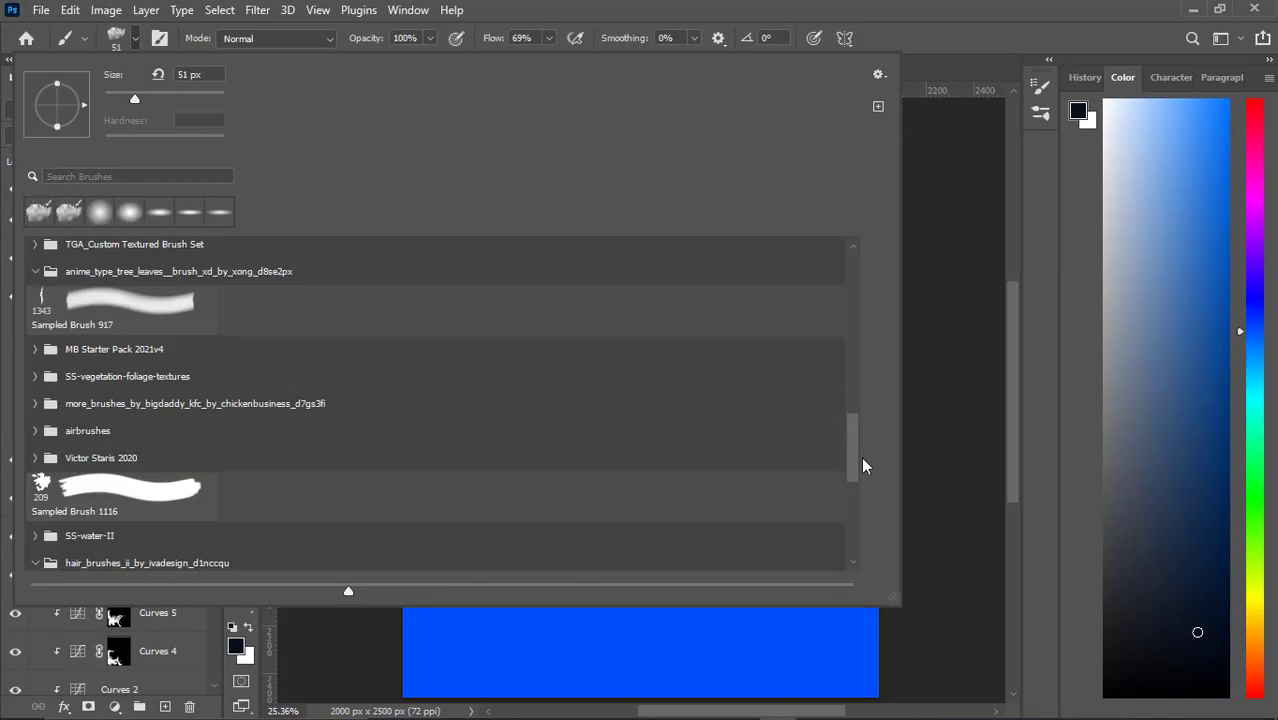
{"action": "scroll", "coordinate": [865, 466], "scroll_direction": "down", "scroll_amount": 2}
{"action": "left_click", "coordinate": [651, 343]}
{"action": "left_click", "coordinate": [662, 294]}
{"action": "left_click", "coordinate": [103, 459]}
Fill Color Fill 3's mask with black and paint a smoke wisp right of the butterfly.
{"action": "key", "text": "alt+BackSpace"}
{"action": "scroll", "coordinate": [807, 343], "scroll_direction": "up", "scroll_amount": 5}
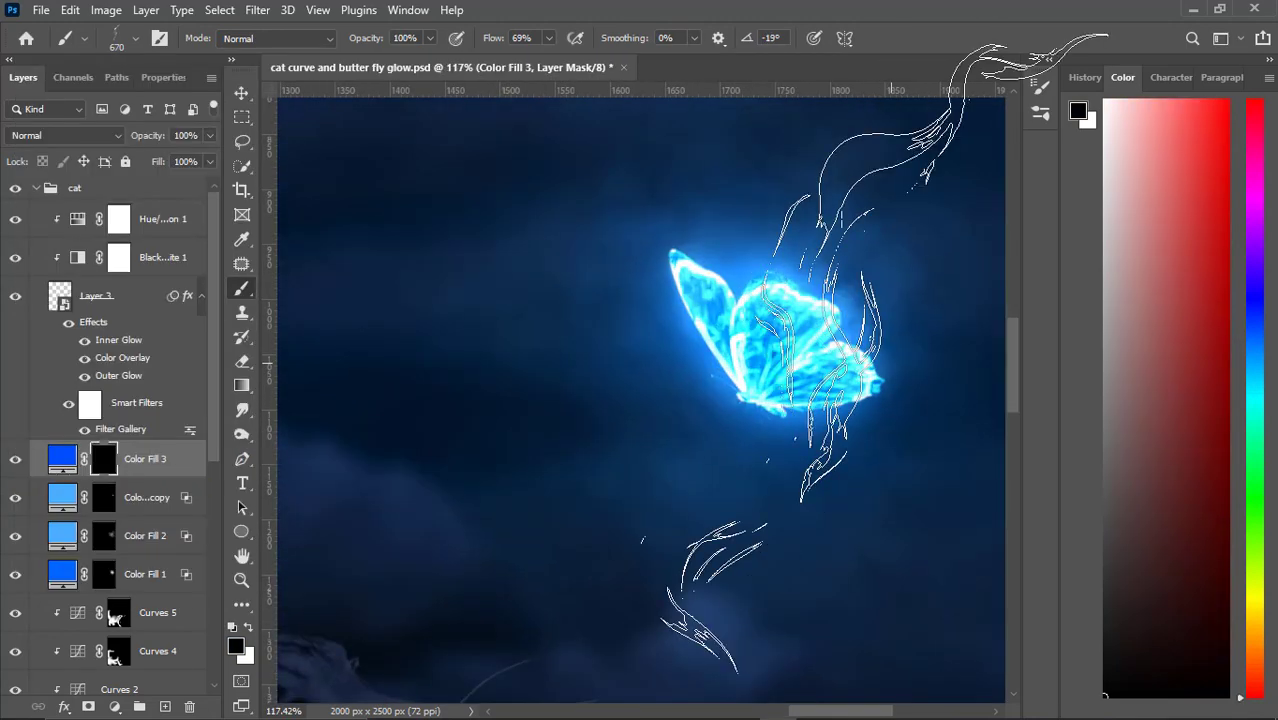
{"action": "key", "text": "x"}
{"action": "key", "text": "bracketleft"}
{"action": "key", "text": "bracketleft"}
{"action": "key", "text": "bracketleft"}
{"action": "left_click_drag", "start_coordinate": [830, 300], "coordinate": [890, 440]}
{"action": "scroll", "coordinate": [718, 413], "scroll_direction": "down", "scroll_amount": 1}
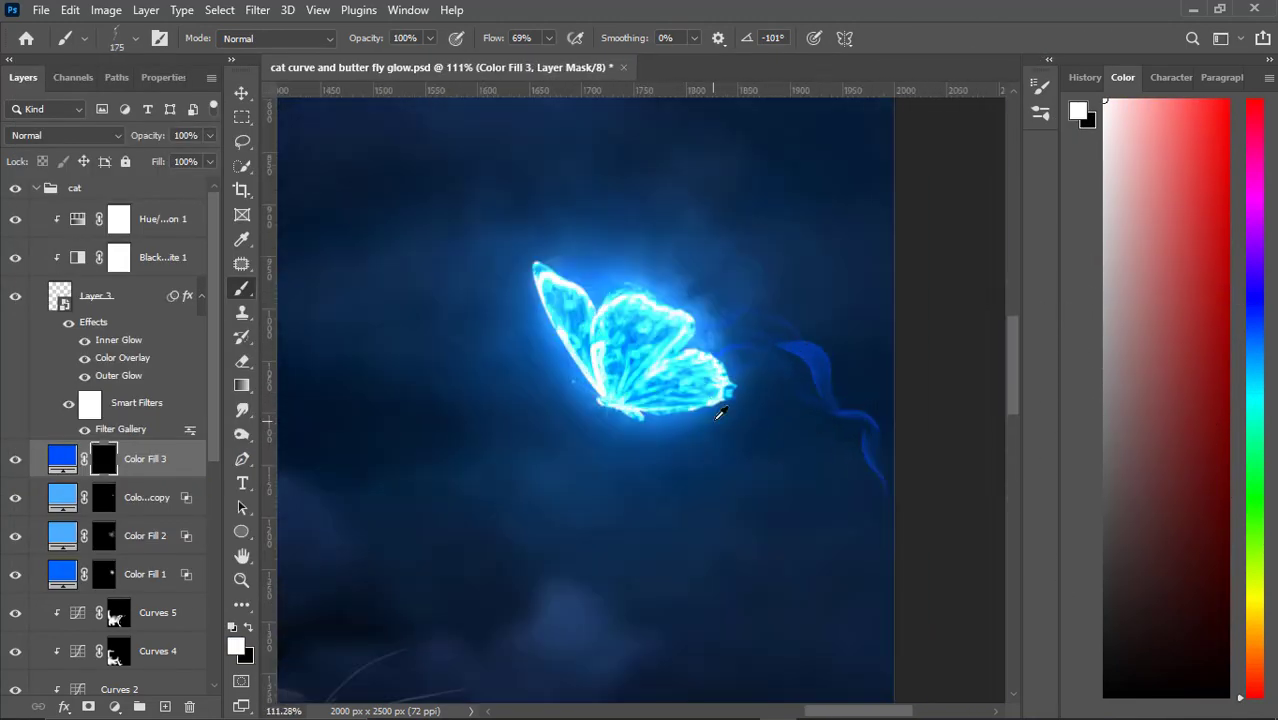
Change Color Fill 3's colour to blue #0066ff.
{"action": "double_click", "coordinate": [62, 459]}
{"action": "left_click_drag", "start_coordinate": [281, 400], "coordinate": [291, 405]}
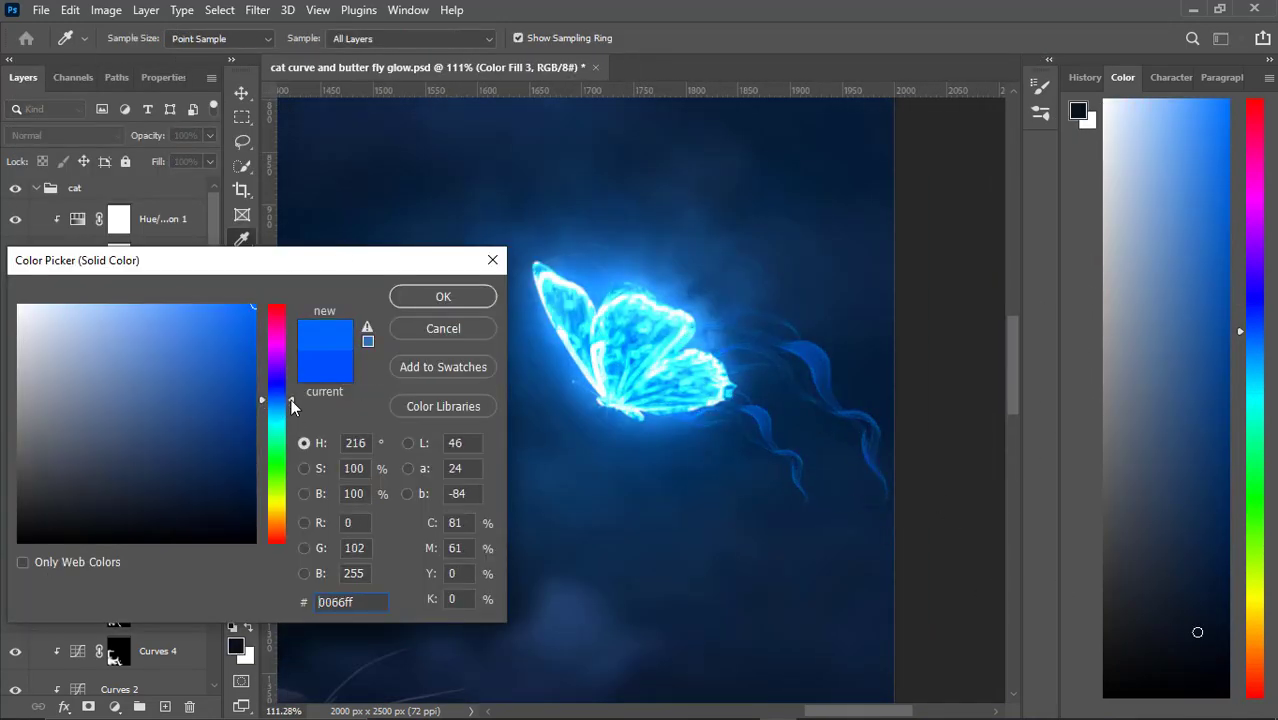
{"action": "key", "text": "Return"}
{"action": "left_click", "coordinate": [114, 707]}
Add an Exposure adjustment layer clipped to Color Fill 3.
{"action": "left_click", "coordinate": [180, 479]}
{"action": "left_click", "coordinate": [23, 77]}
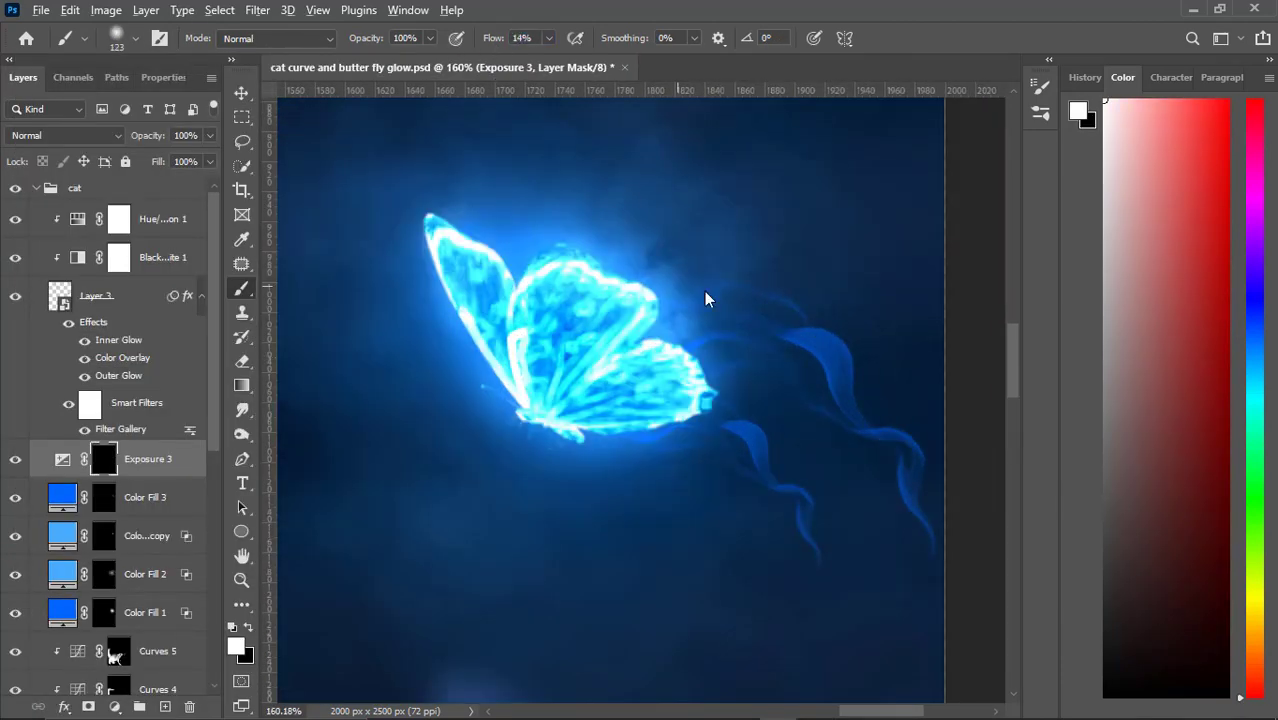
{"action": "scroll", "coordinate": [873, 393], "scroll_direction": "down", "scroll_amount": 3}
{"action": "key", "text": "ctrl+alt+g"}
{"action": "scroll", "coordinate": [821, 271], "scroll_direction": "up", "scroll_amount": 2}
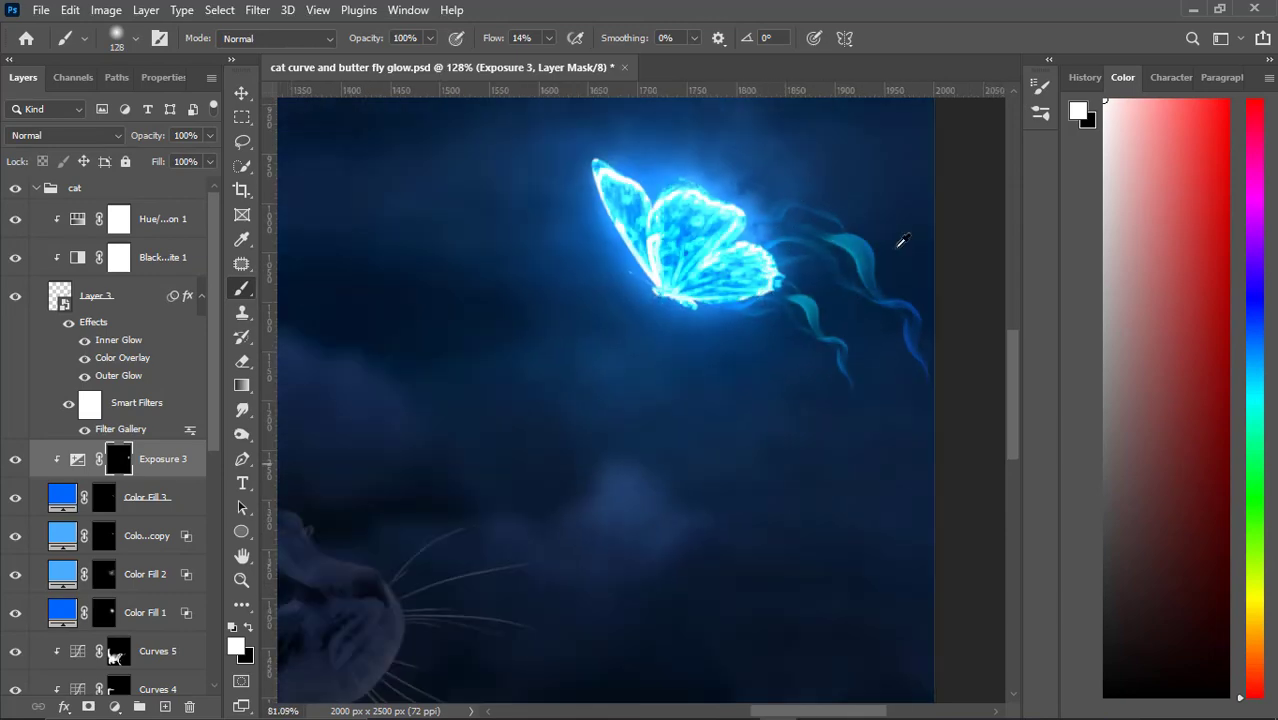
Select Color Fill 3, choose a large smoke brush and set its size.
{"action": "left_click", "coordinate": [147, 497]}
{"action": "scroll", "coordinate": [600, 400], "scroll_direction": "down", "scroll_amount": 5}
{"action": "left_click", "coordinate": [117, 38]}
{"action": "scroll", "coordinate": [500, 450], "scroll_direction": "down", "scroll_amount": 10}
{"action": "double_click", "coordinate": [676, 491]}
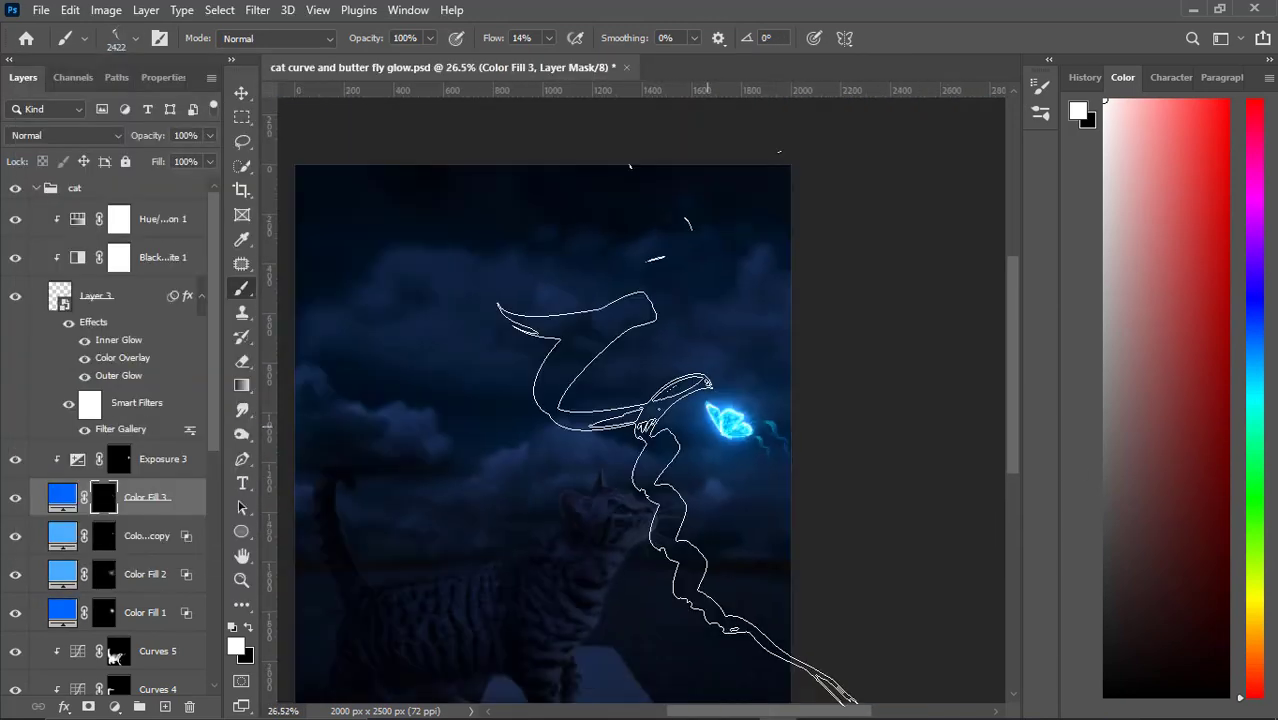
{"action": "left_click", "coordinate": [117, 38]}
{"action": "left_click", "coordinate": [334, 394]}
{"action": "key", "text": "Return"}
{"action": "scroll", "coordinate": [705, 430], "scroll_direction": "up", "scroll_amount": 4}
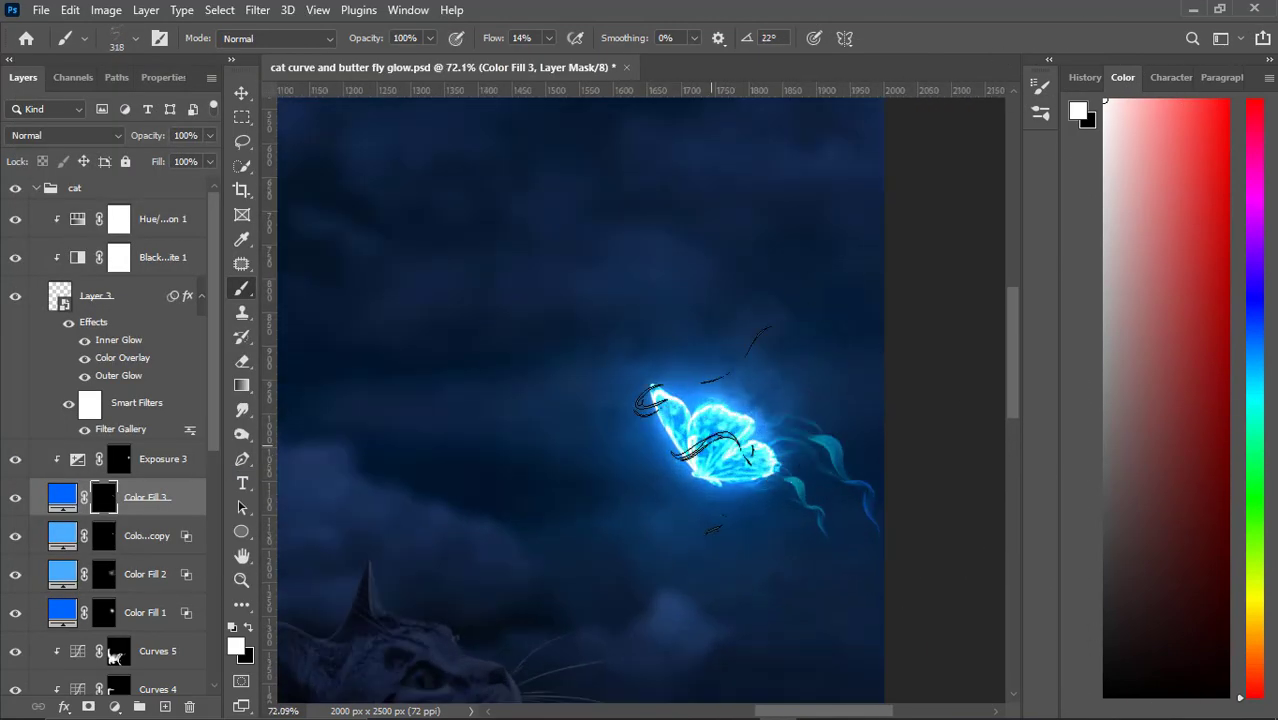
{"action": "scroll", "coordinate": [705, 440], "scroll_direction": "up", "scroll_amount": 2}
{"action": "scroll", "coordinate": [600, 380], "scroll_direction": "up", "scroll_amount": 2}
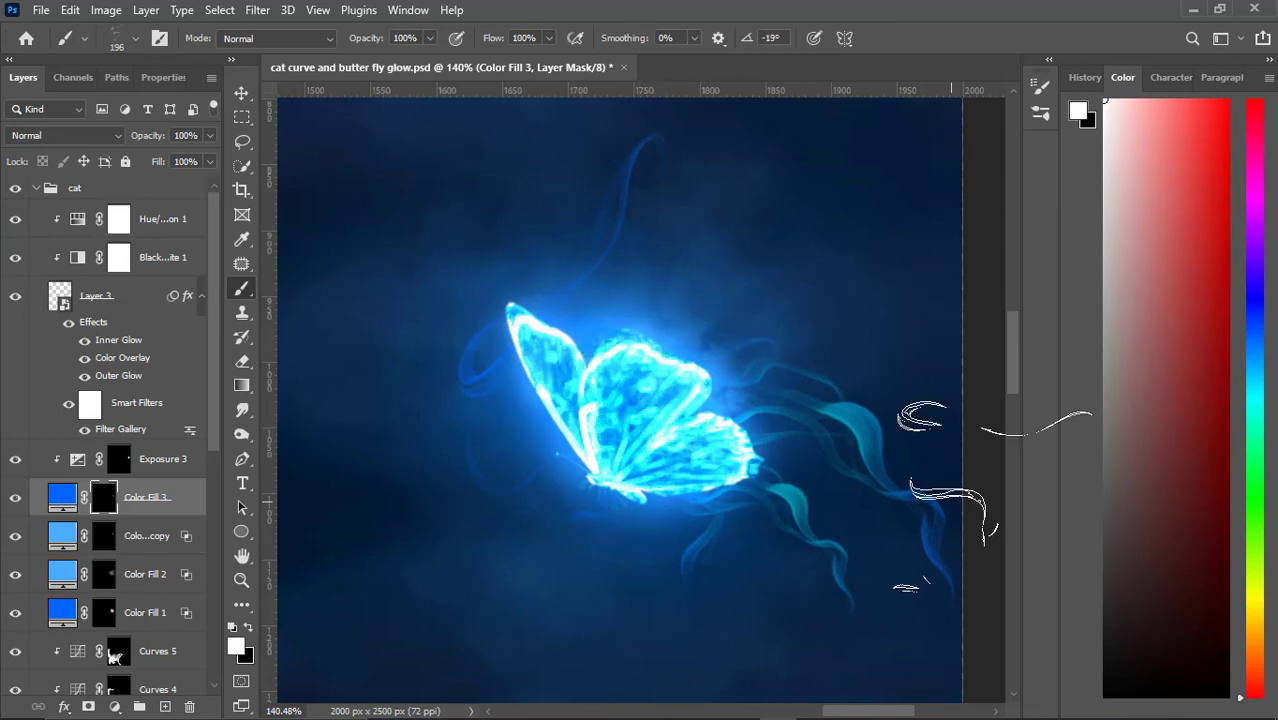
{"action": "scroll", "coordinate": [993, 495], "scroll_direction": "down", "scroll_amount": 2}
On Exposure 3, use a small soft round brush and sample a dark sky colour.
{"action": "left_click", "coordinate": [160, 459]}
{"action": "scroll", "coordinate": [650, 450], "scroll_direction": "up", "scroll_amount": 5}
{"action": "left_click", "coordinate": [117, 38]}
{"action": "key", "text": "Return"}
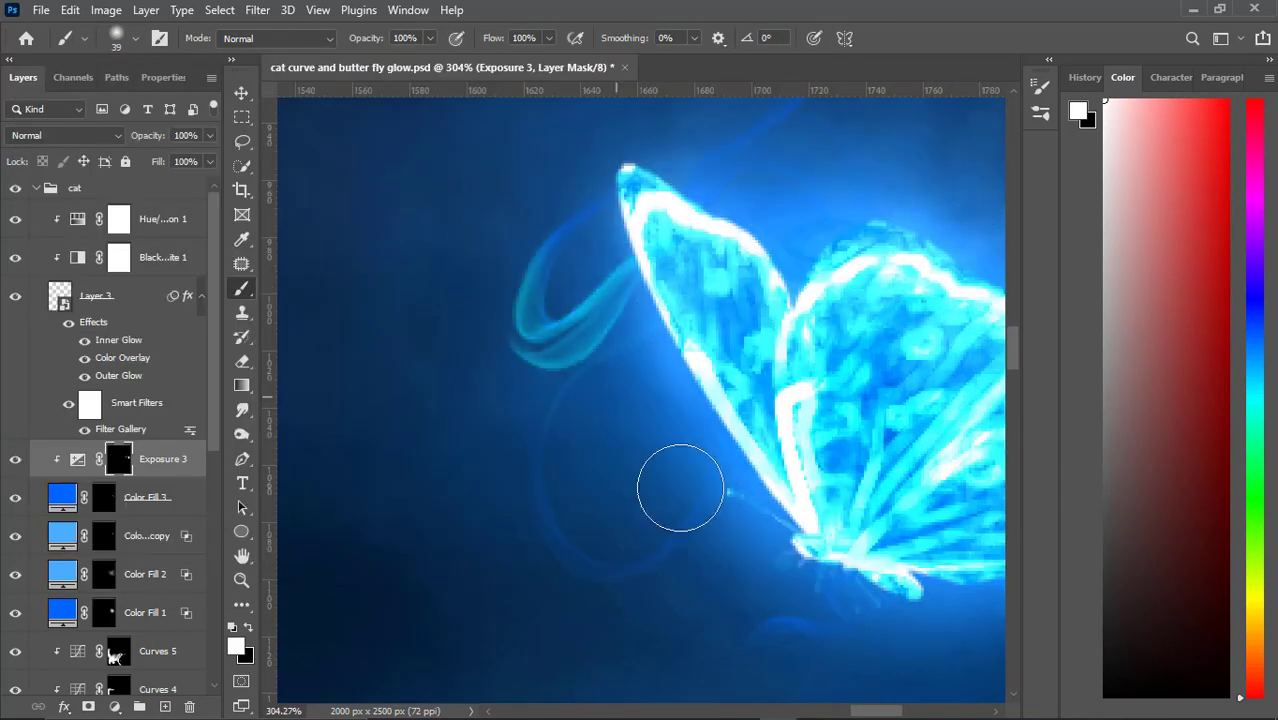
{"action": "scroll", "coordinate": [680, 487], "scroll_direction": "down", "scroll_amount": 12}
{"action": "scroll", "coordinate": [728, 380], "scroll_direction": "up", "scroll_amount": 5}
{"action": "scroll", "coordinate": [728, 380], "scroll_direction": "up", "scroll_amount": 4}
{"action": "scroll", "coordinate": [727, 385], "scroll_direction": "up", "scroll_amount": 2}
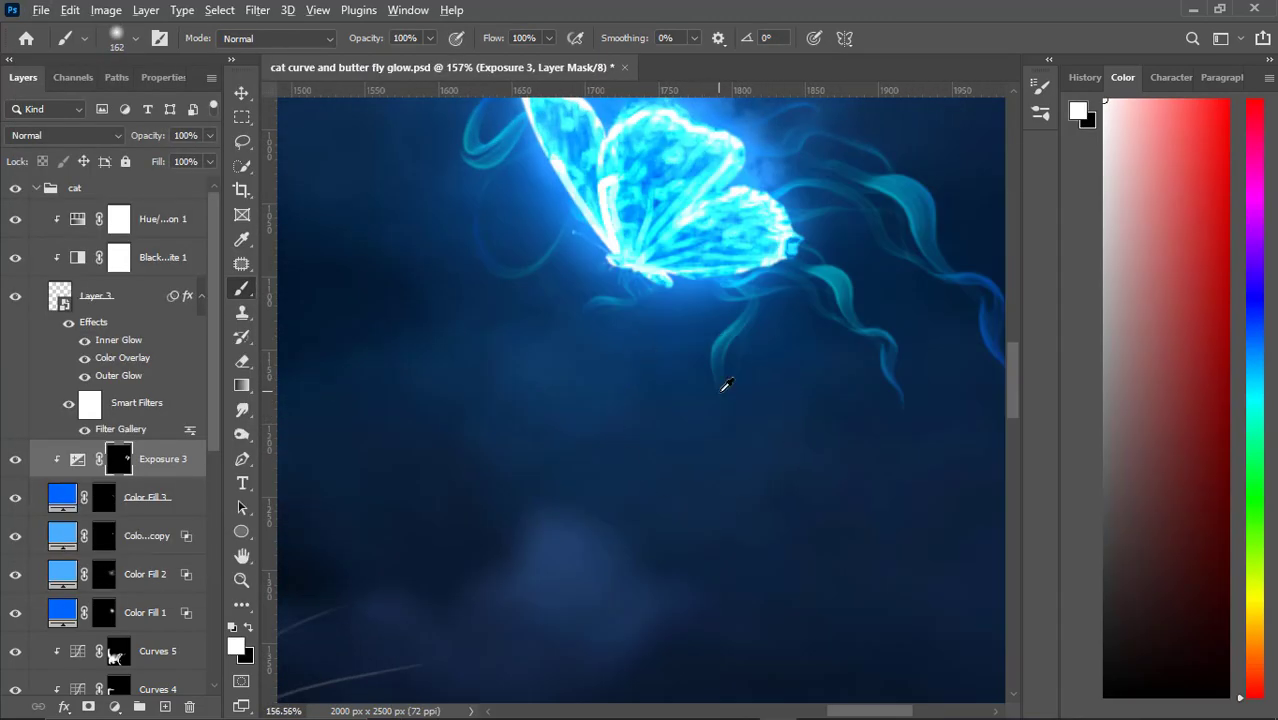
{"action": "left_click", "coordinate": [727, 385], "text": "alt"}
{"action": "scroll", "coordinate": [813, 343], "scroll_direction": "down", "scroll_amount": 2}
{"action": "scroll", "coordinate": [813, 343], "scroll_direction": "down", "scroll_amount": 2}
{"action": "scroll", "coordinate": [836, 286], "scroll_direction": "down", "scroll_amount": 3}
Convert Exposure 3 to a Smart Object and apply a Gaussian Blur.
{"action": "scroll", "coordinate": [836, 286], "scroll_direction": "up", "scroll_amount": 3}
{"action": "right_click", "coordinate": [180, 497]}
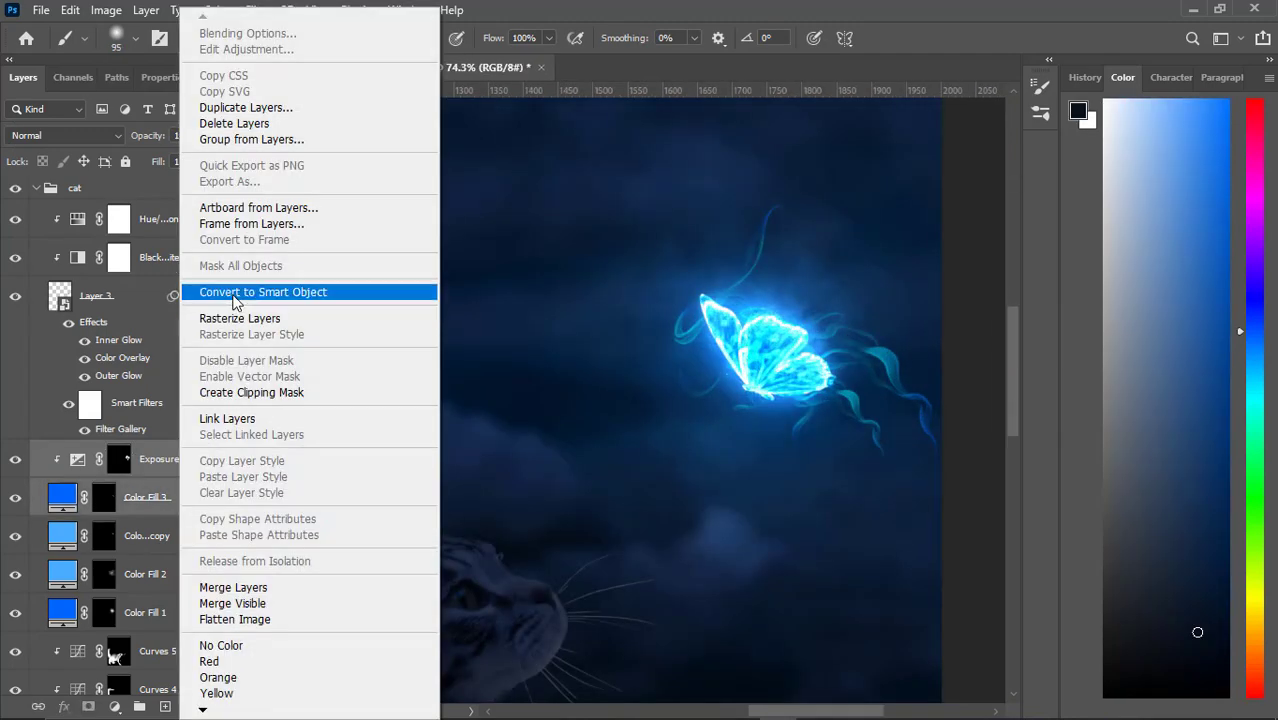
{"action": "left_click", "coordinate": [236, 292]}
{"action": "left_click", "coordinate": [257, 10]}
{"action": "left_click", "coordinate": [535, 320]}
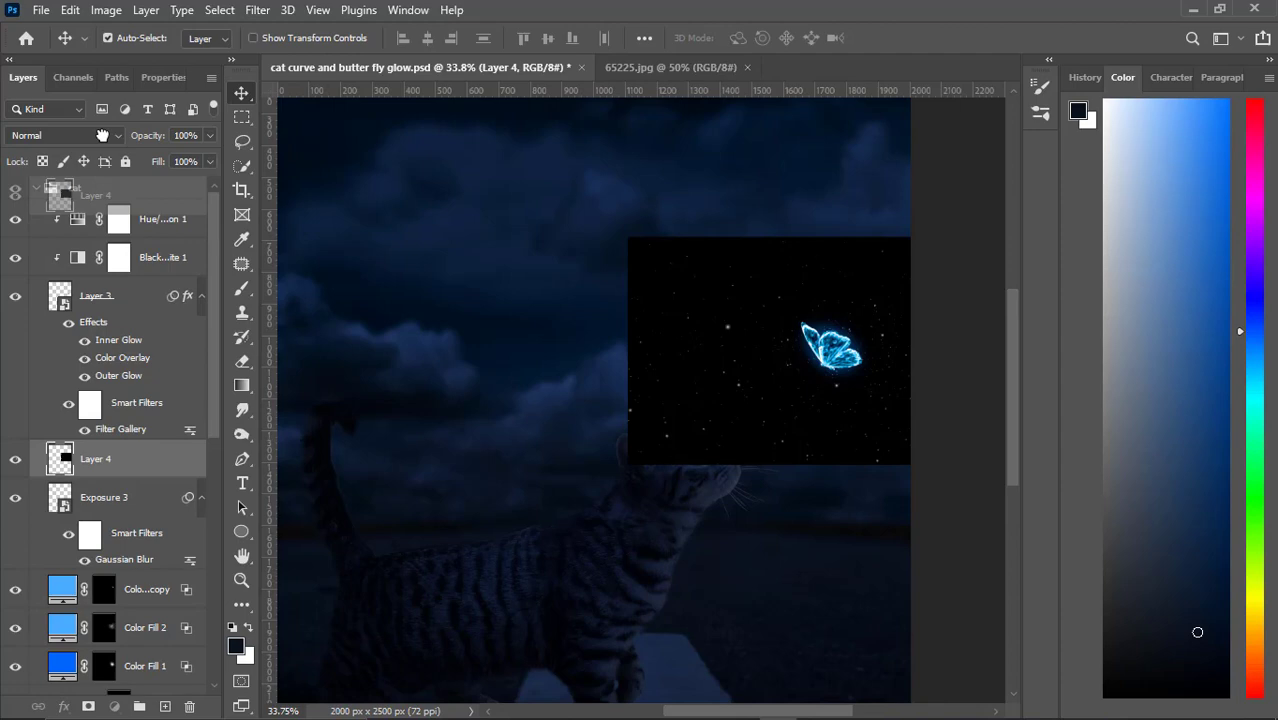
Move the star image to the top, set it to Screen, then rotate and position it.
{"action": "left_click_drag", "start_coordinate": [102, 135], "coordinate": [100, 200]}
{"action": "key", "text": "ctrl+t"}
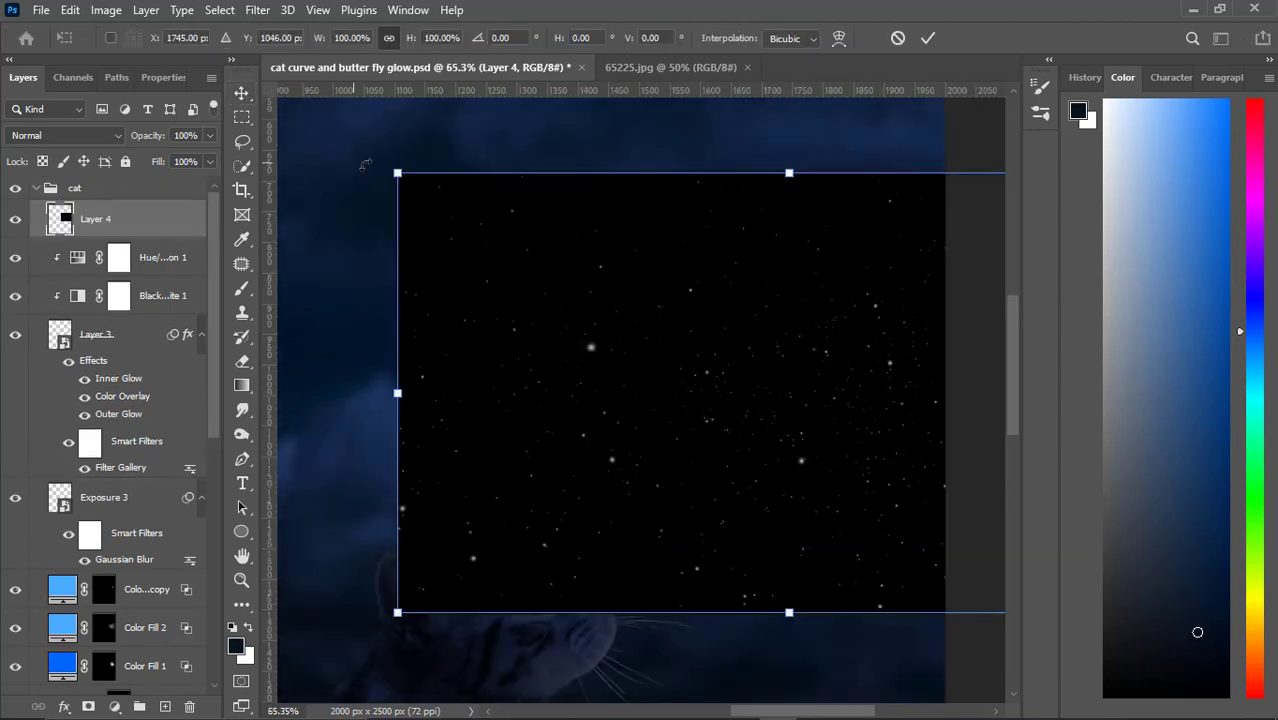
{"action": "left_click", "coordinate": [65, 135]}
{"action": "left_click", "coordinate": [57, 294]}
{"action": "left_click_drag", "start_coordinate": [795, 376], "coordinate": [849, 382]}
{"action": "key", "text": "Return"}
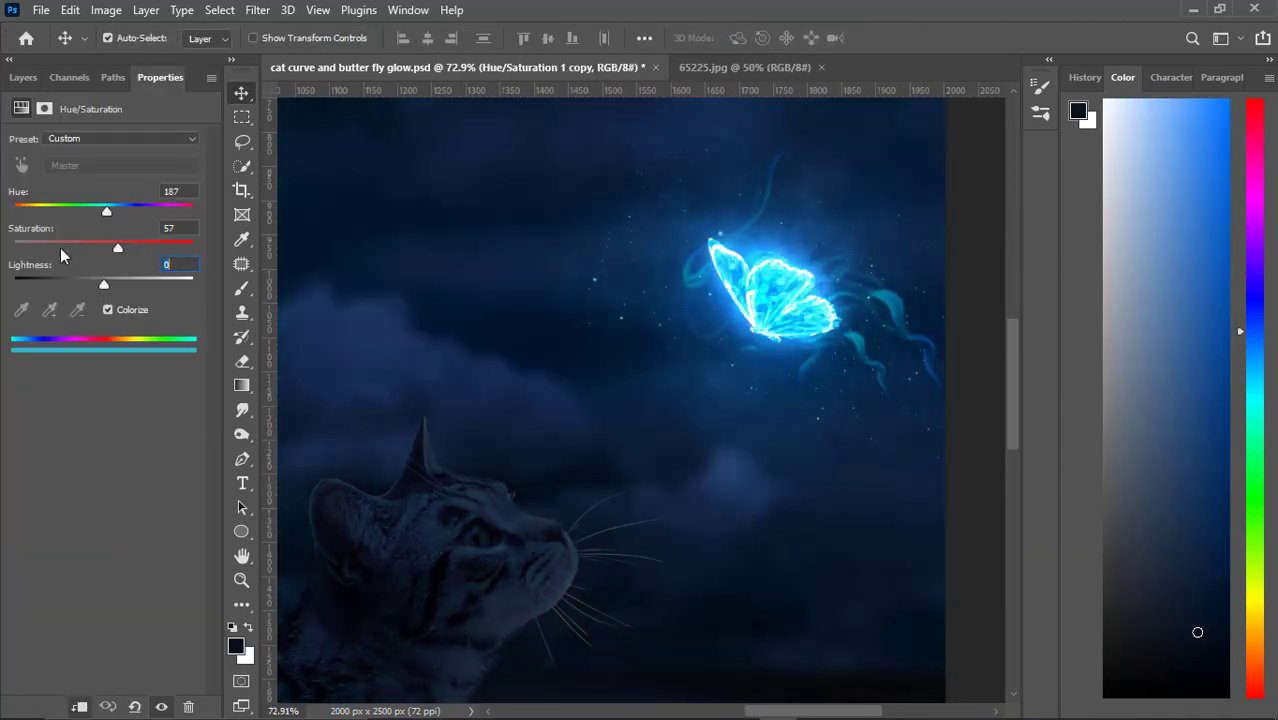
Add a mask to the star layer, ready for painting in sparkles.
{"action": "left_click", "coordinate": [23, 77]}
{"action": "left_click", "coordinate": [88, 706], "text": "alt"}
{"action": "key", "text": "b"}
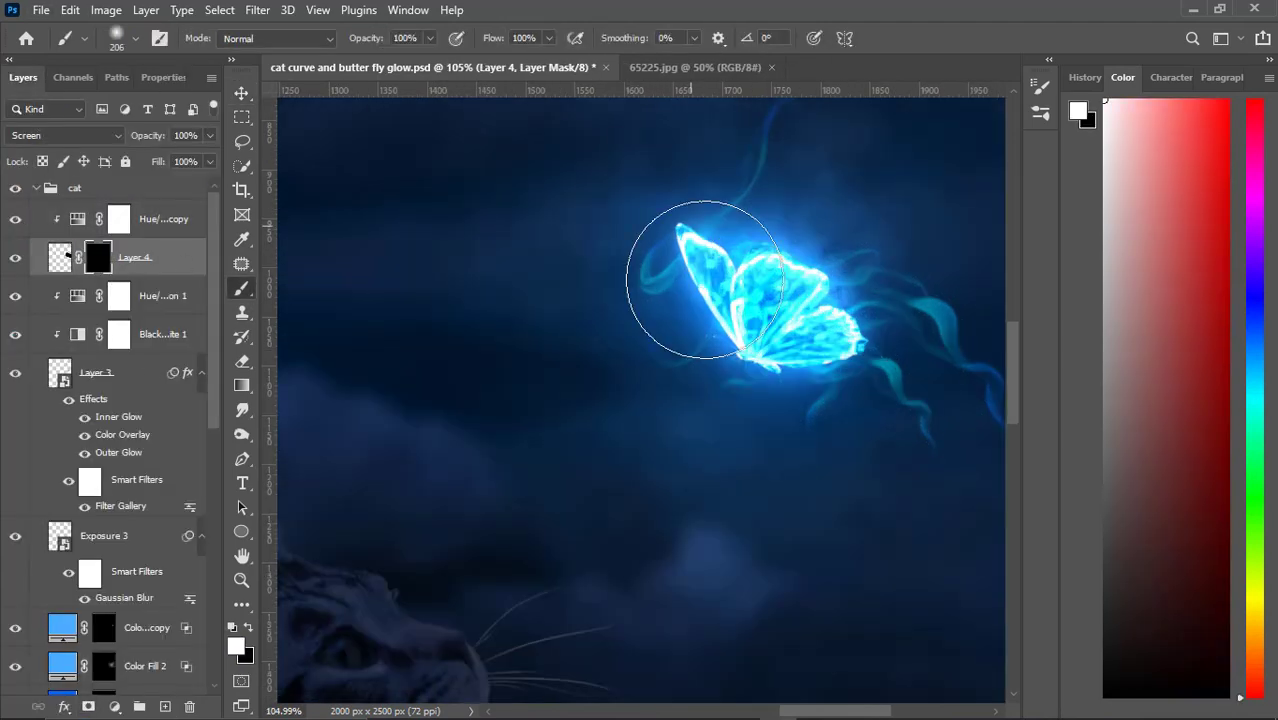
{"action": "key", "text": "ctrl+0"}
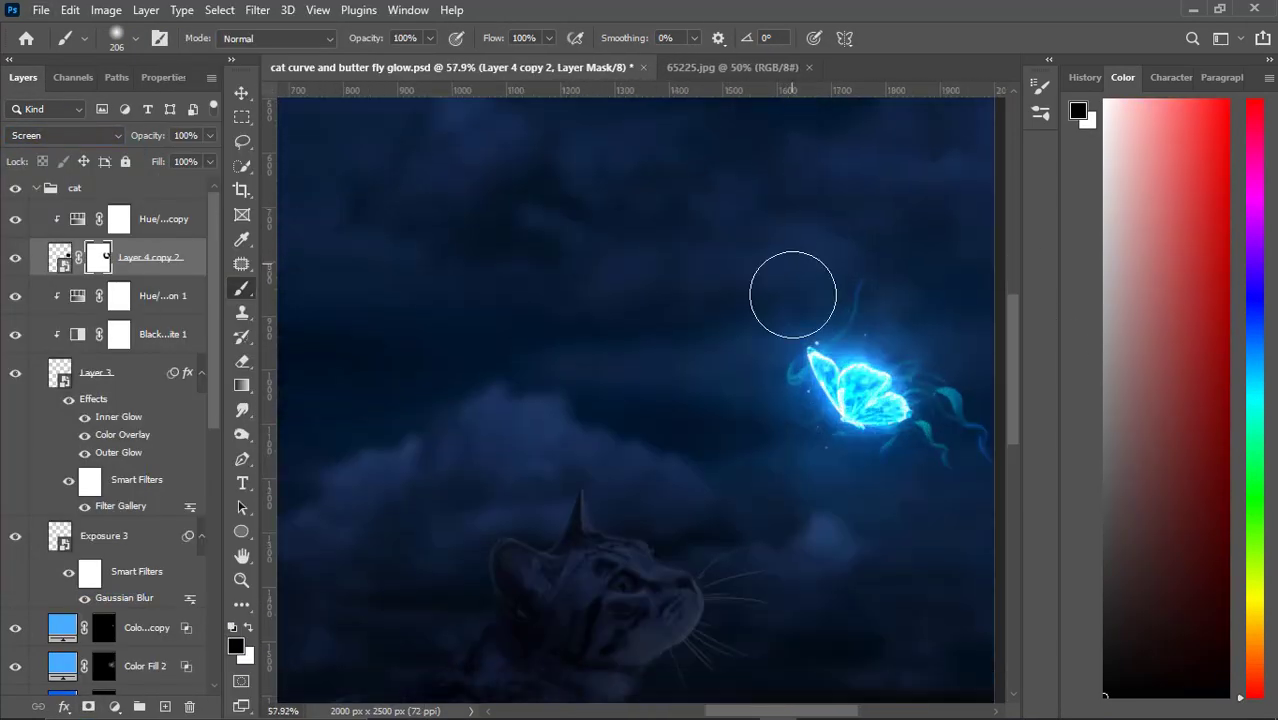
Add a new cyan Solid Color fill layer.
{"action": "left_click", "coordinate": [114, 706]}
{"action": "left_click", "coordinate": [442, 294]}
{"action": "left_click", "coordinate": [65, 135]}
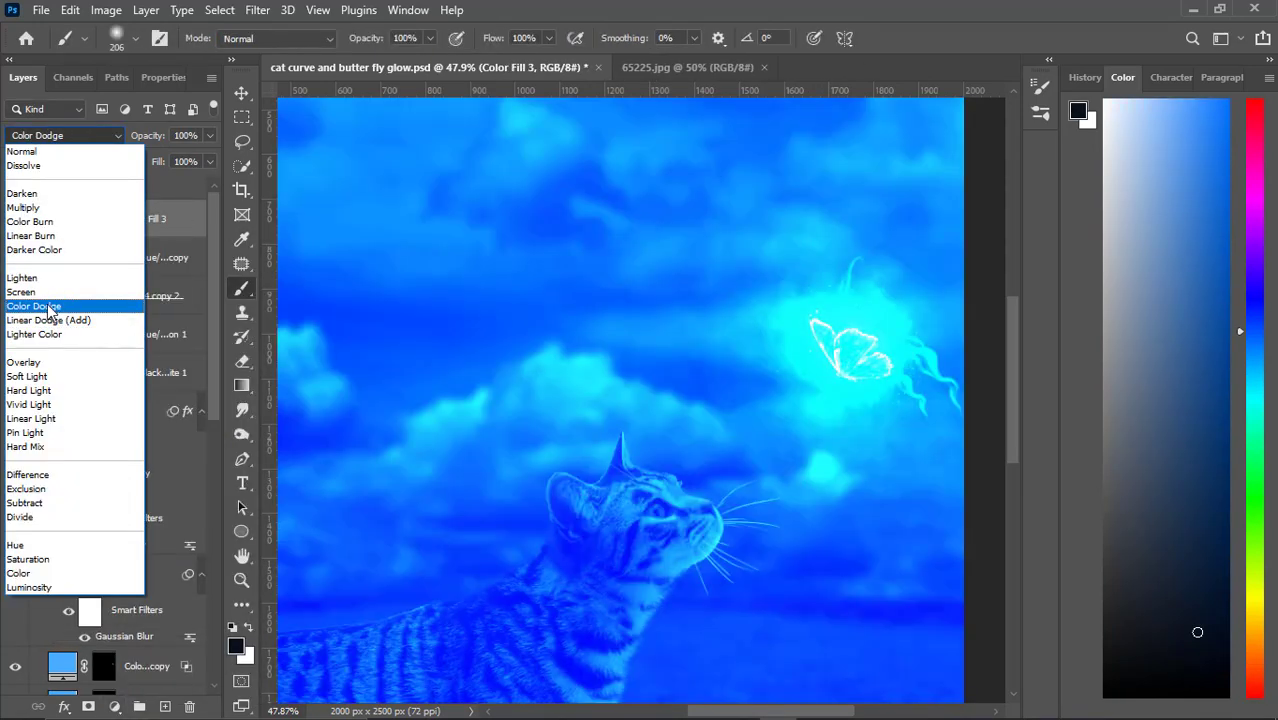
Set the cyan fill to Linear Dodge (Add) and hide it behind a black mask.
{"action": "left_click", "coordinate": [60, 319]}
{"action": "double_click", "coordinate": [118, 207]}
{"action": "key", "text": "Return"}
{"action": "key", "text": "ctrl+i"}
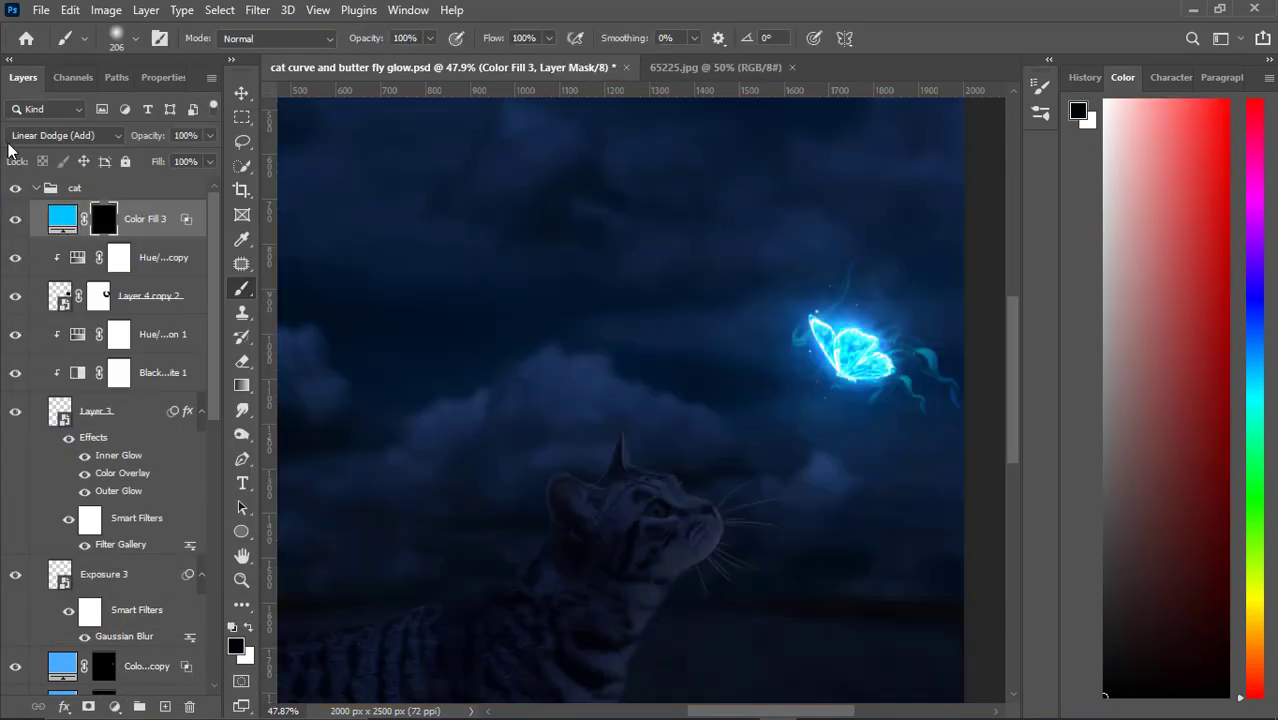
{"action": "right_click", "coordinate": [855, 307]}
{"action": "scroll", "coordinate": [722, 417], "scroll_direction": "down", "scroll_amount": 10}
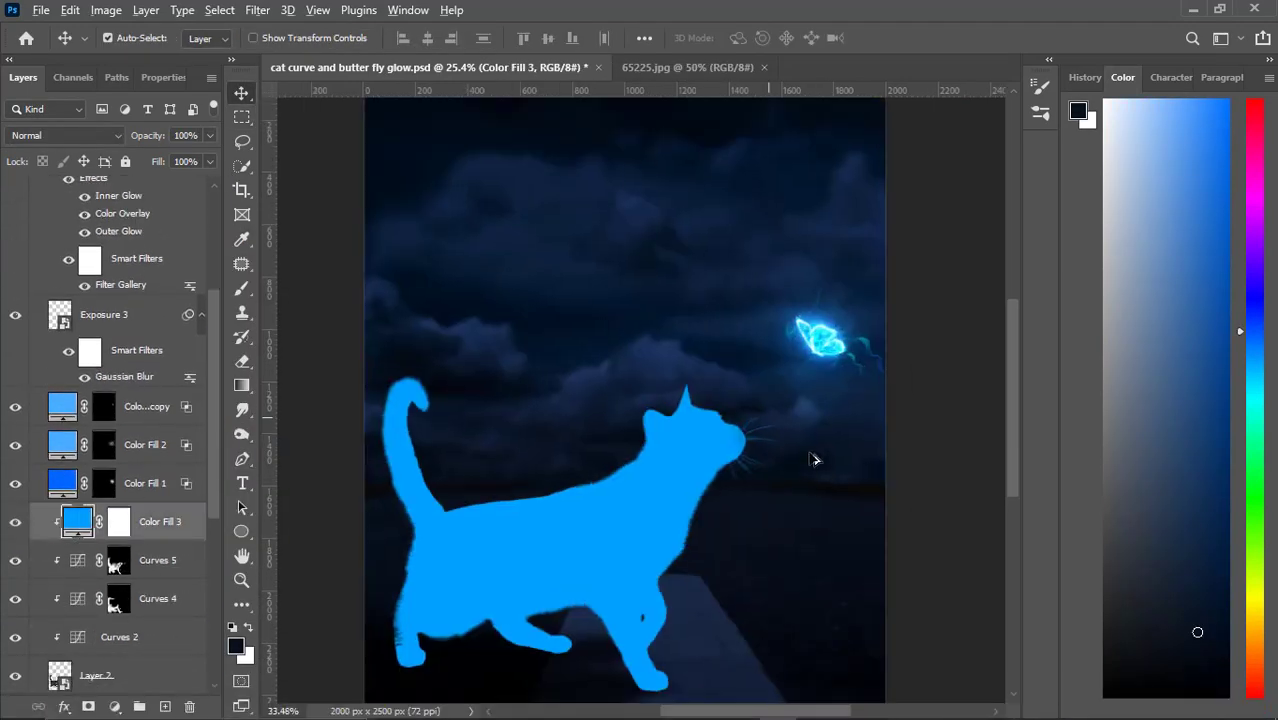
Reapply Linear Dodge (Add), adjust Blend If so dark fur shows, and set colour 06bbff.
{"action": "left_click", "coordinate": [65, 135]}
{"action": "left_click", "coordinate": [45, 320]}
{"action": "double_click", "coordinate": [180, 521]}
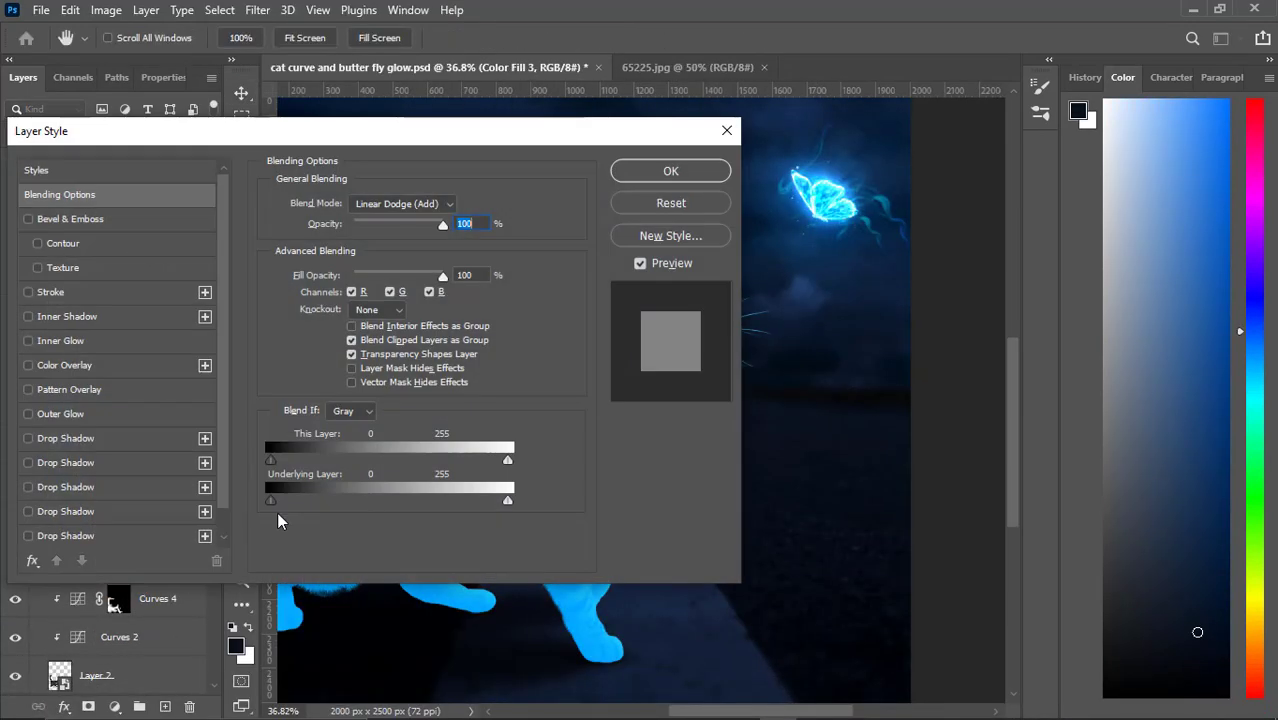
{"action": "mouse_move", "coordinate": [620, 133]}
{"action": "left_mouse_down"}
{"action": "mouse_move", "coordinate": [238, 57]}
{"action": "mouse_move", "coordinate": [385, 57]}
{"action": "left_mouse_up"}
{"action": "left_click", "coordinate": [437, 93]}
{"action": "double_click", "coordinate": [77, 521]}
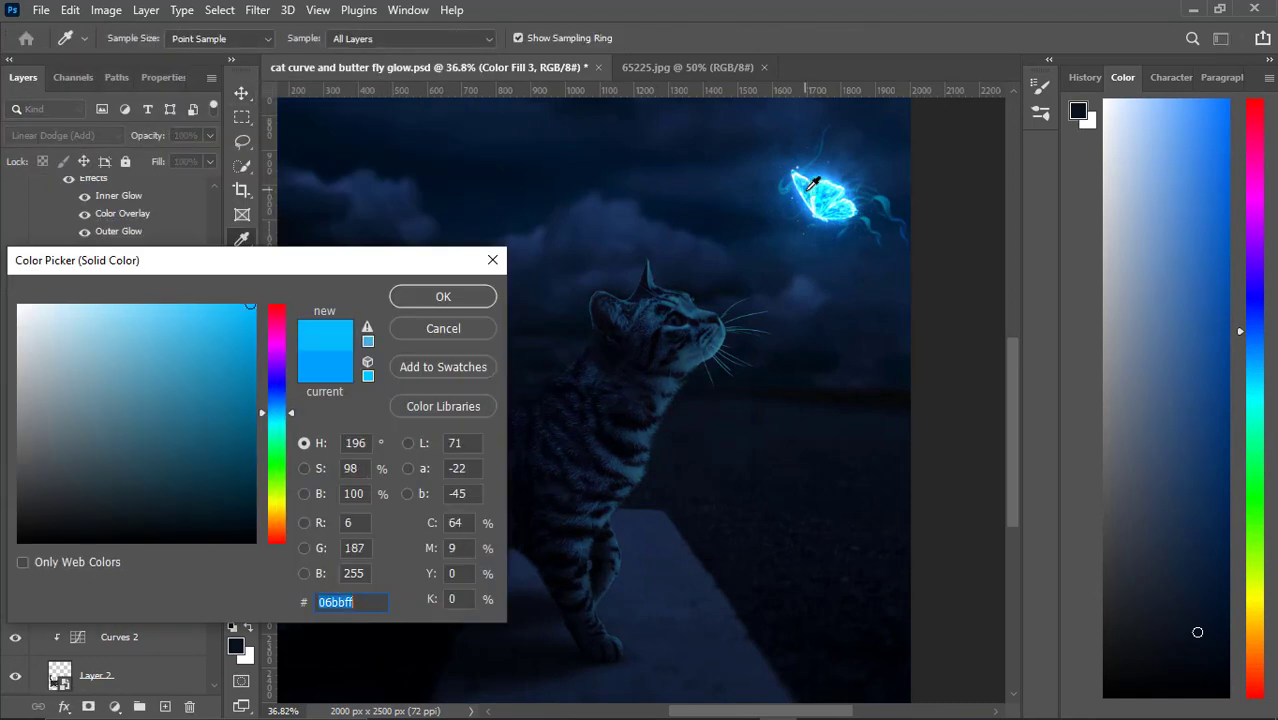
{"action": "left_click", "coordinate": [466, 301]}
Paint white into the cyan fill's mask along the cat's leg edges and head.
{"action": "left_click", "coordinate": [118, 521]}
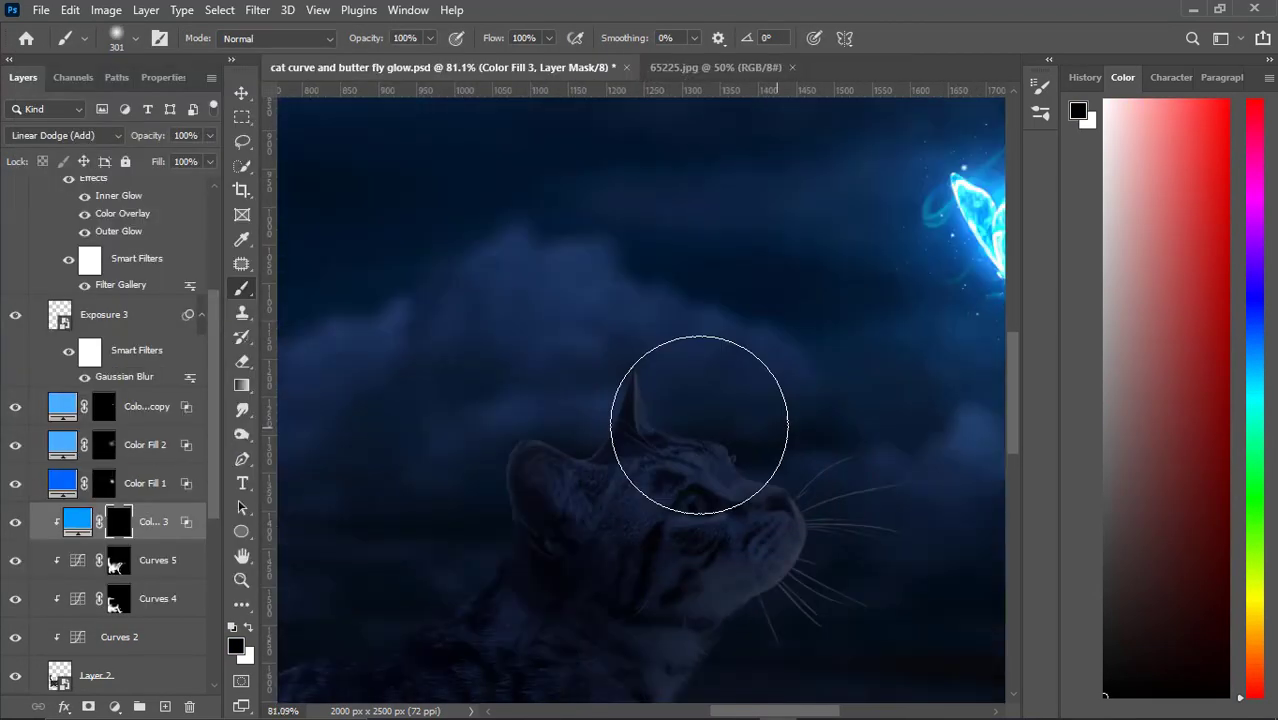
{"action": "key", "text": "x"}
{"action": "left_click_drag", "start_coordinate": [699, 425], "coordinate": [927, 457]}
{"action": "scroll", "coordinate": [805, 600], "scroll_direction": "down", "scroll_amount": 5}
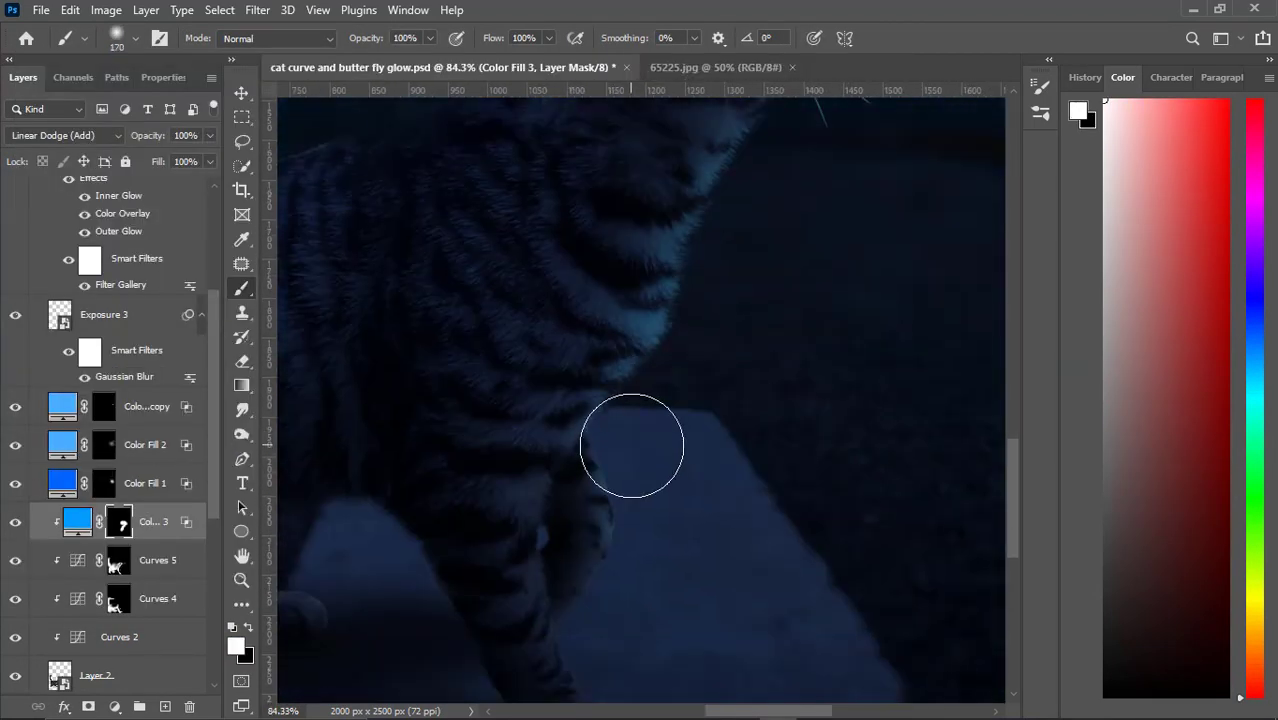
{"action": "key", "text": "bracketleft"}
{"action": "key", "text": "bracketleft"}
{"action": "key", "text": "bracketleft"}
{"action": "key", "text": "bracketright"}
{"action": "key", "text": "bracketright"}
{"action": "key", "text": "bracketright"}
Refine the cat's rim-light mask with a smaller black brush.
{"action": "scroll", "coordinate": [607, 300], "scroll_direction": "up", "scroll_amount": 3}
{"action": "scroll", "coordinate": [770, 234], "scroll_direction": "down", "scroll_amount": 3}
{"action": "scroll", "coordinate": [755, 251], "scroll_direction": "up", "scroll_amount": 2}
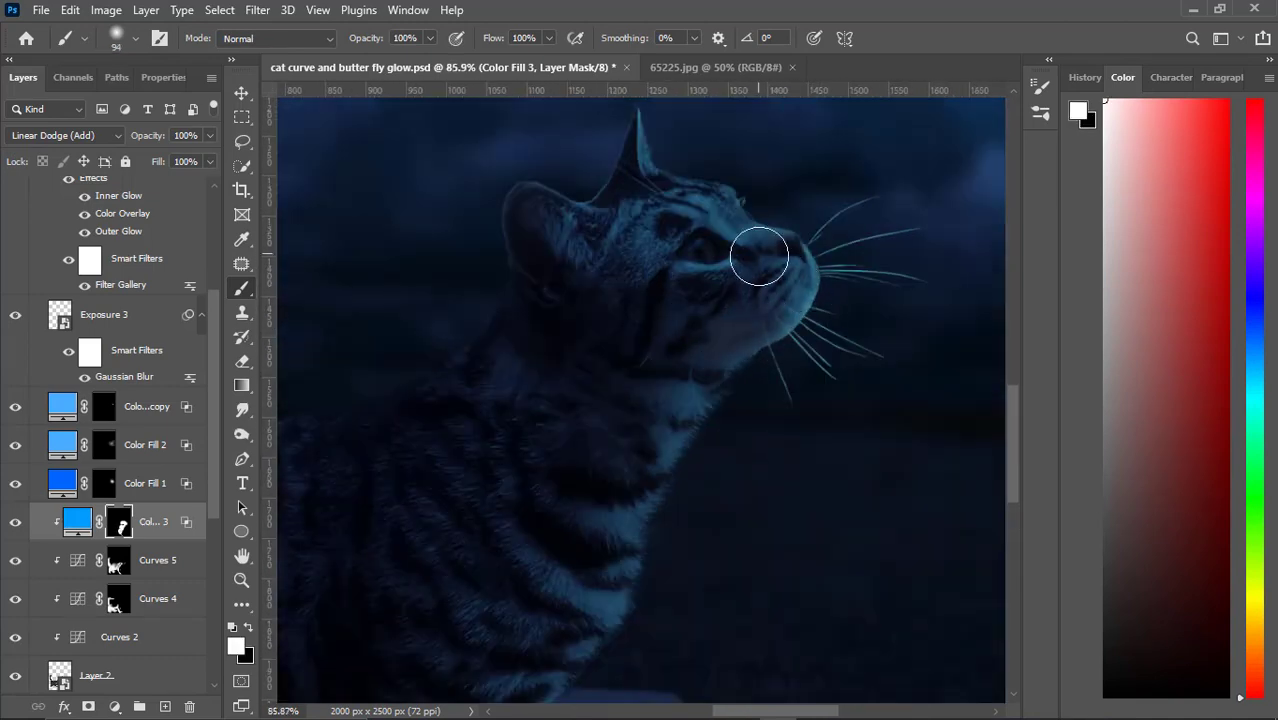
{"action": "scroll", "coordinate": [470, 485], "scroll_direction": "up", "scroll_amount": 1}
{"action": "scroll", "coordinate": [621, 385], "scroll_direction": "up", "scroll_amount": 2}
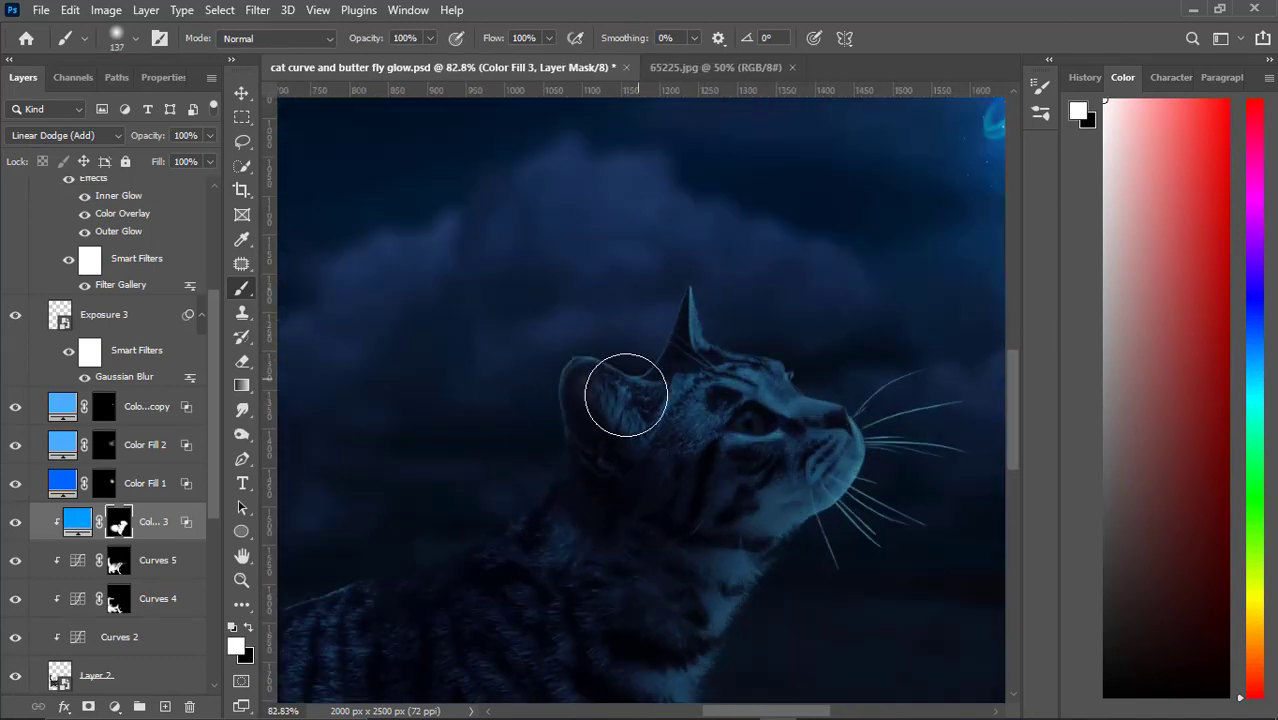
{"action": "scroll", "coordinate": [692, 445], "scroll_direction": "up", "scroll_amount": 2}
{"action": "key", "text": "x"}
{"action": "key", "text": "bracketleft"}
{"action": "key", "text": "bracketleft"}
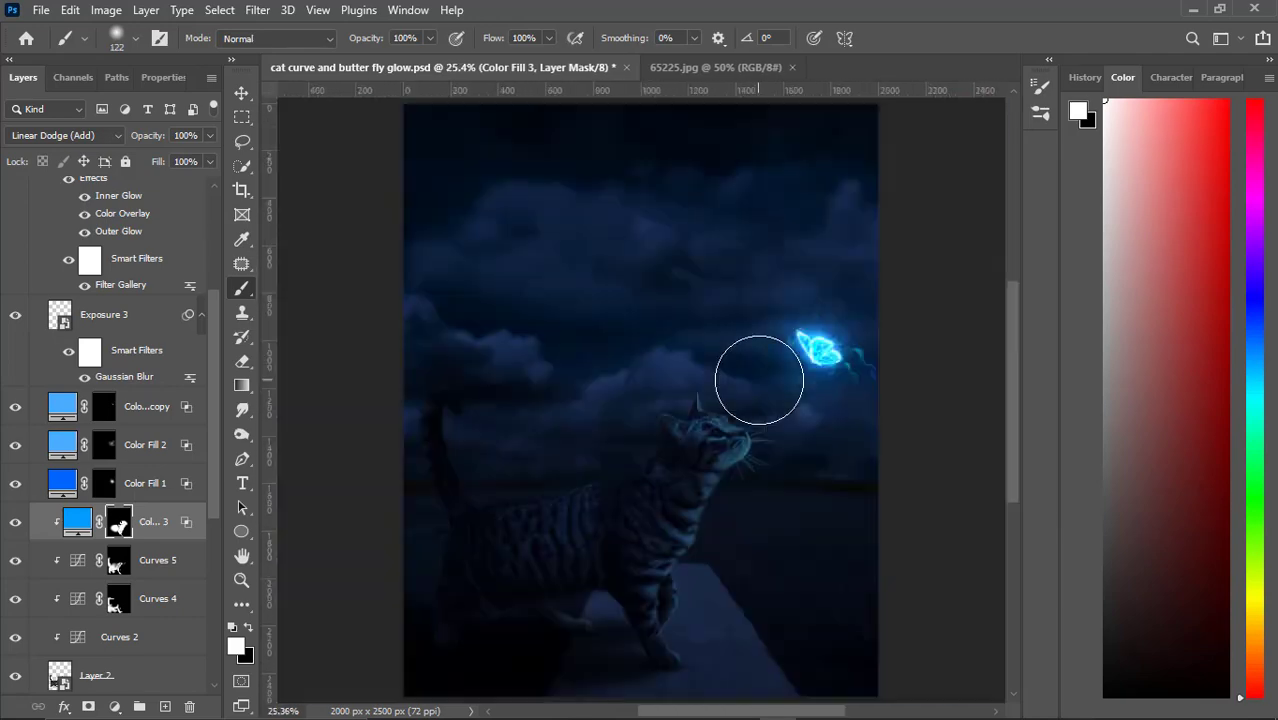
{"action": "double_click", "coordinate": [77, 521]}
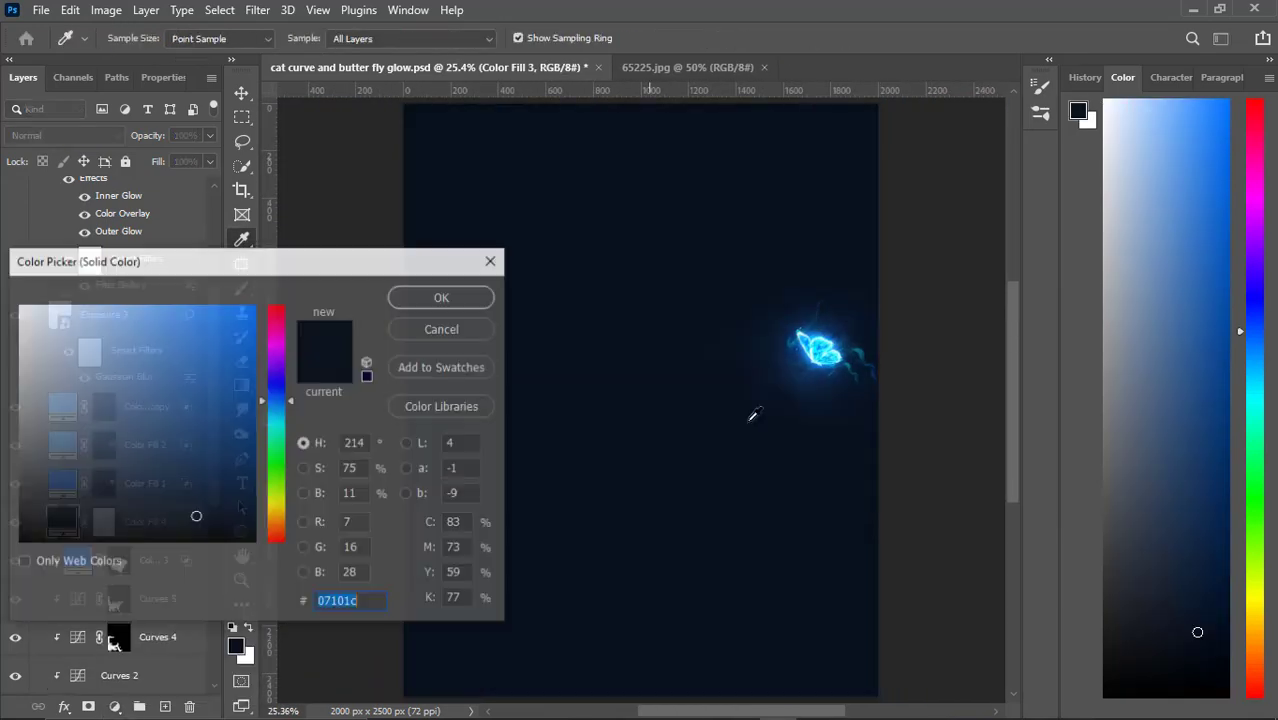
Clip a blue fill to the cat in Screen mode, splitting Underlying Layer Blend If to 35/57.
{"action": "left_click", "coordinate": [443, 297]}
{"action": "left_click", "coordinate": [65, 135]}
{"action": "left_click", "coordinate": [40, 309]}
{"action": "double_click", "coordinate": [186, 524]}
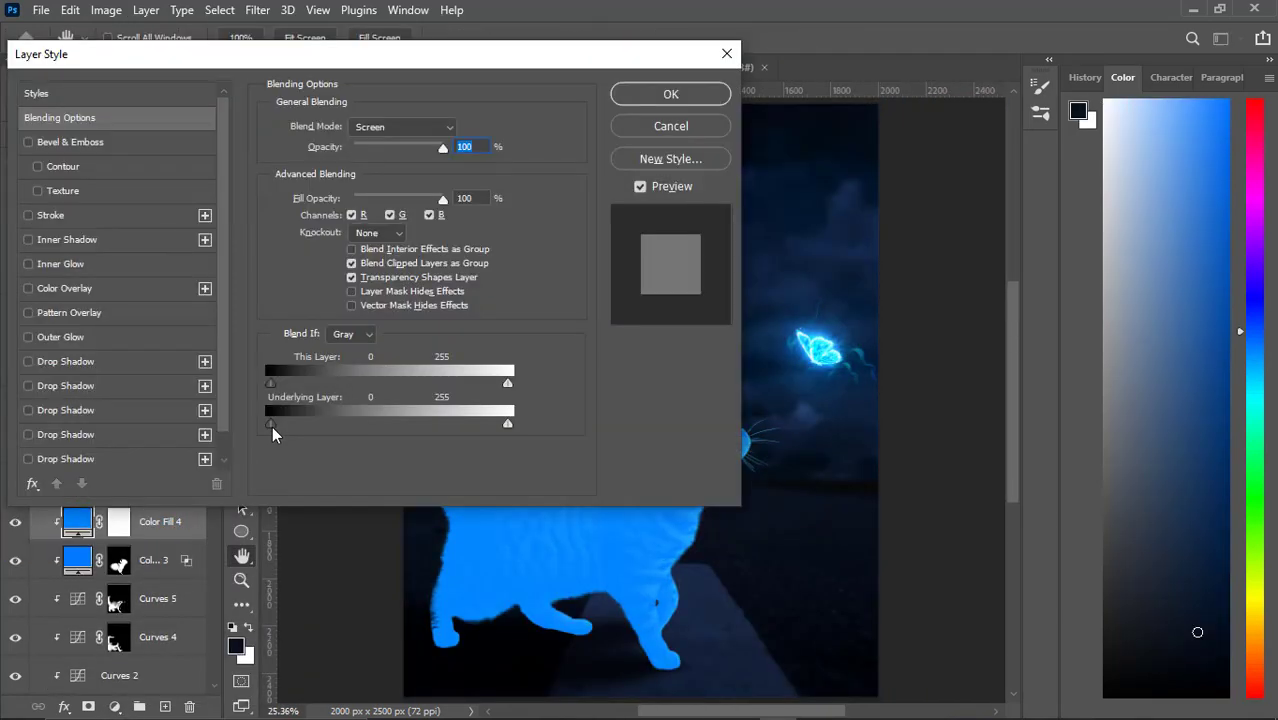
{"action": "left_click_drag", "start_coordinate": [80, 429], "coordinate": [135, 428]}
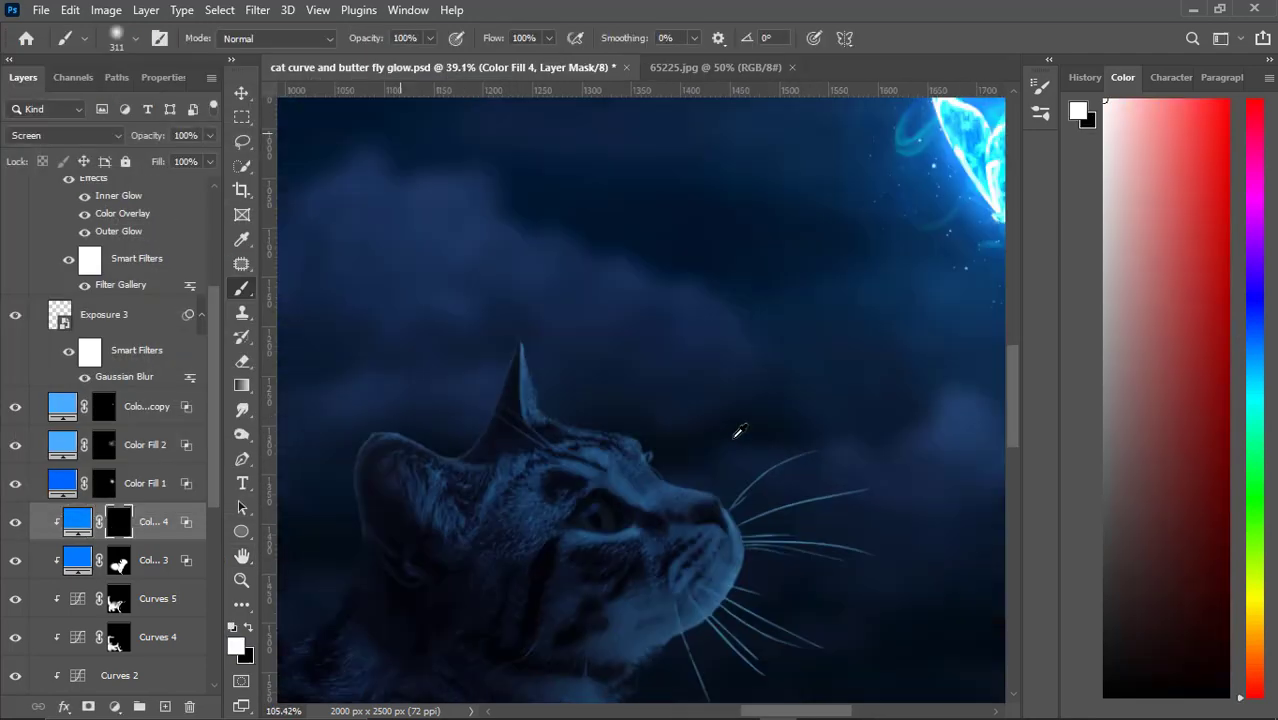
Paint the blue light onto the cat's face and chest with a larger brush.
{"action": "key", "text": "bracketright"}
{"action": "key", "text": "bracketright"}
{"action": "key", "text": "bracketright"}
{"action": "scroll", "coordinate": [747, 400], "scroll_direction": "down", "scroll_amount": 3}
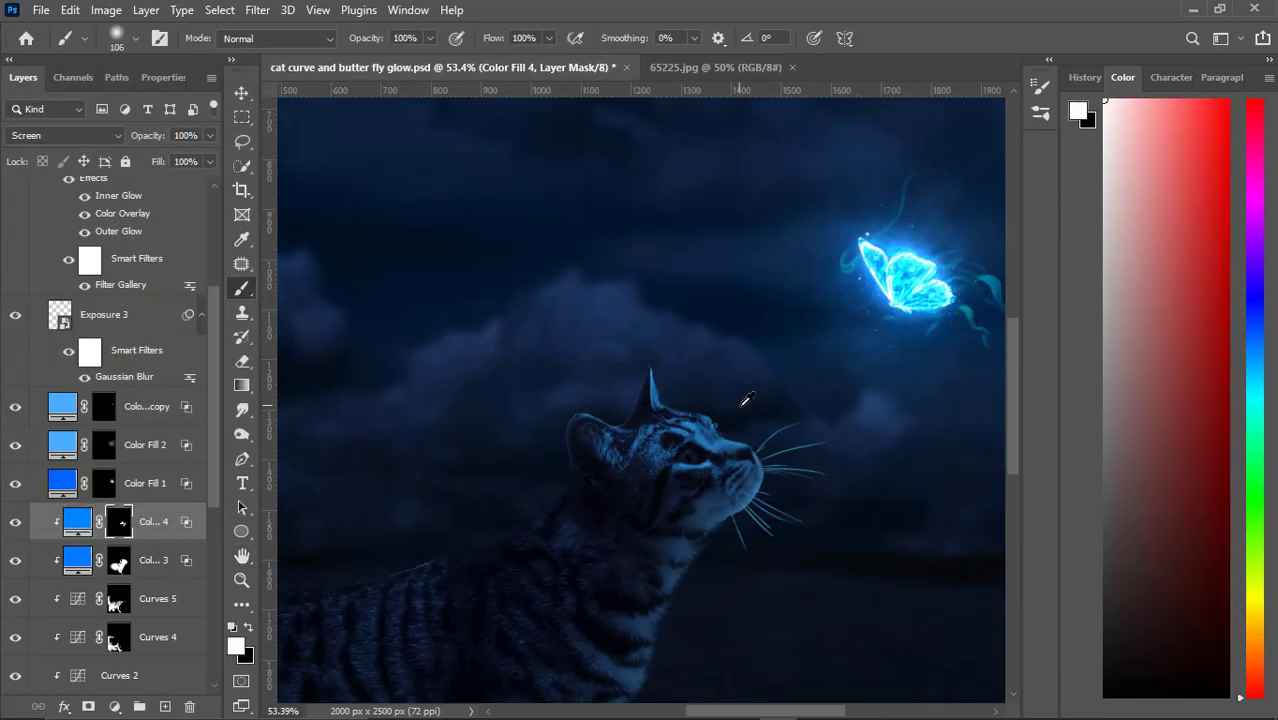
{"action": "scroll", "coordinate": [765, 523], "scroll_direction": "up", "scroll_amount": 2}
{"action": "left_click_drag", "start_coordinate": [700, 200], "coordinate": [654, 312]}
{"action": "scroll", "coordinate": [570, 571], "scroll_direction": "down", "scroll_amount": 4}
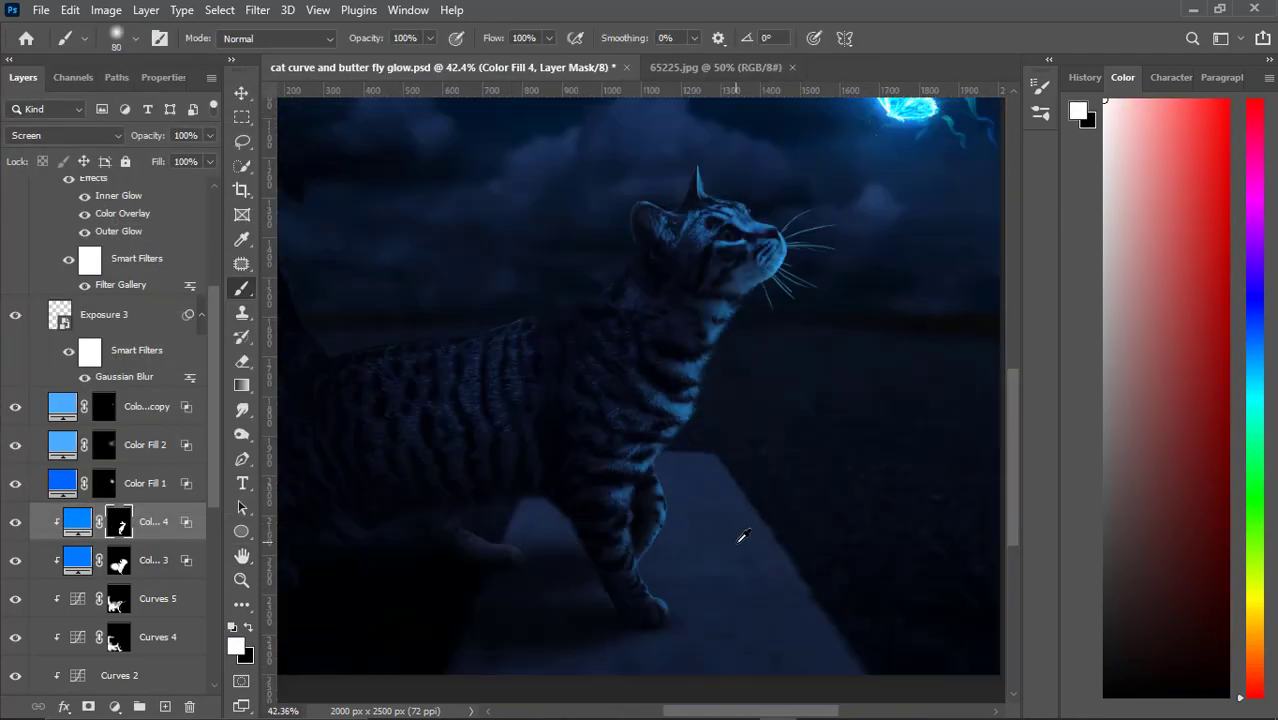
{"action": "scroll", "coordinate": [670, 434], "scroll_direction": "up", "scroll_amount": 2}
{"action": "scroll", "coordinate": [670, 434], "scroll_direction": "down", "scroll_amount": 2}
{"action": "scroll", "coordinate": [804, 530], "scroll_direction": "down", "scroll_amount": 4}
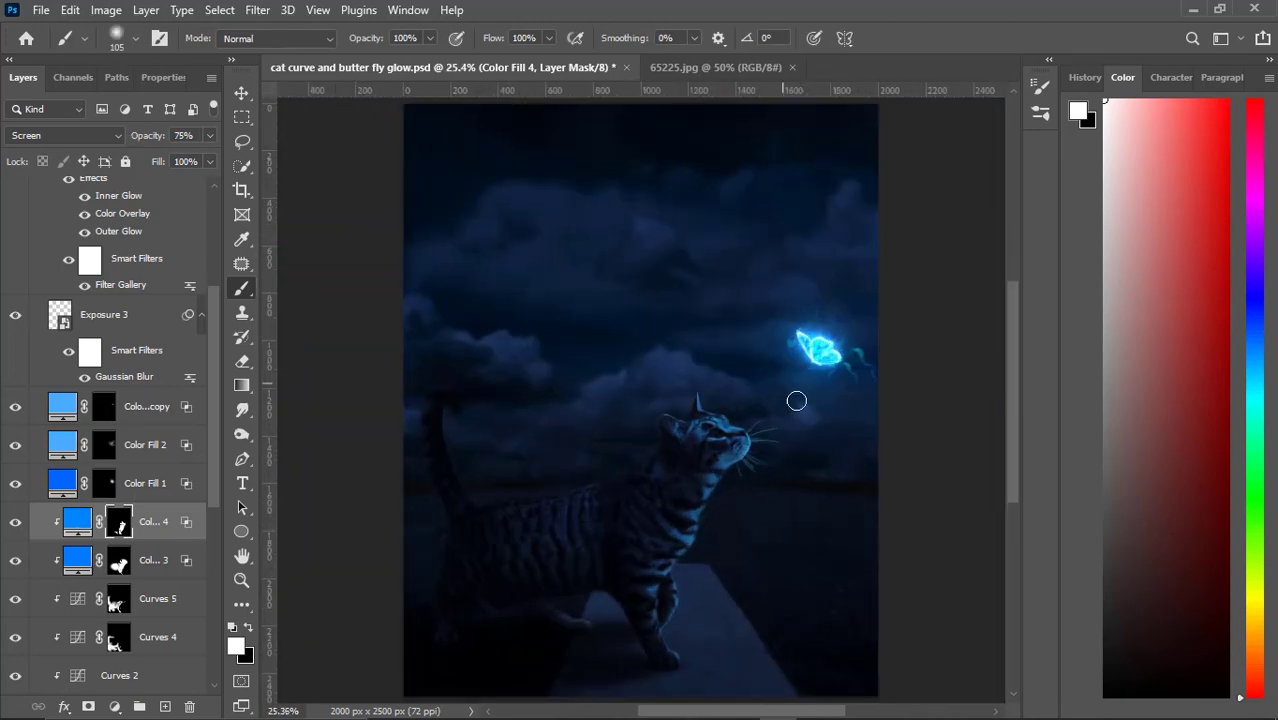
Add Color Fill 5 in deep blue 0030ff with Overlay blending in the bg group.
{"action": "left_click", "coordinate": [119, 705]}
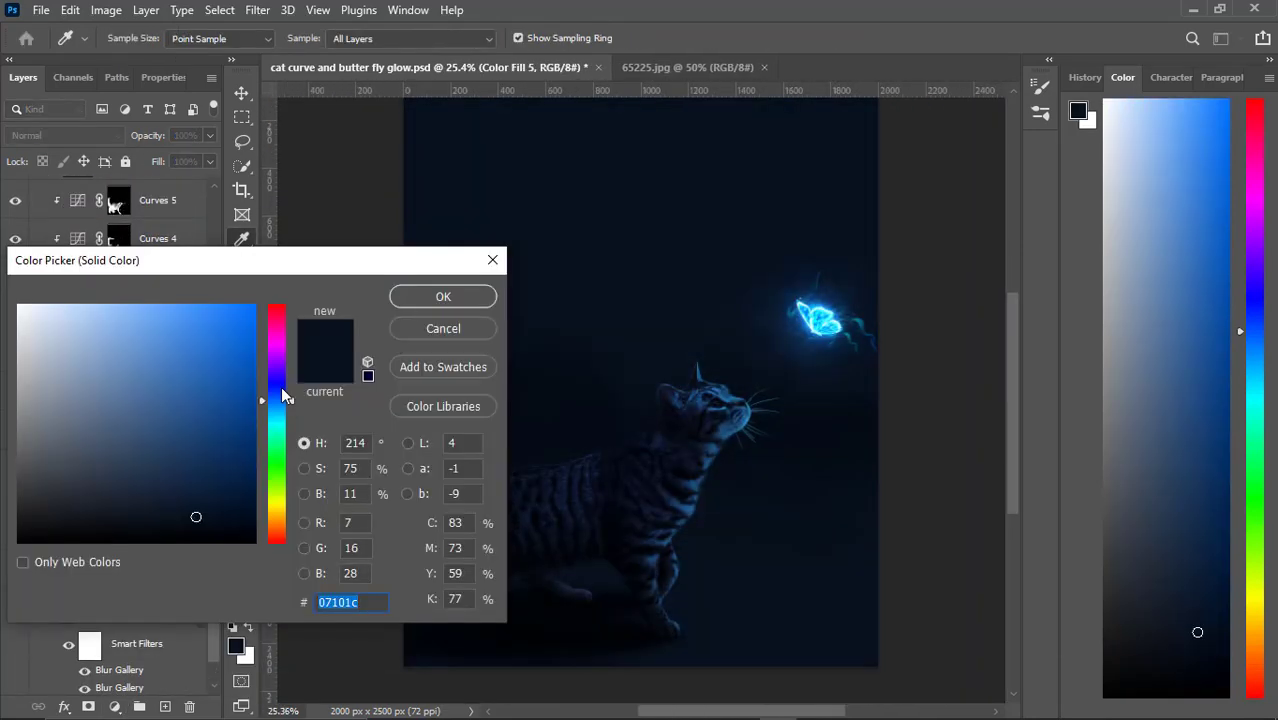
{"action": "left_click", "coordinate": [442, 294]}
{"action": "left_click", "coordinate": [65, 135]}
{"action": "left_click", "coordinate": [33, 306]}
{"action": "left_click", "coordinate": [65, 135]}
{"action": "left_click", "coordinate": [24, 362]}
{"action": "double_click", "coordinate": [62, 492]}
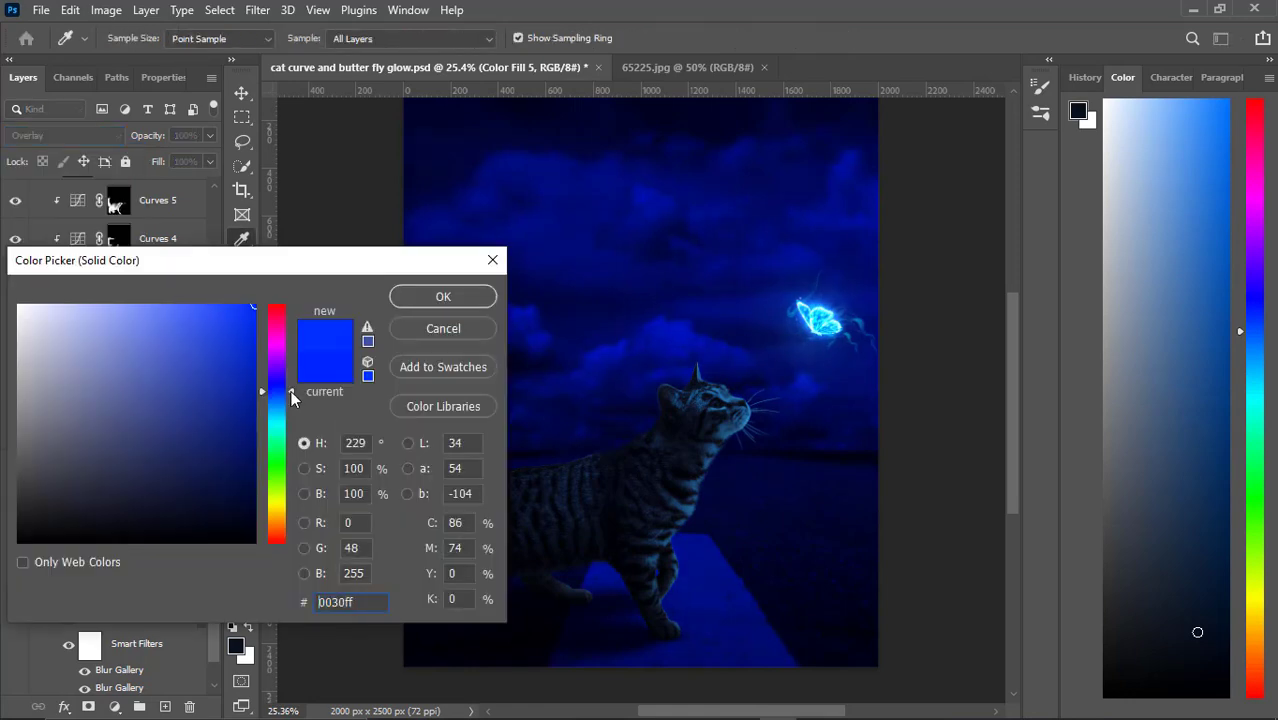
{"action": "left_click", "coordinate": [445, 294]}
Invert Color Fill 5's mask to black and paint a white blue glow onto the ledge under the cat.
{"action": "left_click", "coordinate": [103, 492]}
{"action": "left_click", "coordinate": [84, 38]}
{"action": "key", "text": "ctrl+i"}
{"action": "left_click_drag", "start_coordinate": [835, 559], "coordinate": [826, 584]}
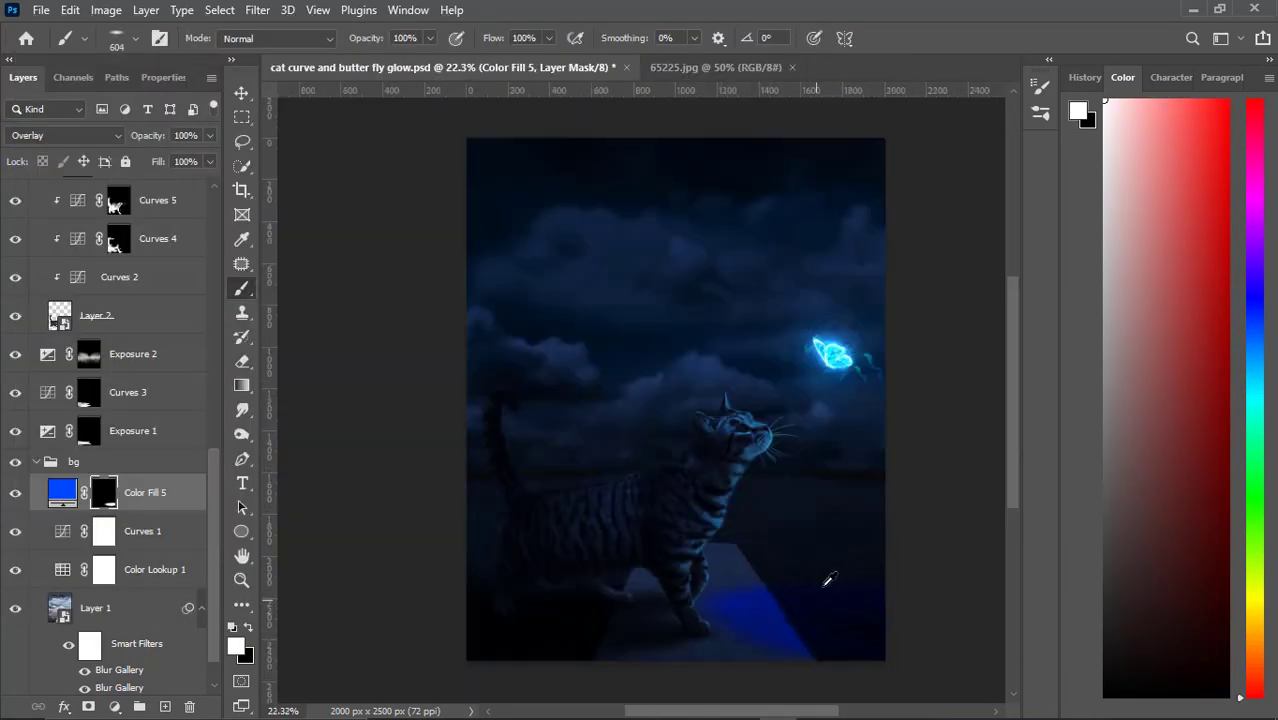
{"action": "scroll", "coordinate": [845, 622], "scroll_direction": "up", "scroll_amount": 2, "text": "alt"}
{"action": "double_click", "coordinate": [62, 492]}
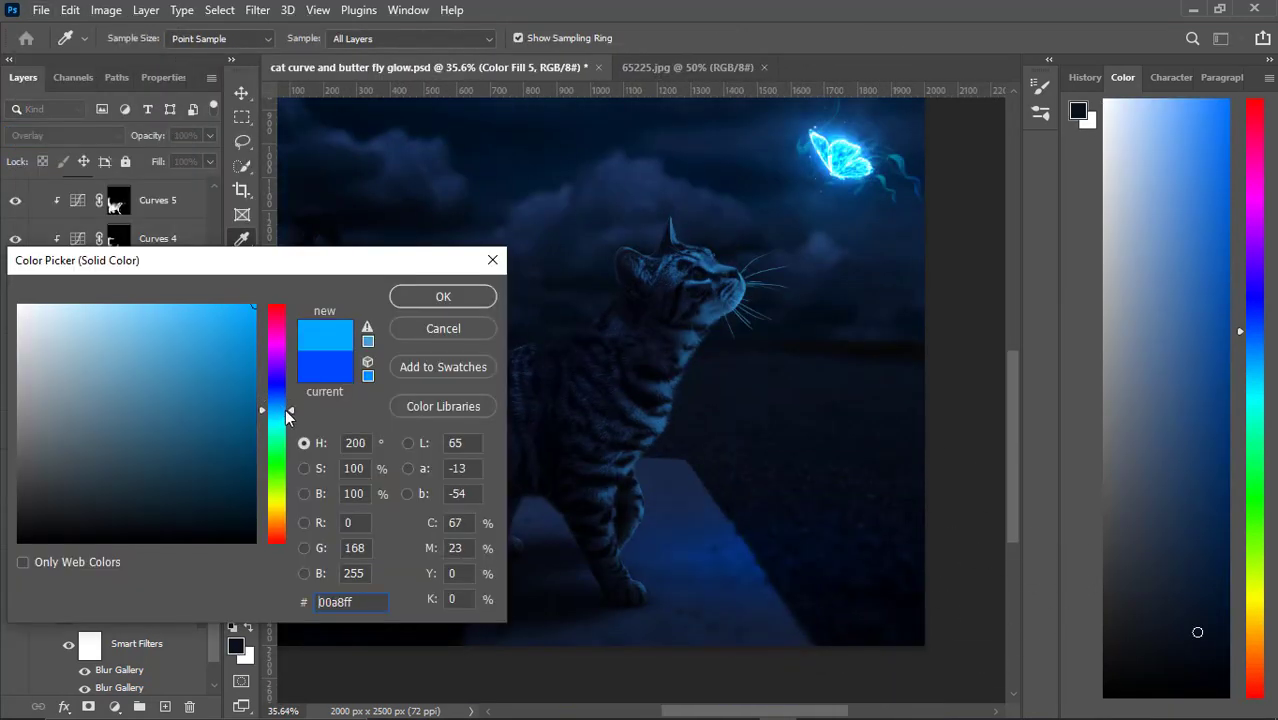
Add a second bright blue Overlay fill, Color Fill 6, for the ledge glow.
{"action": "left_click", "coordinate": [115, 706]}
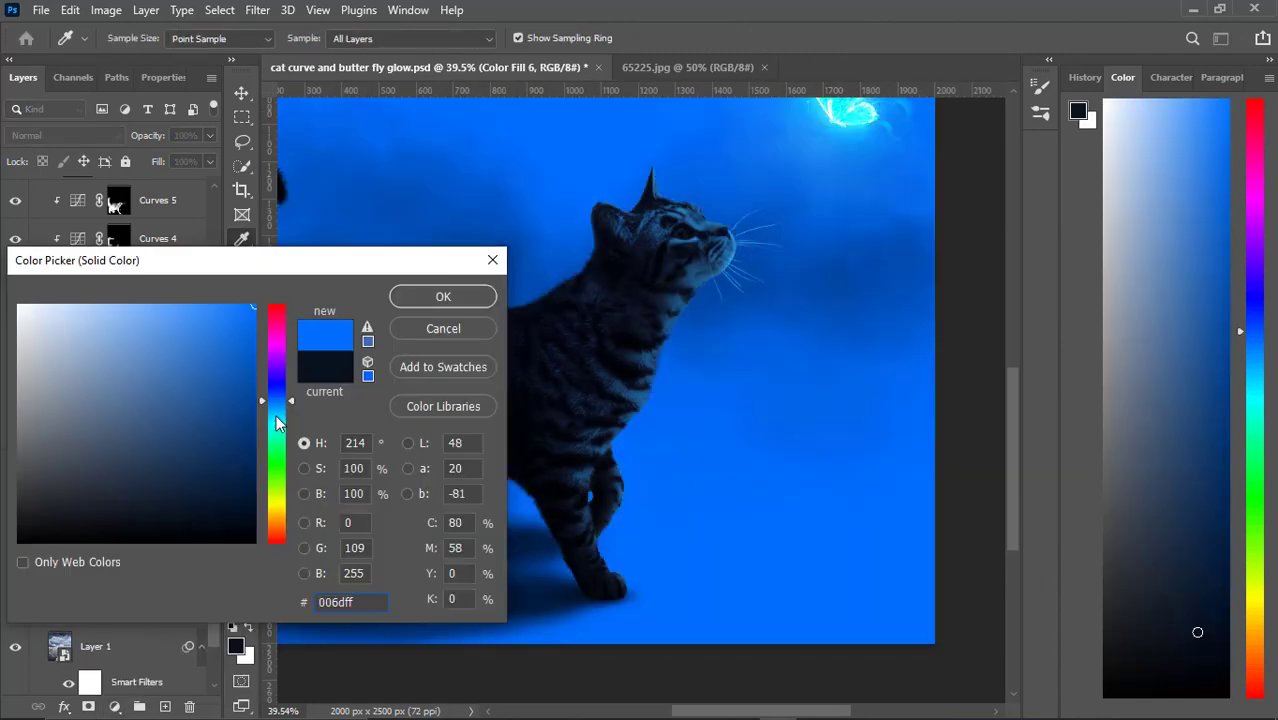
{"action": "left_click", "coordinate": [442, 293]}
{"action": "left_click", "coordinate": [65, 135]}
{"action": "left_click", "coordinate": [24, 362]}
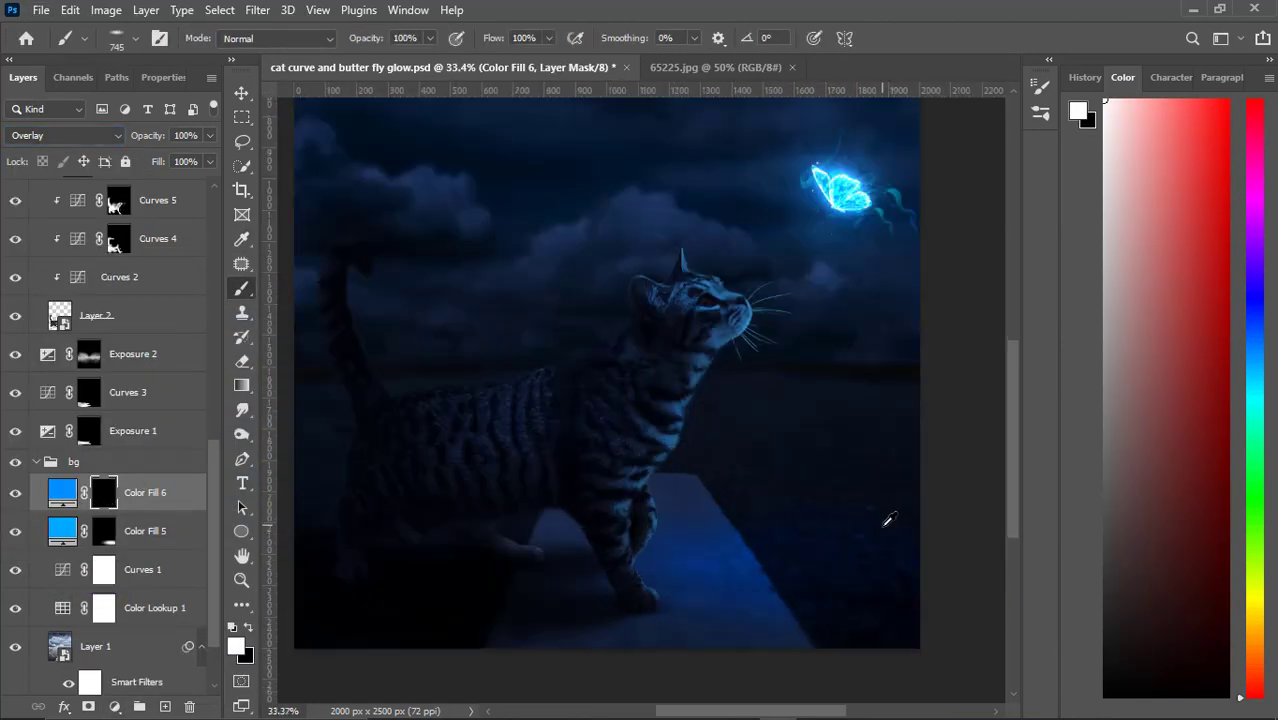
{"action": "scroll", "coordinate": [845, 571], "scroll_direction": "down", "scroll_amount": 2}
{"action": "scroll", "coordinate": [810, 607], "scroll_direction": "down", "scroll_amount": 2}
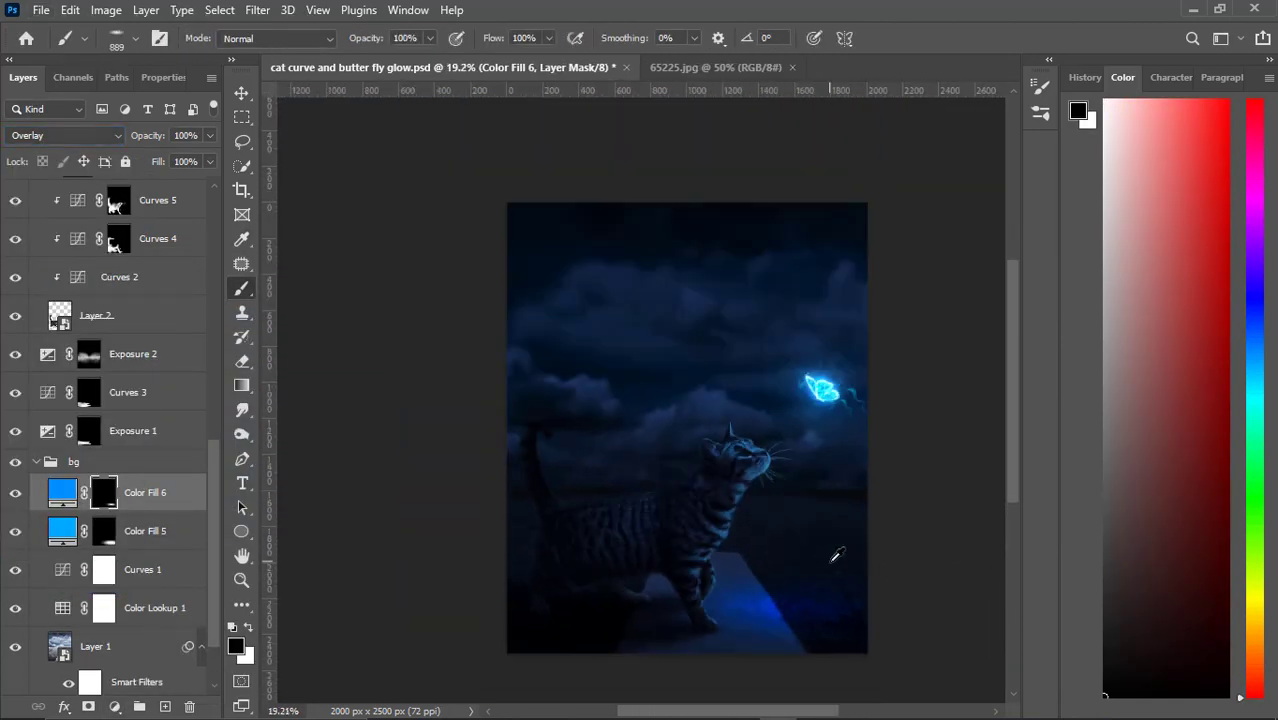
{"action": "scroll", "coordinate": [832, 550], "scroll_direction": "up", "scroll_amount": 2}
{"action": "key", "text": "x"}
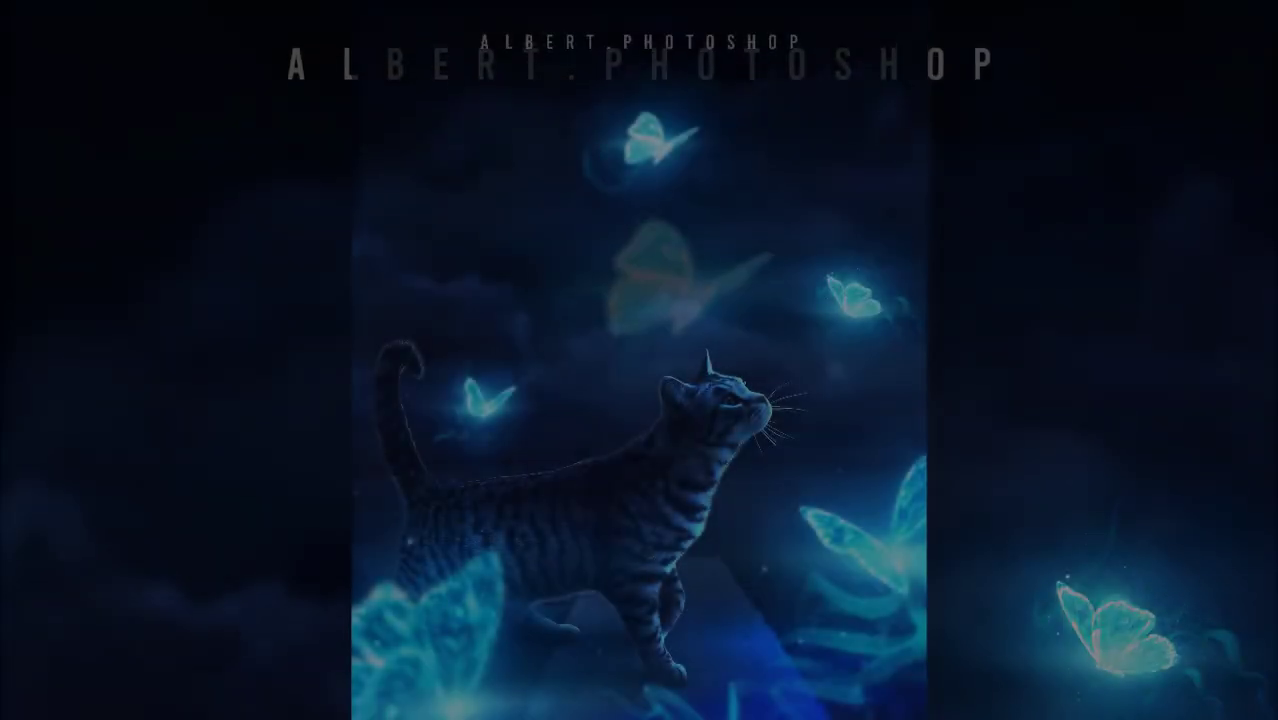